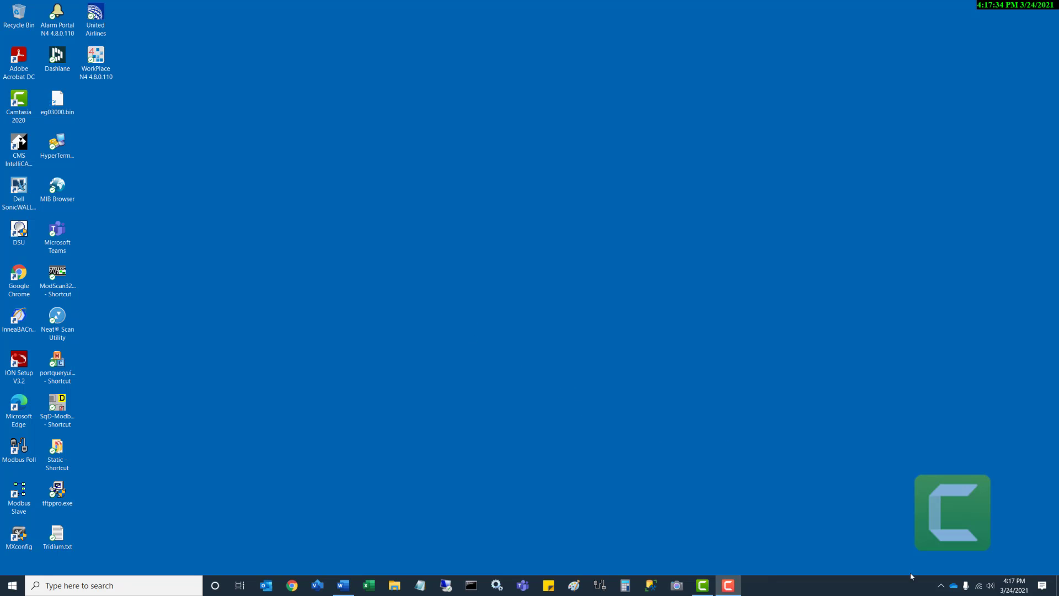
# - From the network tray icon's menu, open Network & Internet settings
pyautogui.moveTo(979, 583)
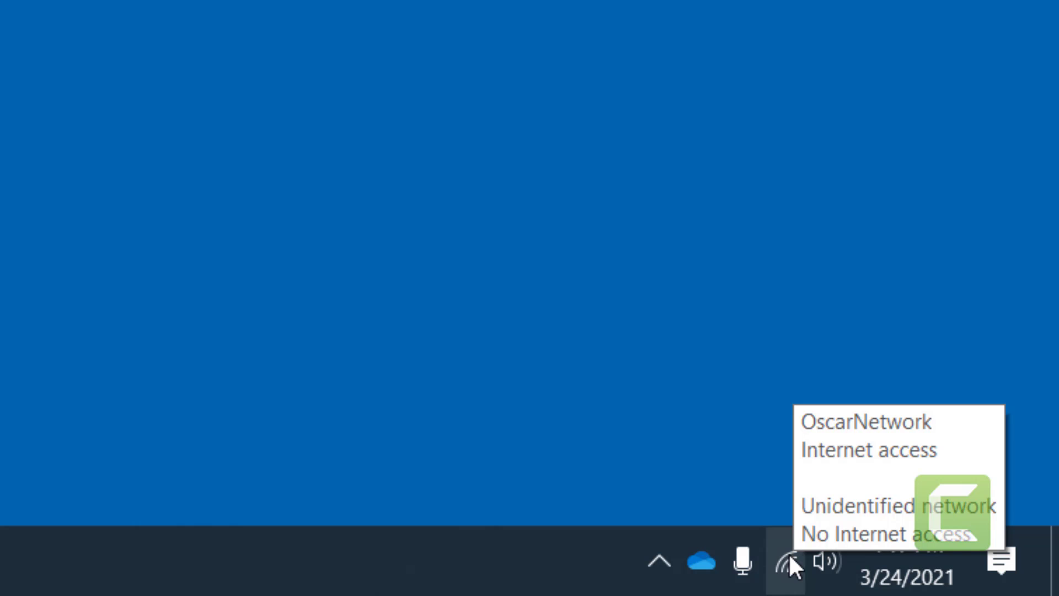
pyautogui.rightClick(789, 554)
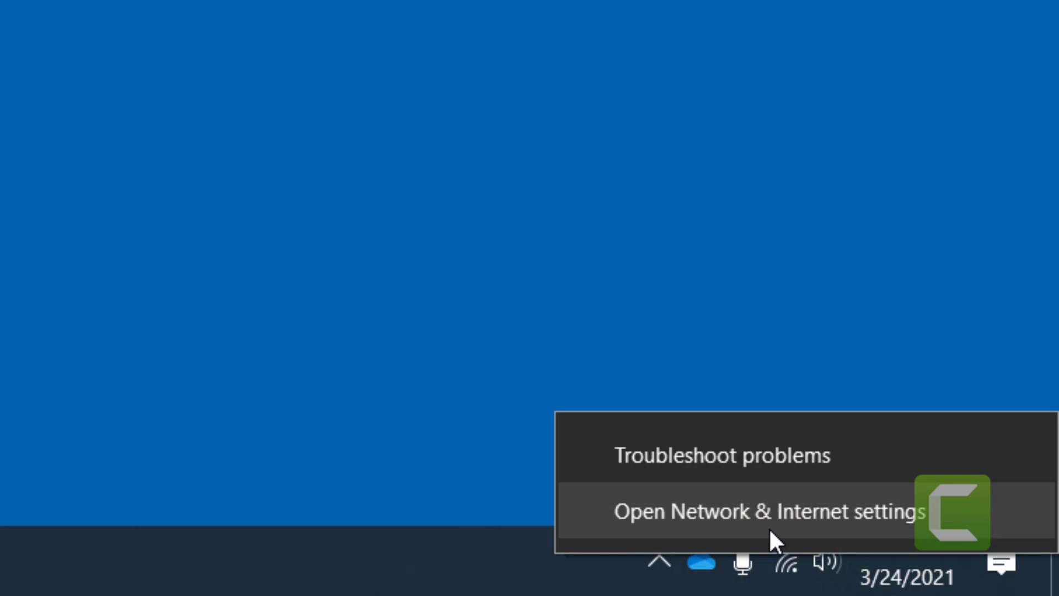
pyautogui.click(769, 527)
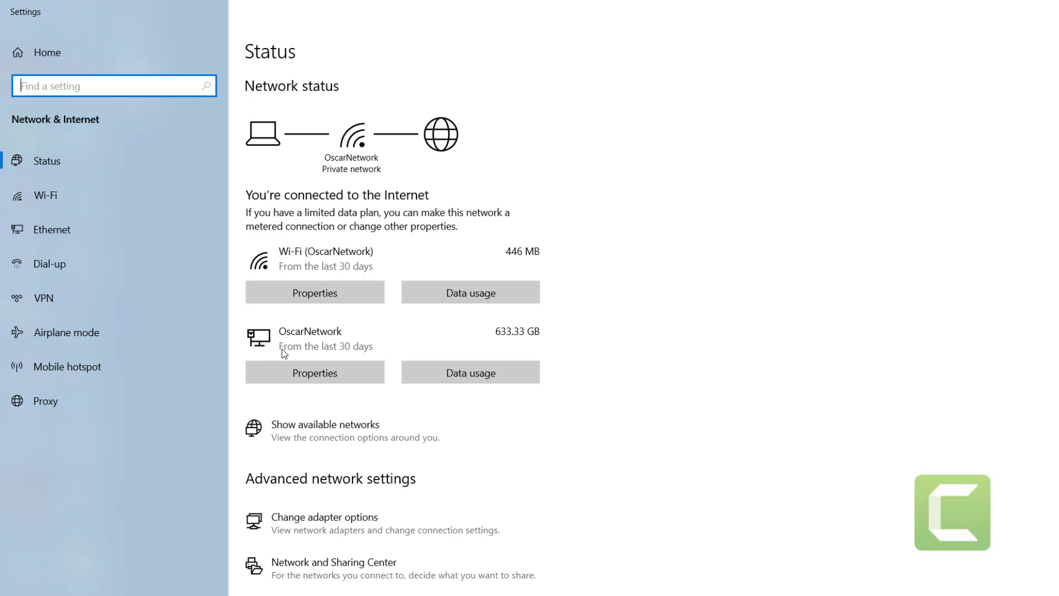
# - Inspect the wired connection's IP settings (192.168.1.20) without saving changes, then go back
pyautogui.click(308, 375)
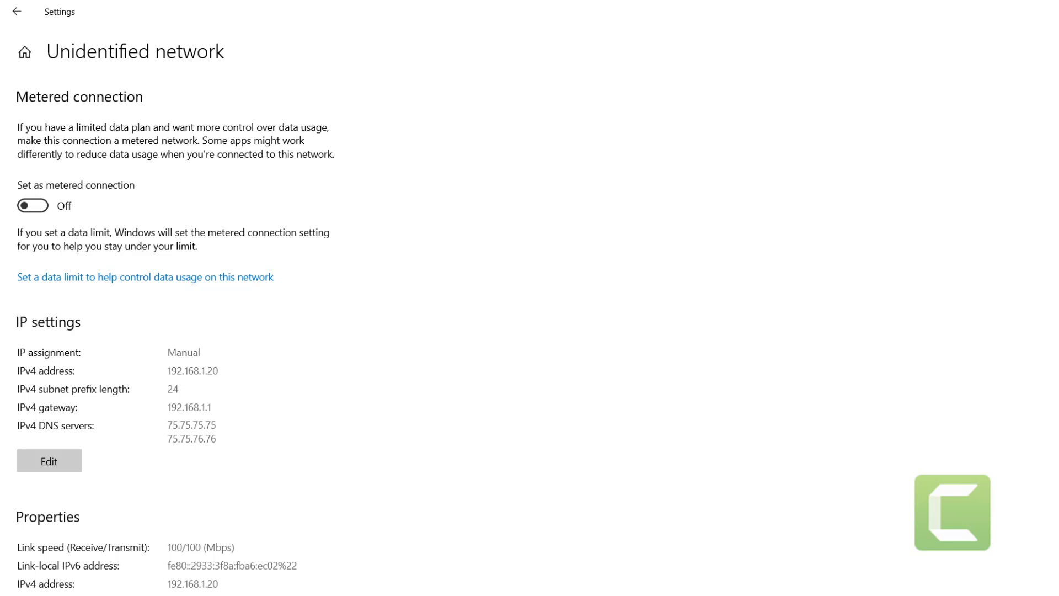
pyautogui.click(58, 460)
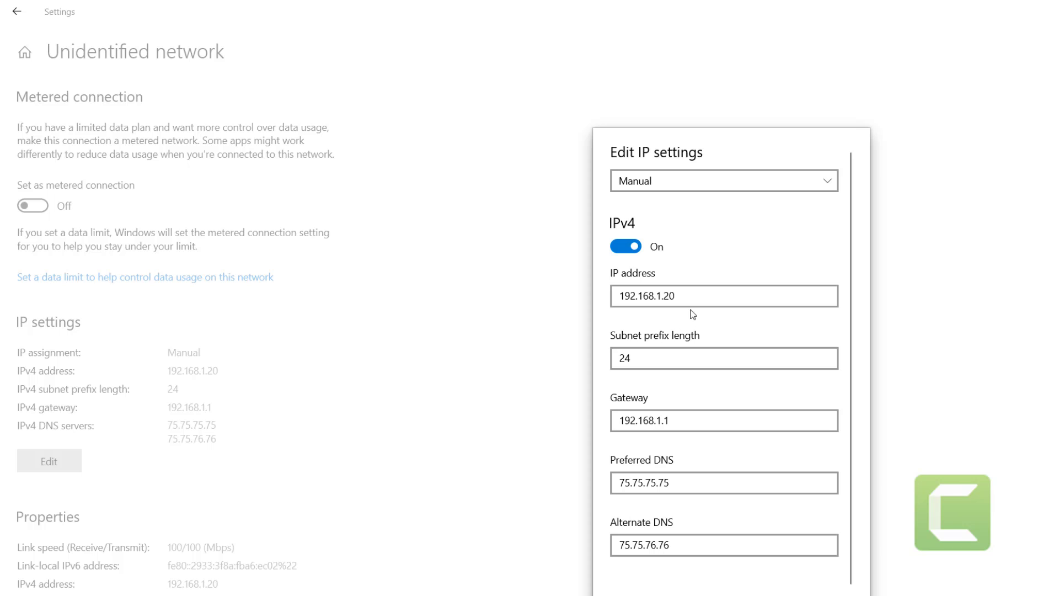
pyautogui.moveTo(692, 296); pyautogui.dragTo(566, 298)
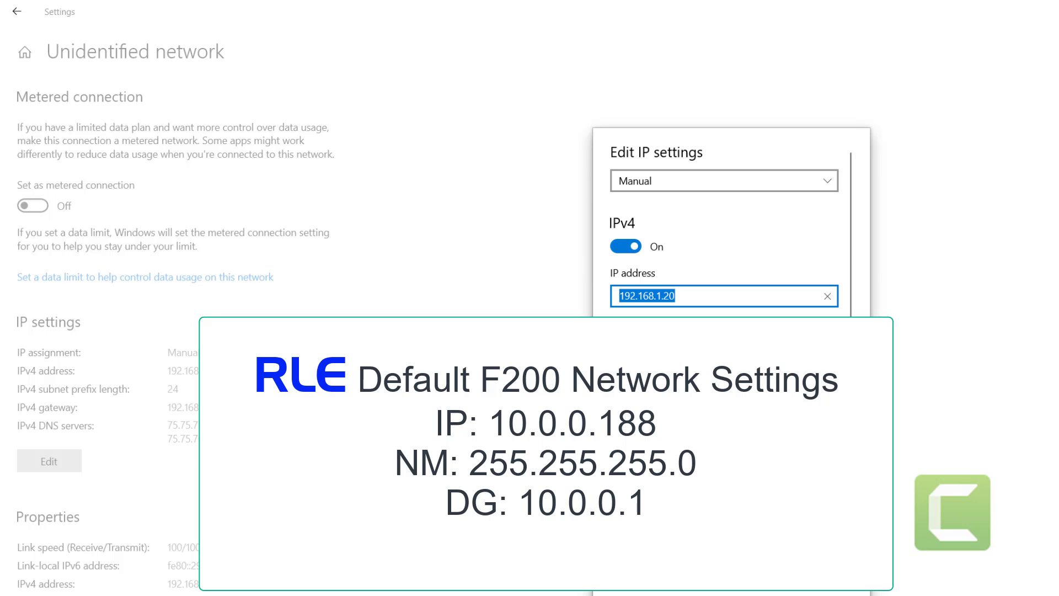
pyautogui.click(791, 593)
pyautogui.click(14, 6)
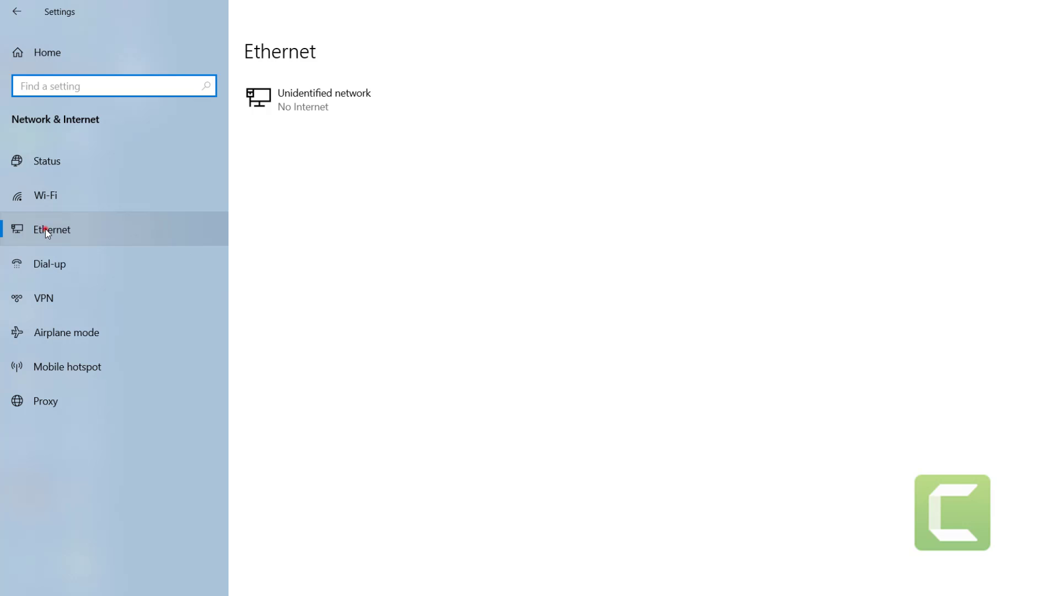
# - From the Ethernet settings page, open Change adapter options to list the network adapters
pyautogui.click(45, 230)
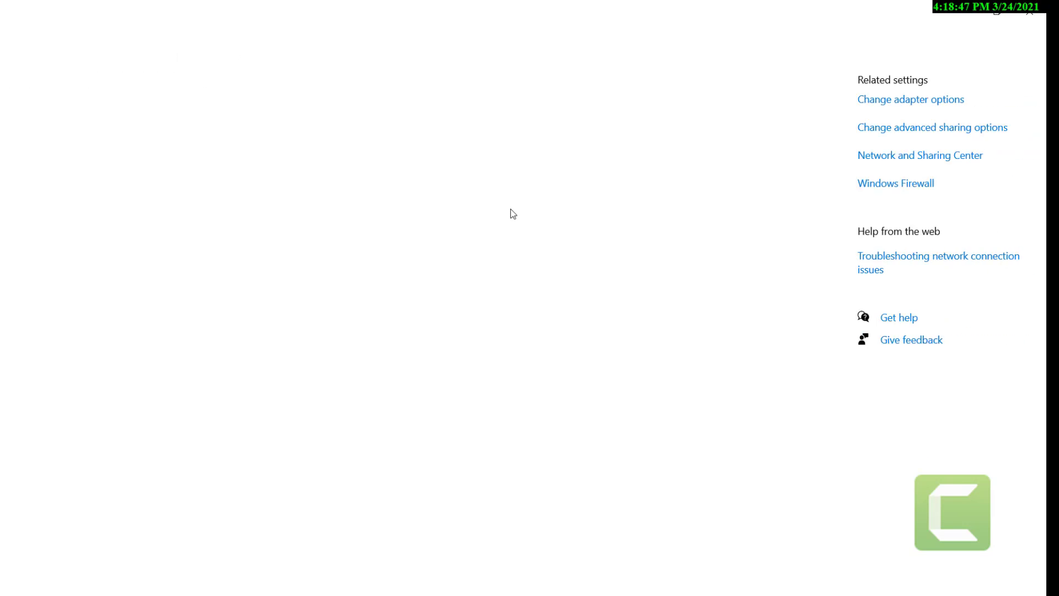
pyautogui.click(878, 105)
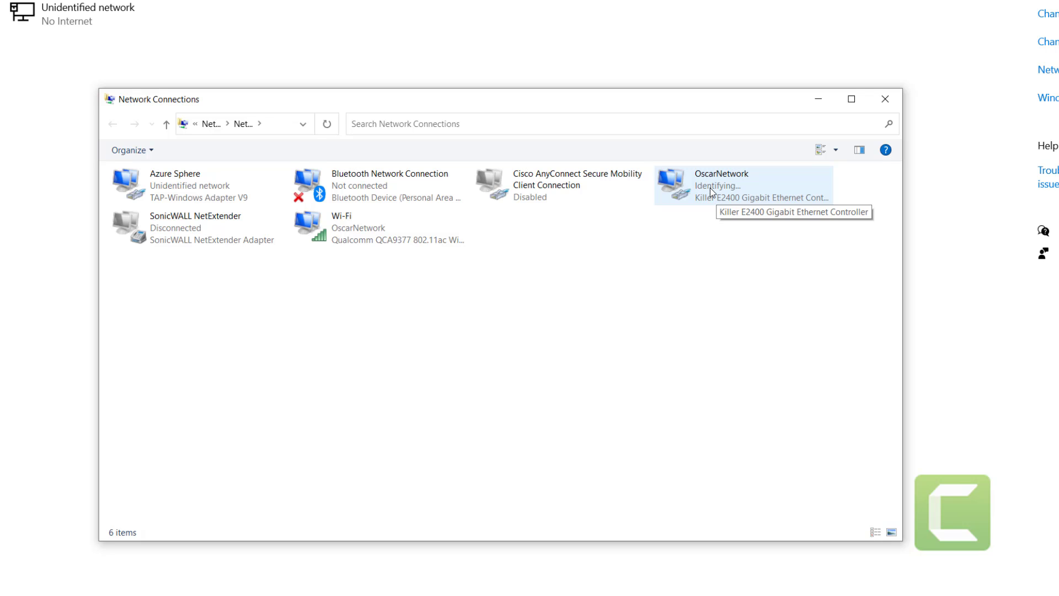
# - In OscarNetwork's TCP/IPv4 properties, change the IP address to 10.0.0.20
pyautogui.rightClick(711, 188)
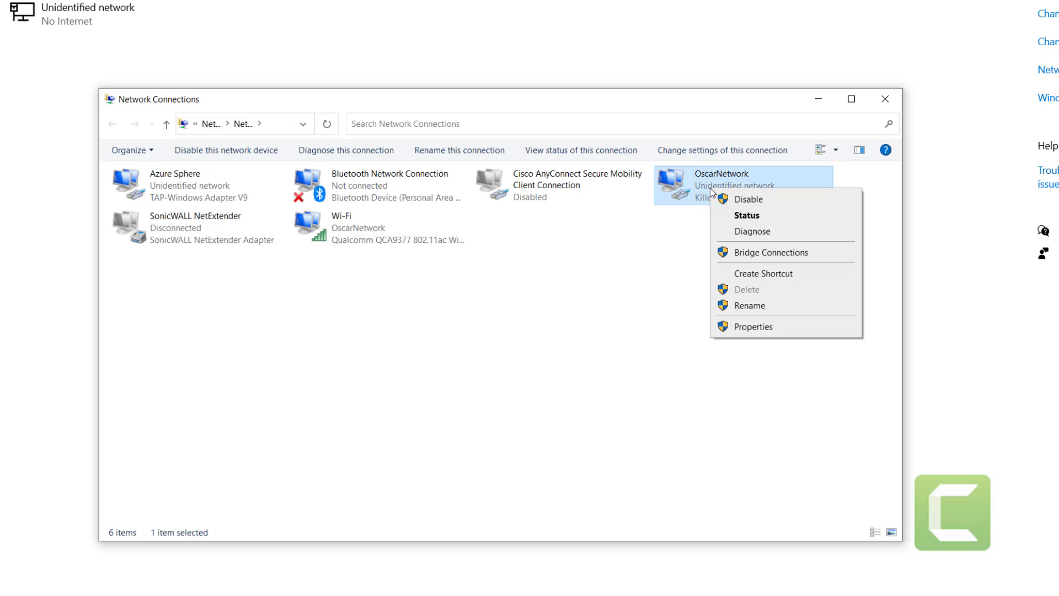
pyautogui.click(770, 326)
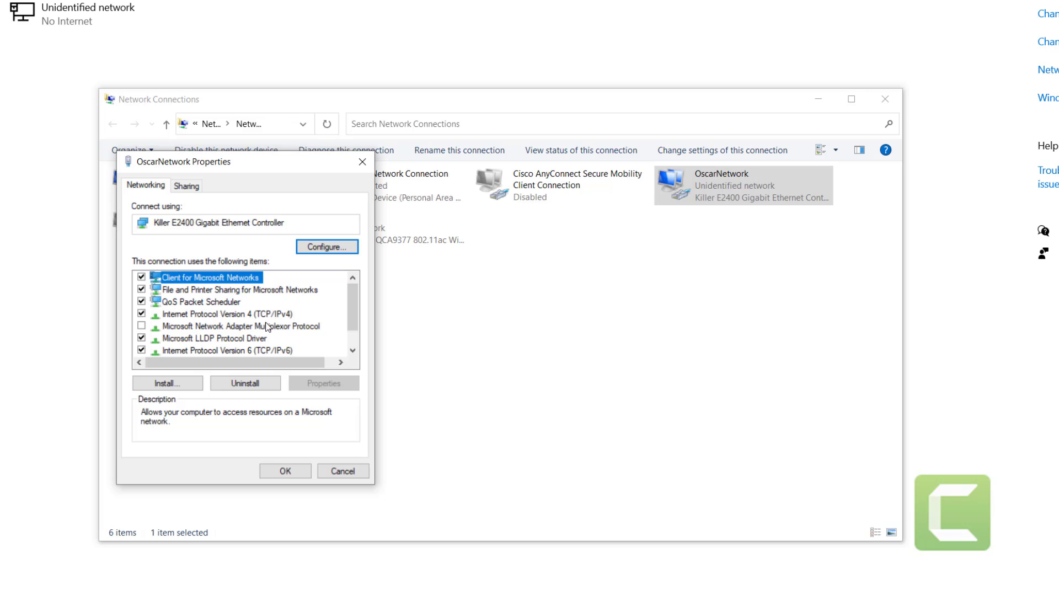
pyautogui.click(248, 314)
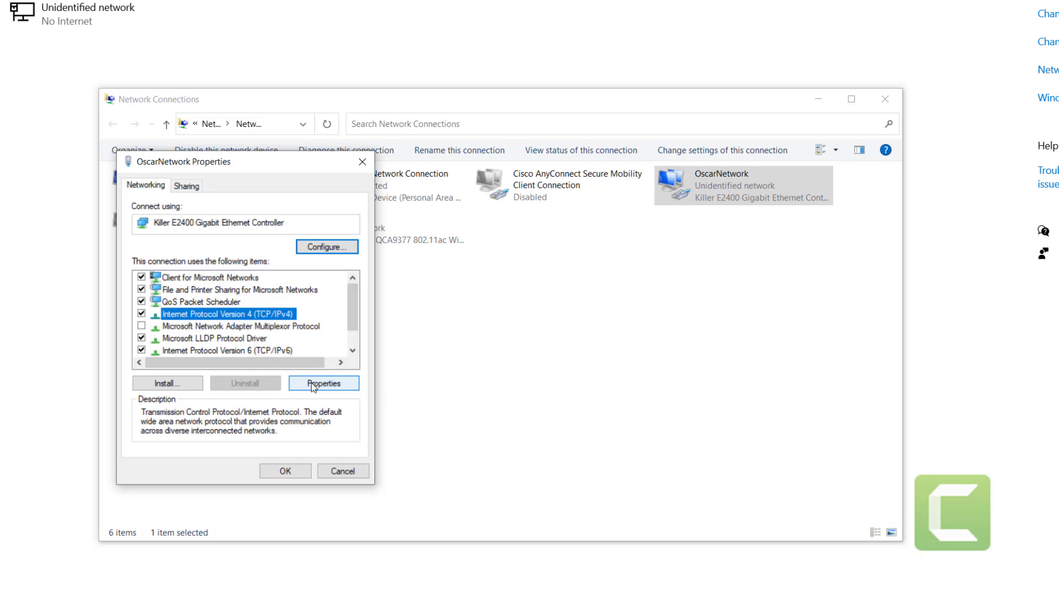
pyautogui.click(311, 383)
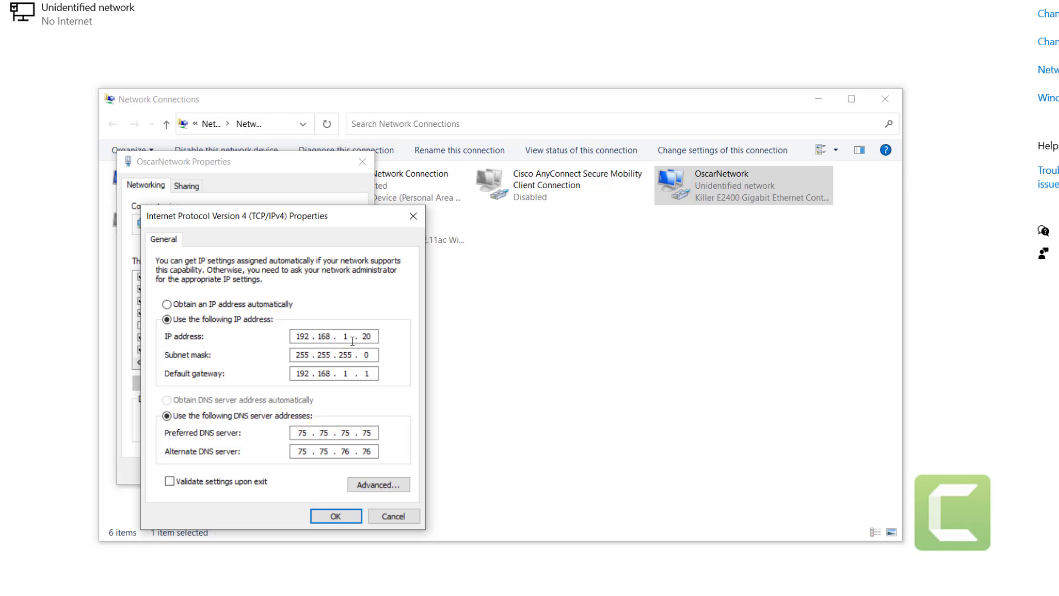
pyautogui.doubleClick(309, 335)
pyautogui.write('10 . 0 . 0')
# - Clear the default gateway and save the adapter's IPv4 settings
pyautogui.press('Tab')
pyautogui.press('Tab')
pyautogui.press('BackSpace')
pyautogui.press('Tab')
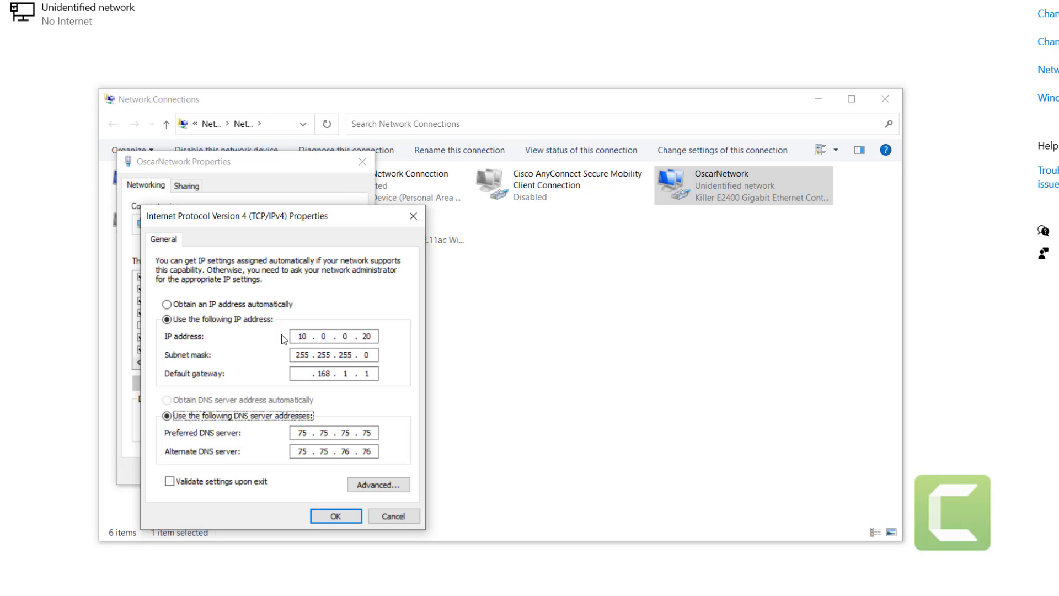
pyautogui.click(331, 373)
pyautogui.doubleClick(330, 374)
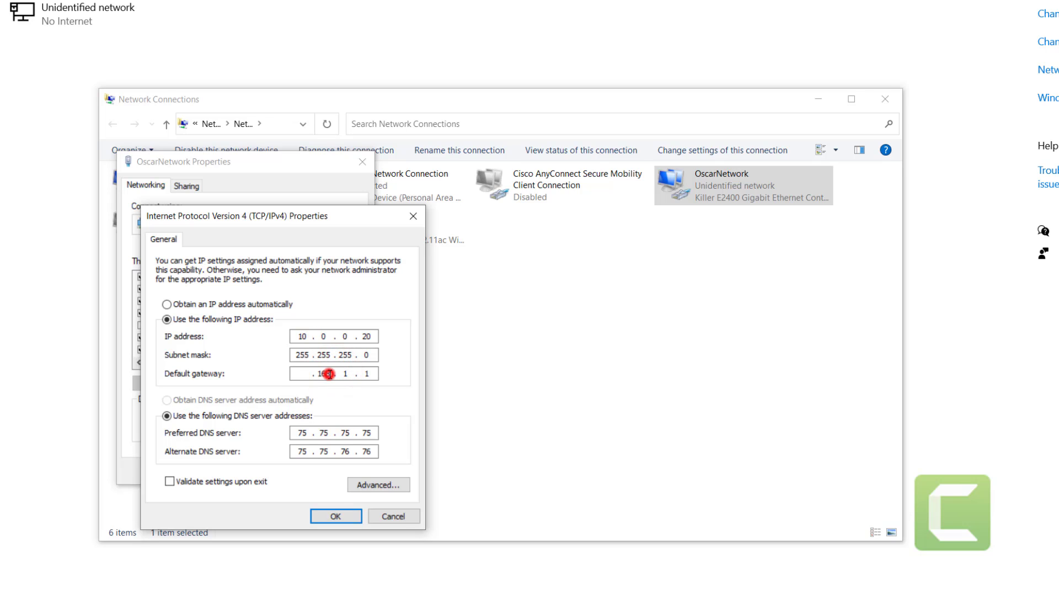
pyautogui.press('BackSpace')
pyautogui.click(348, 373)
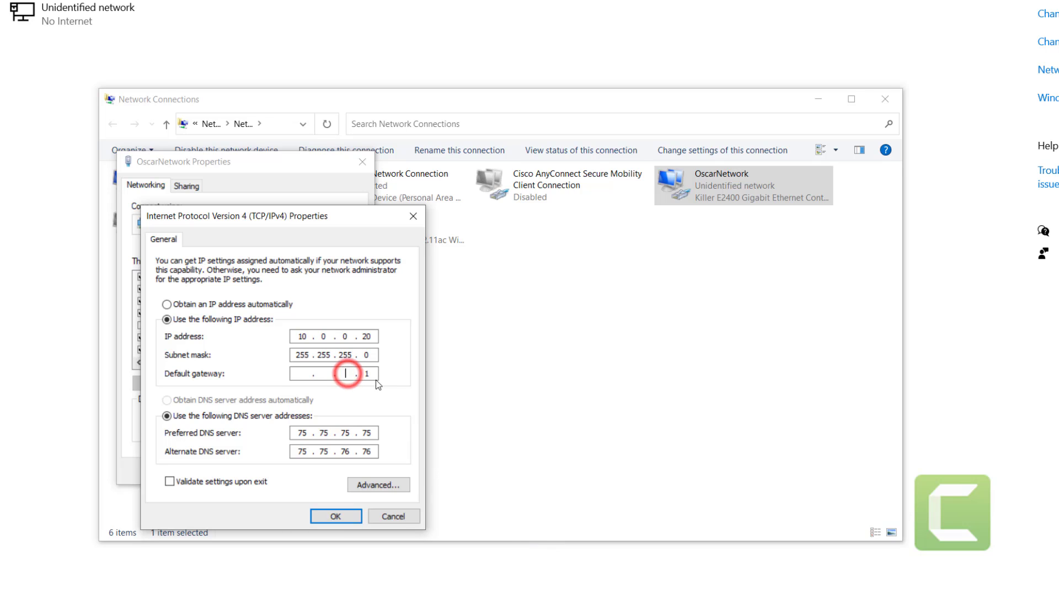
pyautogui.doubleClick(368, 373)
pyautogui.press('BackSpace')
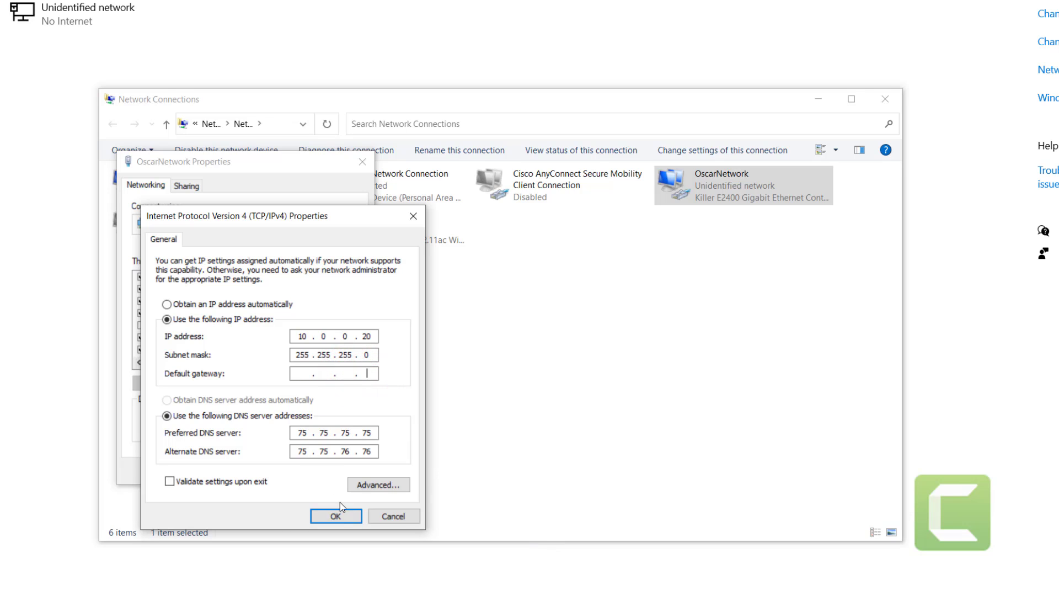
pyautogui.click(342, 515)
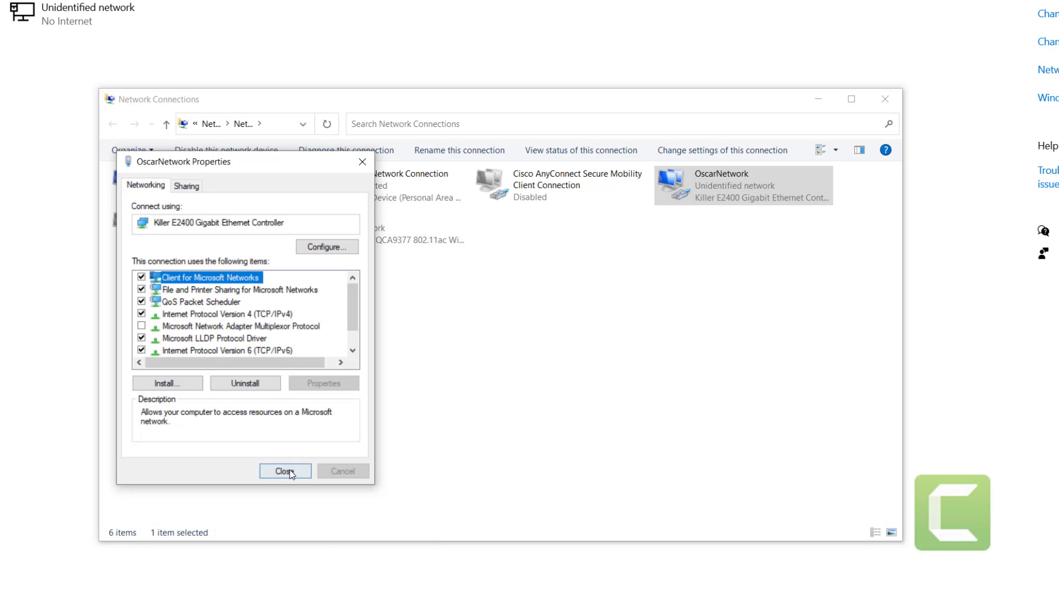
pyautogui.click(290, 471)
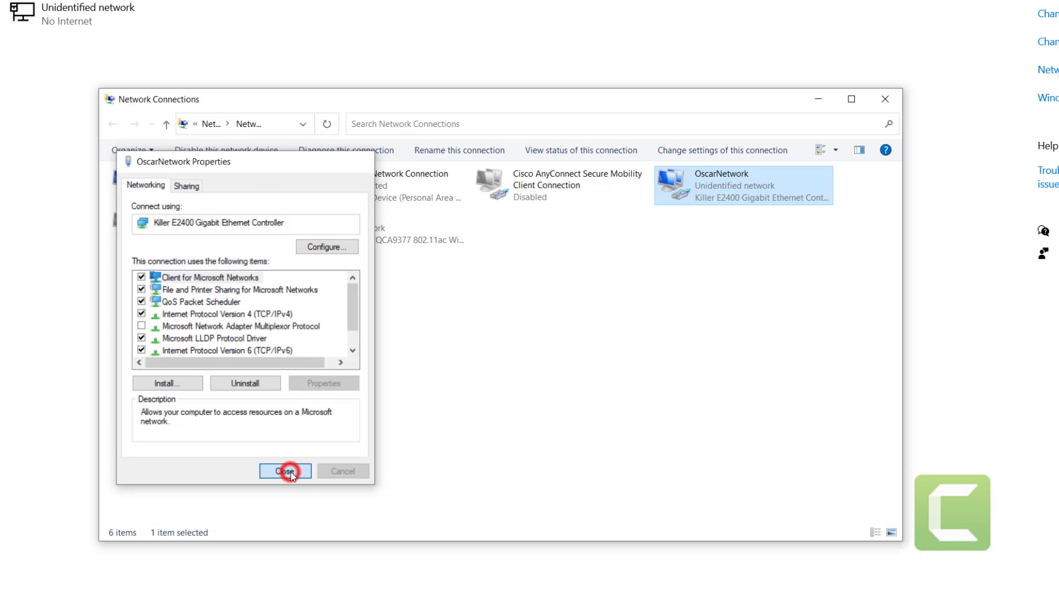
# - Load the F200 web interface at 10.0.0.188 in Chrome
pyautogui.click(817, 102)
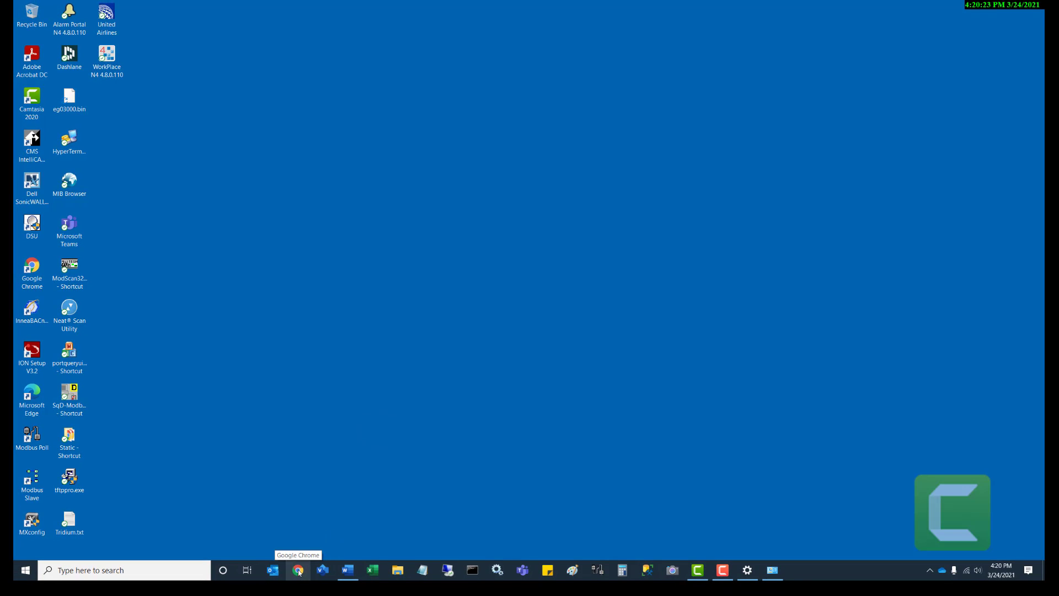
pyautogui.click(298, 570)
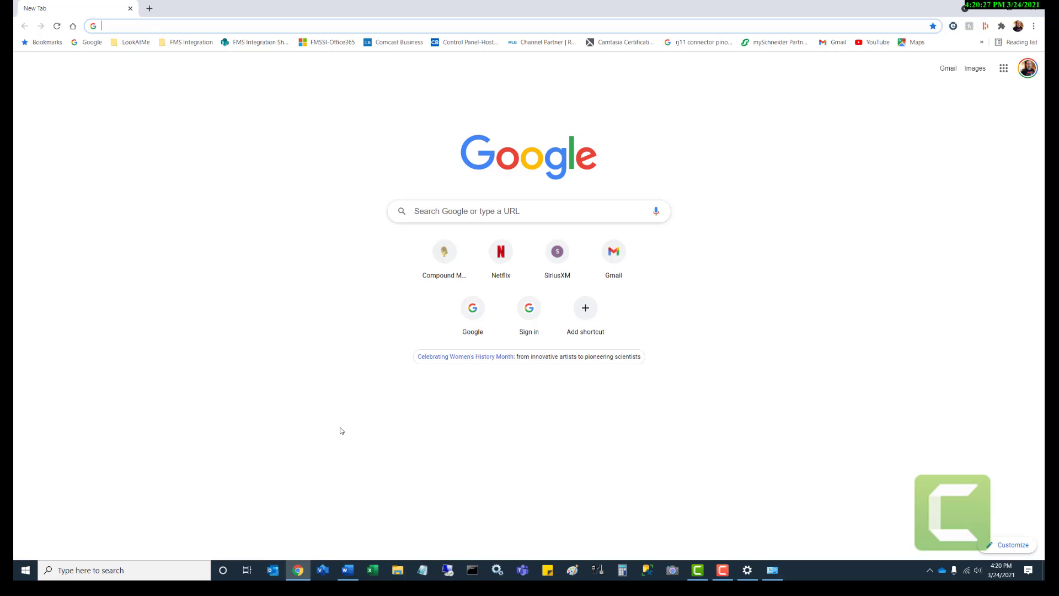
pyautogui.write('10.0.0.')
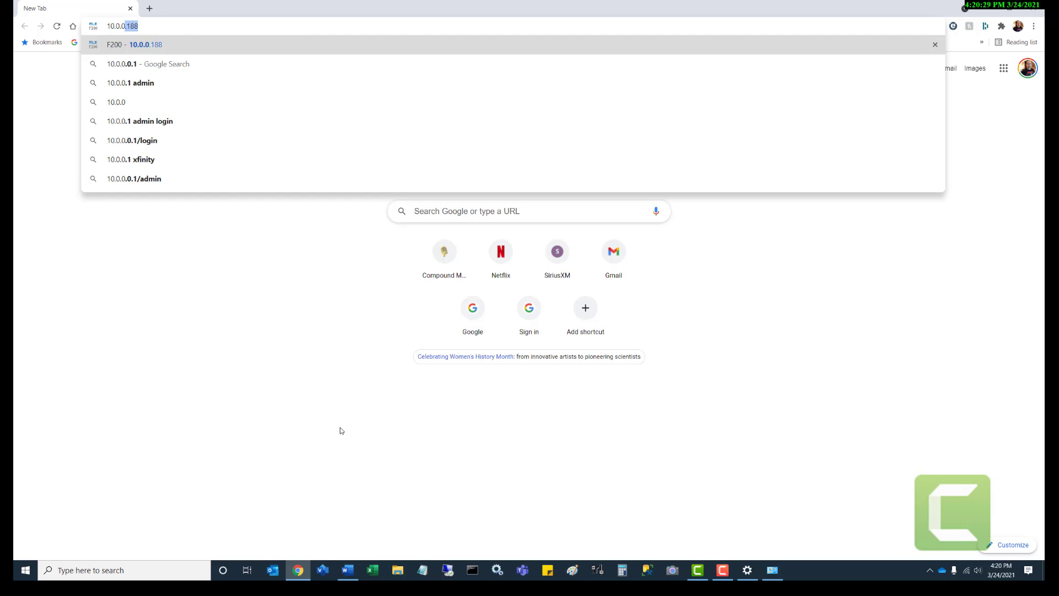
pyautogui.write('188')
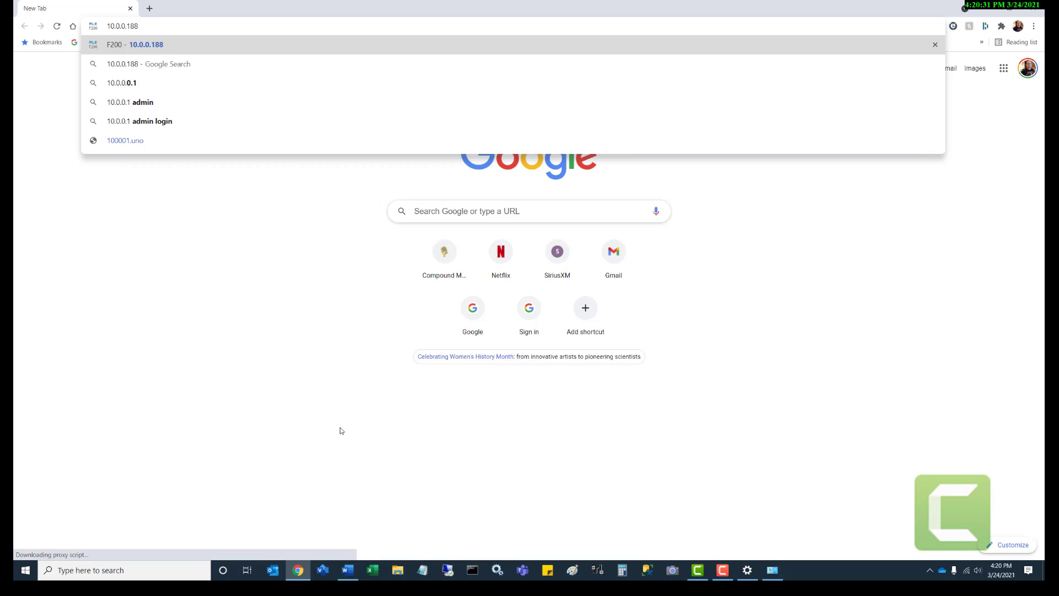
pyautogui.press('Return')
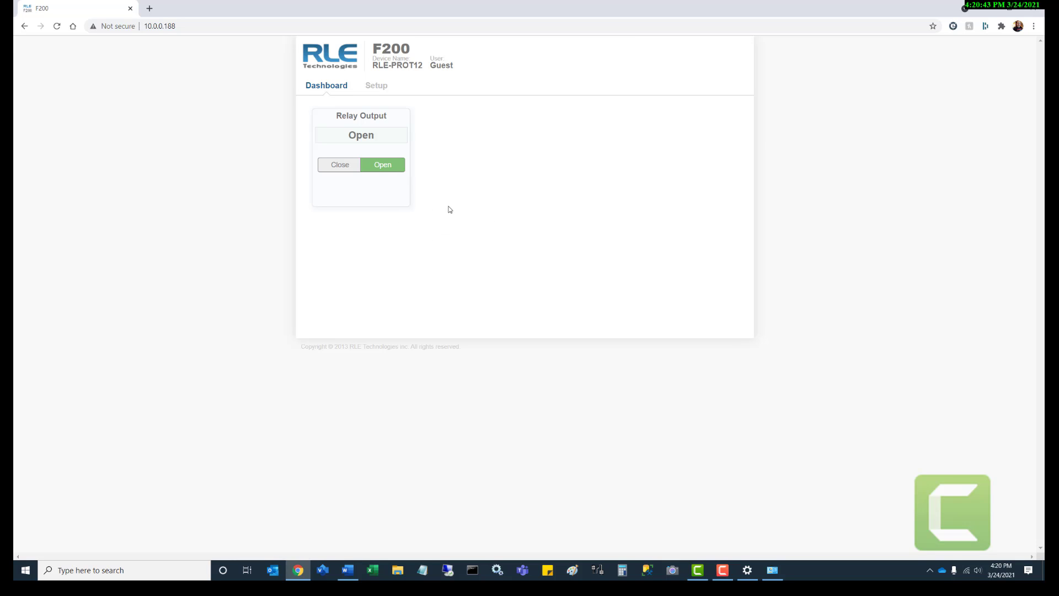
# - In Setup's Network tab, replace device name RLE-PROT12 with WYAN-F200-002
pyautogui.click(374, 89)
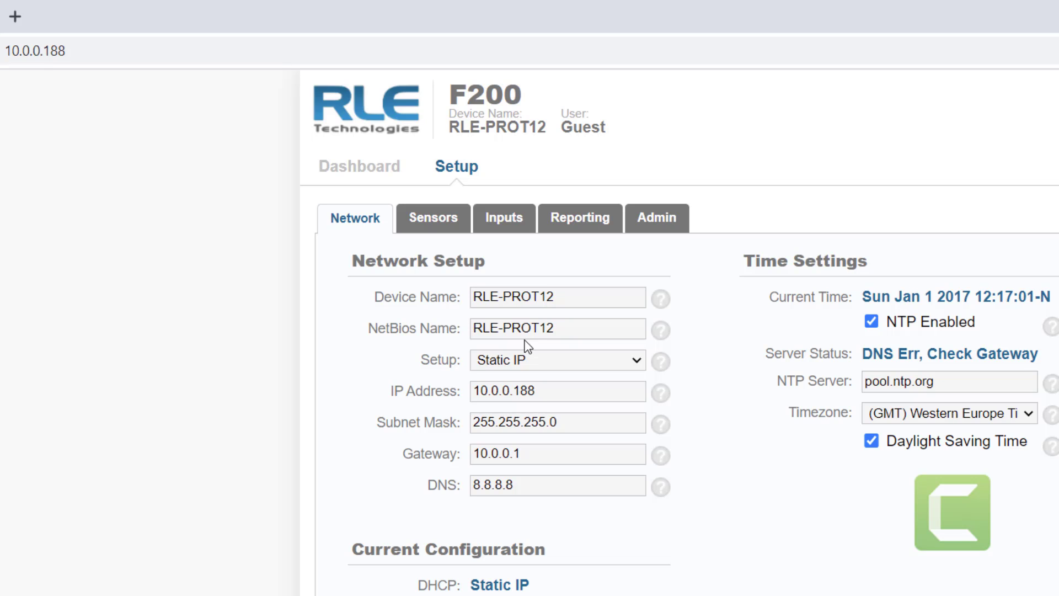
pyautogui.moveTo(558, 297); pyautogui.dragTo(473, 296)
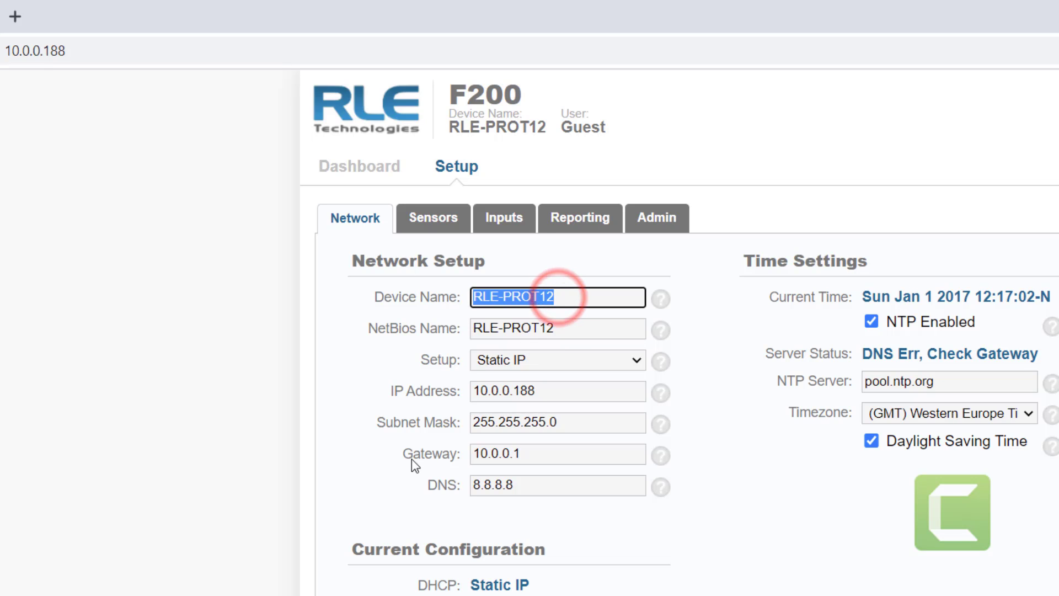
pyautogui.press('BackSpace')
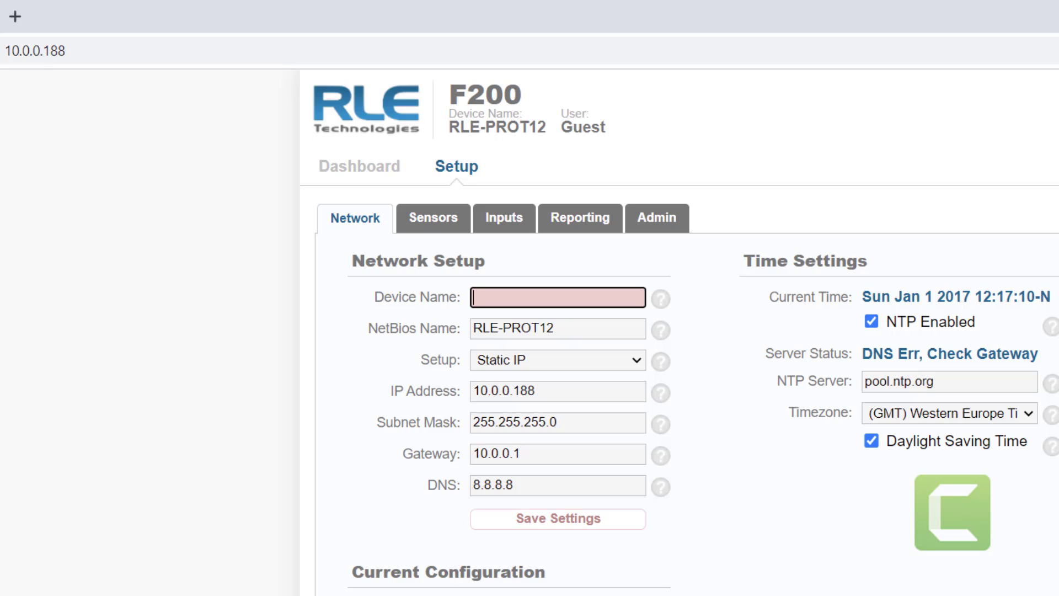
pyautogui.write('182')
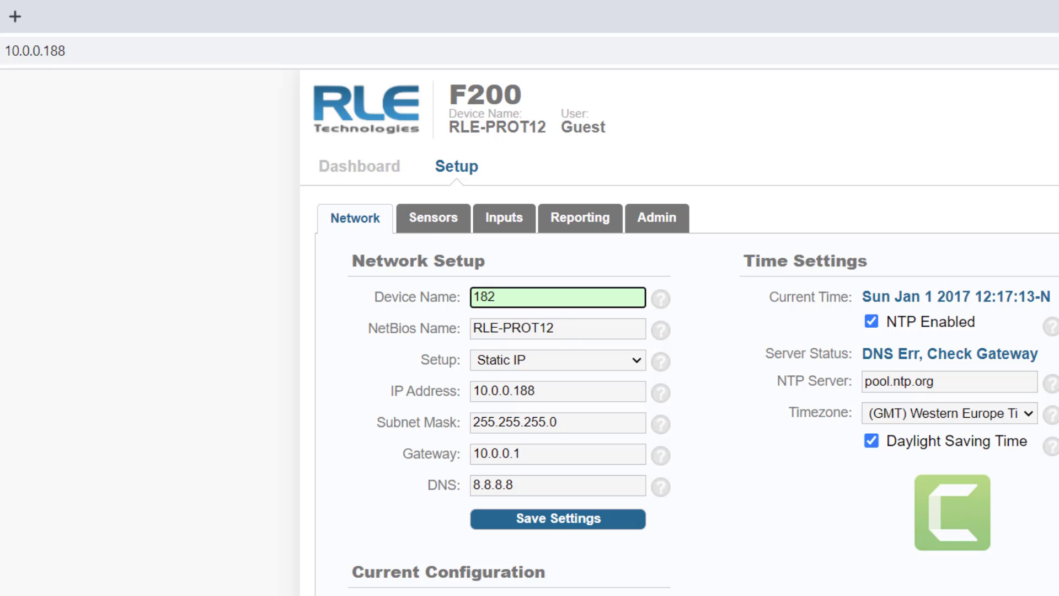
pyautogui.write('73989898989898989')
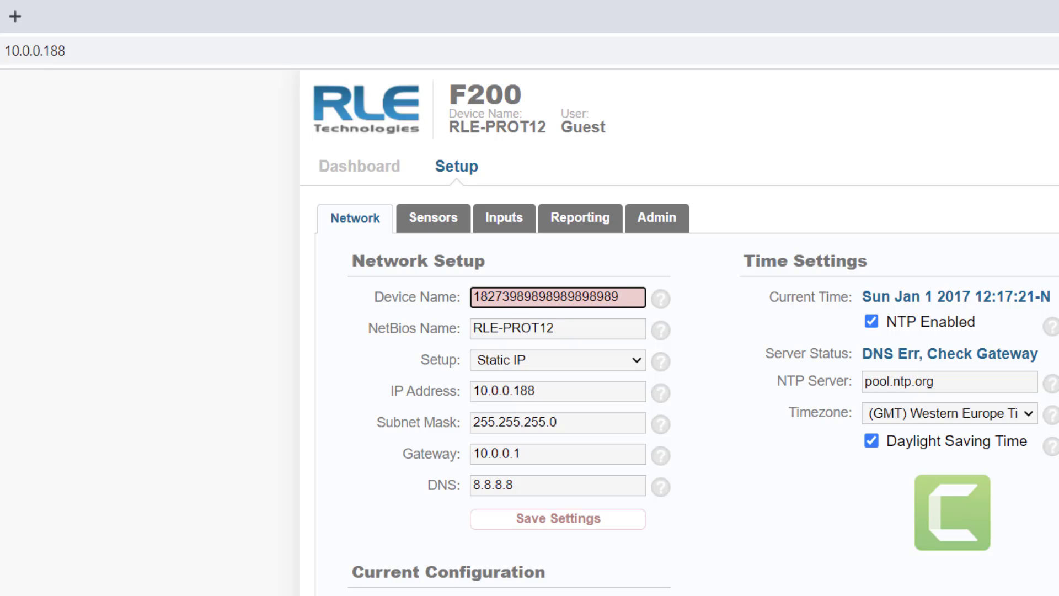
pyautogui.press('BackSpace')
pyautogui.press('BackSpace')
pyautogui.press('BackSpace')
pyautogui.press('BackSpace')
pyautogui.press('BackSpace')
pyautogui.press('BackSpace')
pyautogui.press('BackSpace')
pyautogui.press('BackSpace')
pyautogui.press('BackSpace')
pyautogui.press('BackSpace')
pyautogui.press('BackSpace')
pyautogui.press('BackSpace')
pyautogui.press('BackSpace')
pyautogui.press('BackSpace')
pyautogui.press('BackSpace')
pyautogui.press('BackSpace')
pyautogui.press('BackSpace')
pyautogui.press('BackSpace')
pyautogui.press('BackSpace')
pyautogui.press('BackSpace')
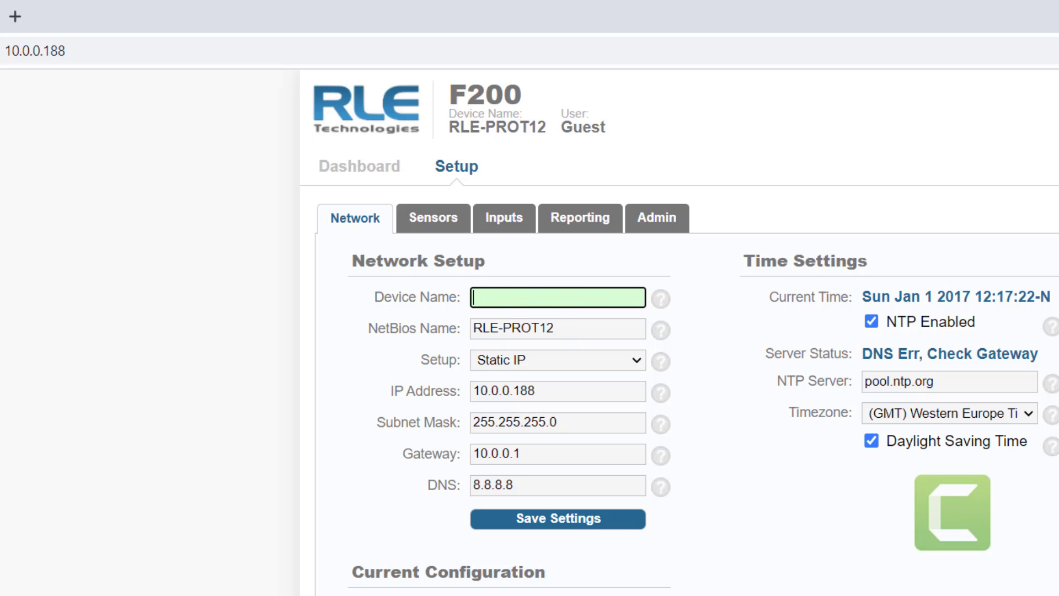
pyautogui.write('WYAN-F200-002')
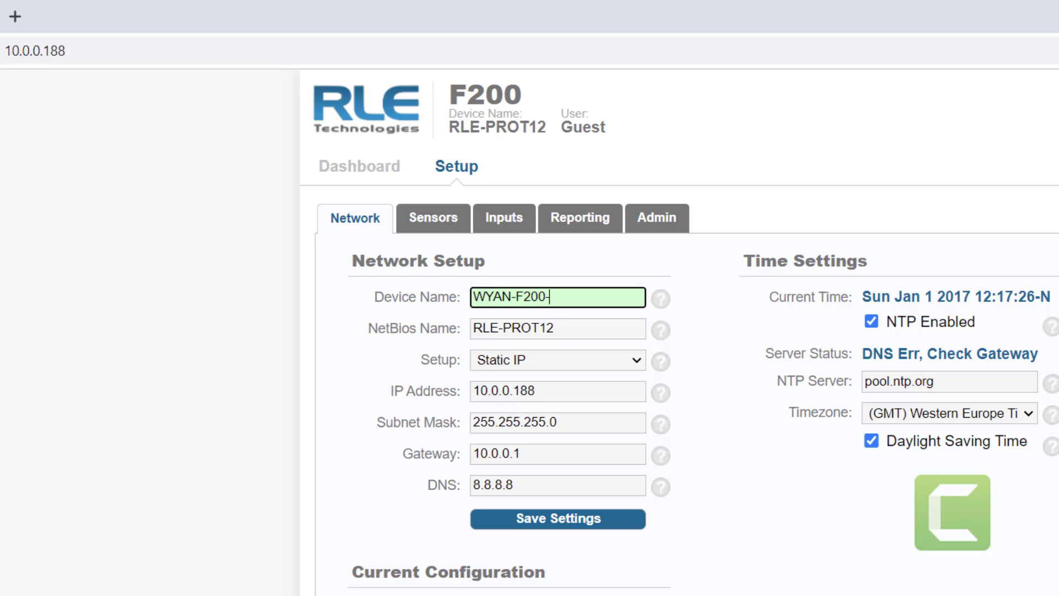
# - Enter IP 192.168.1.227, gateway 192.168.1.1 and DNS 75.75.75.75, keeping mask 255.255.255.0
pyautogui.tripleClick(550, 389)
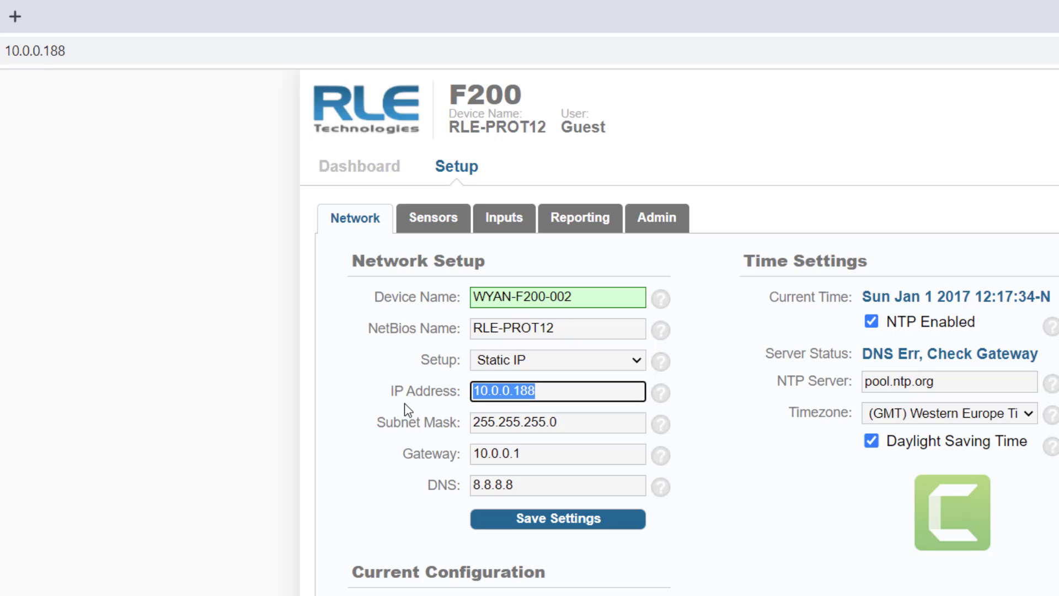
pyautogui.write('192.1')
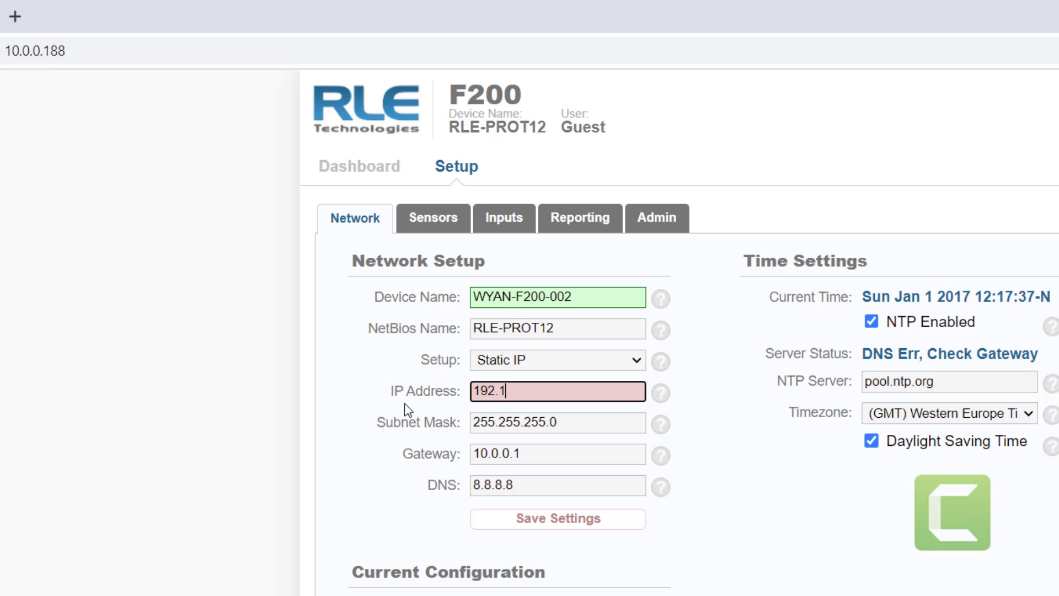
pyautogui.write('68.1.227')
pyautogui.press('Tab')
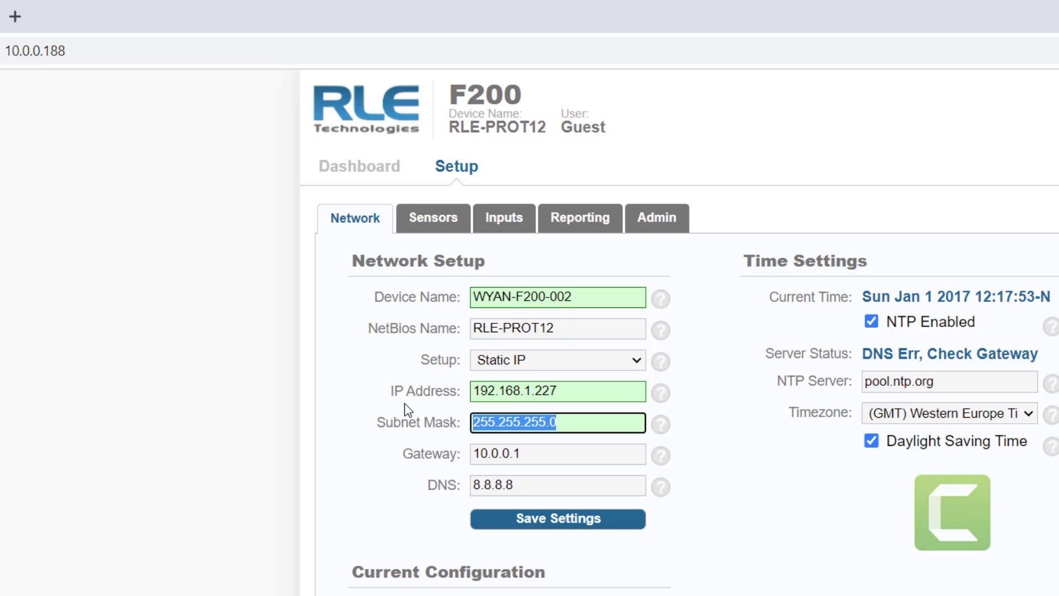
pyautogui.press('Tab')
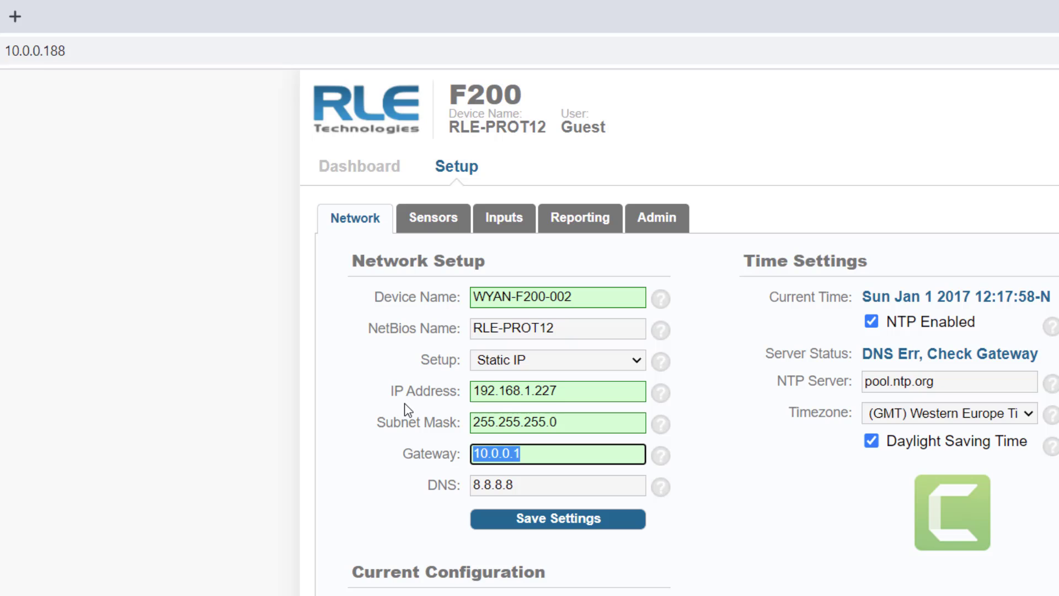
pyautogui.write('192.1')
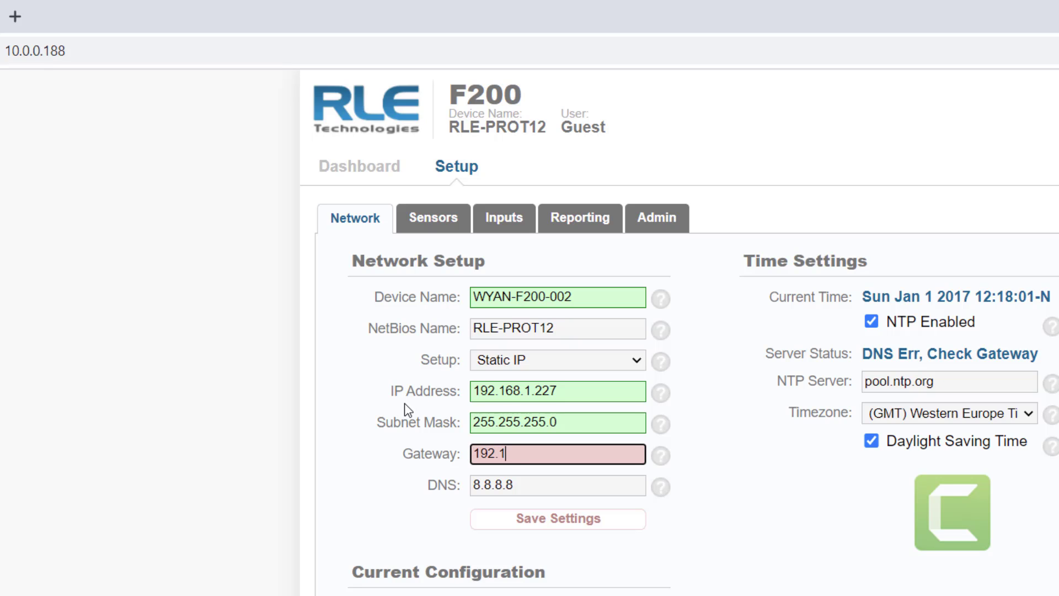
pyautogui.write('68.1.1')
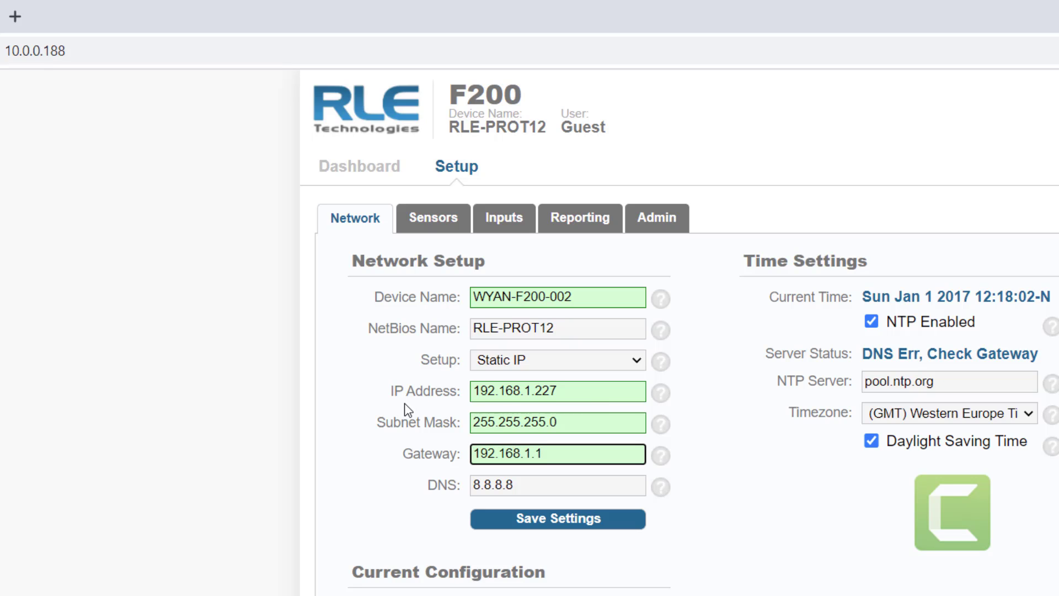
pyautogui.moveTo(528, 483); pyautogui.dragTo(402, 471)
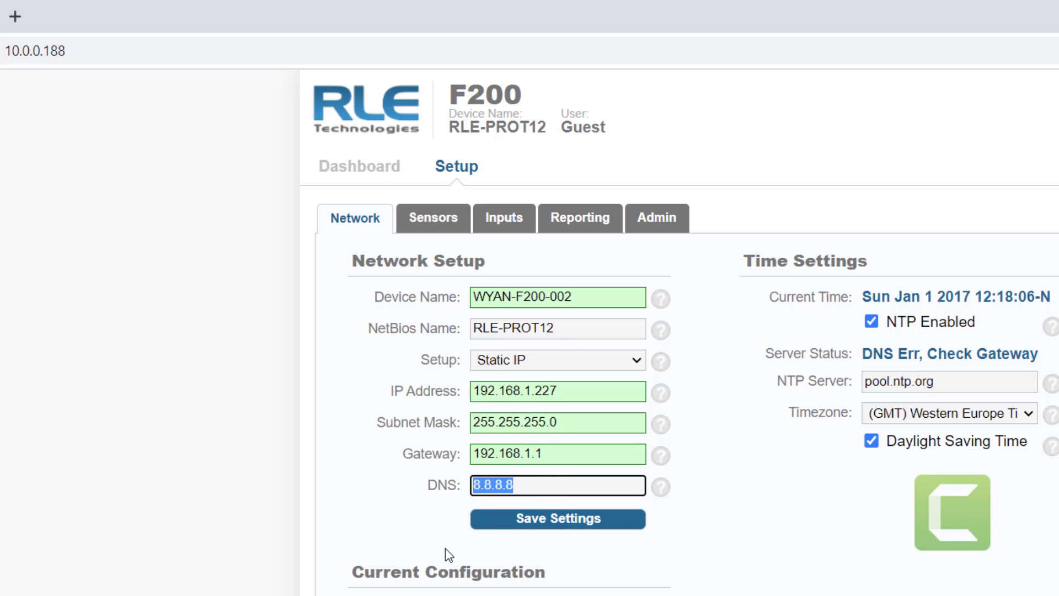
pyautogui.write('75.75.75.75')
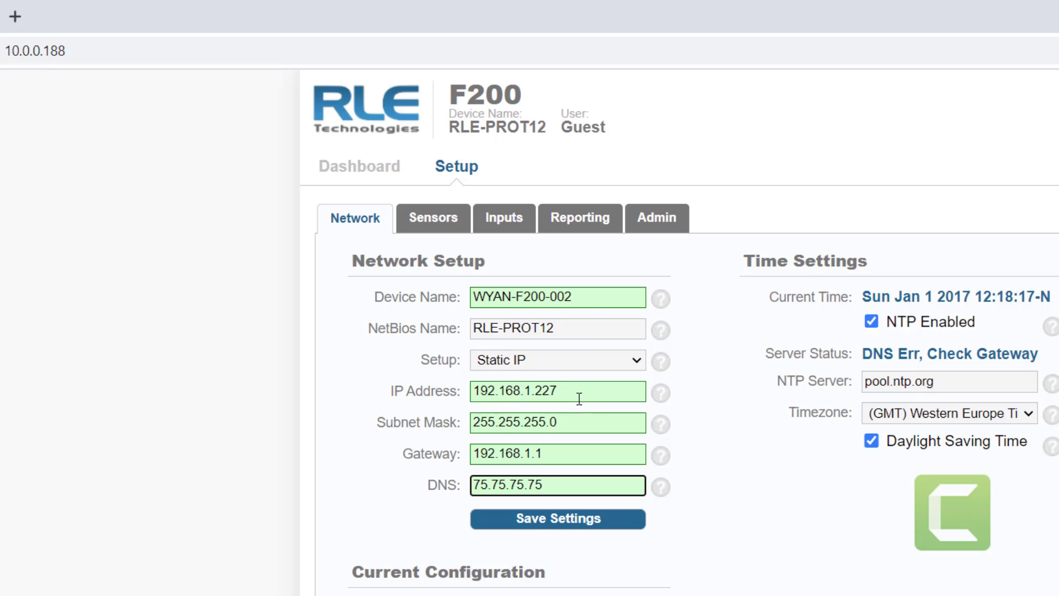
pyautogui.tripleClick(562, 323)
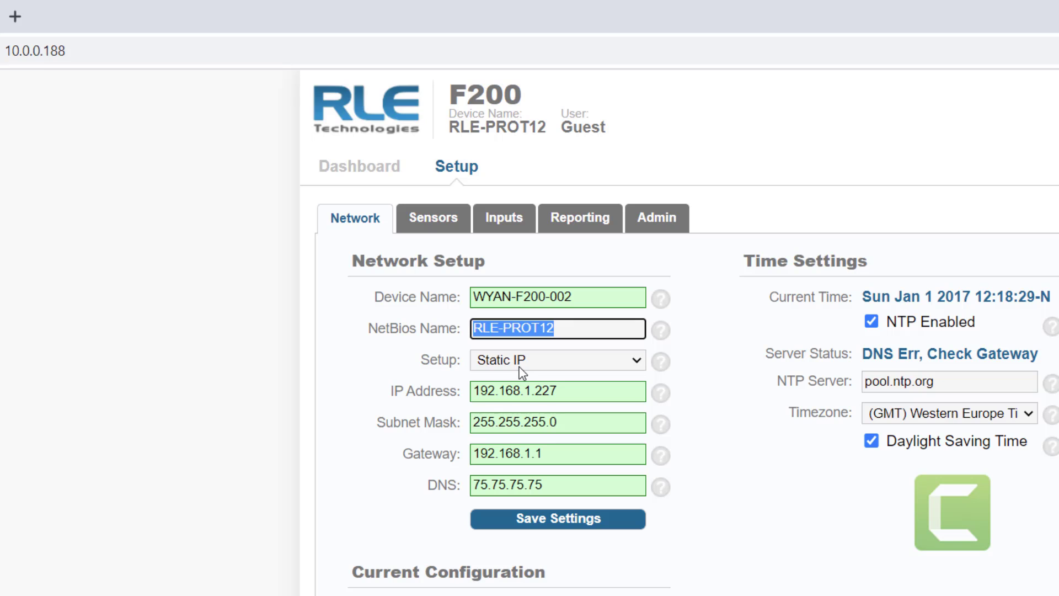
# - Keep Static IP addressing selected and save the network settings
pyautogui.click(637, 363)
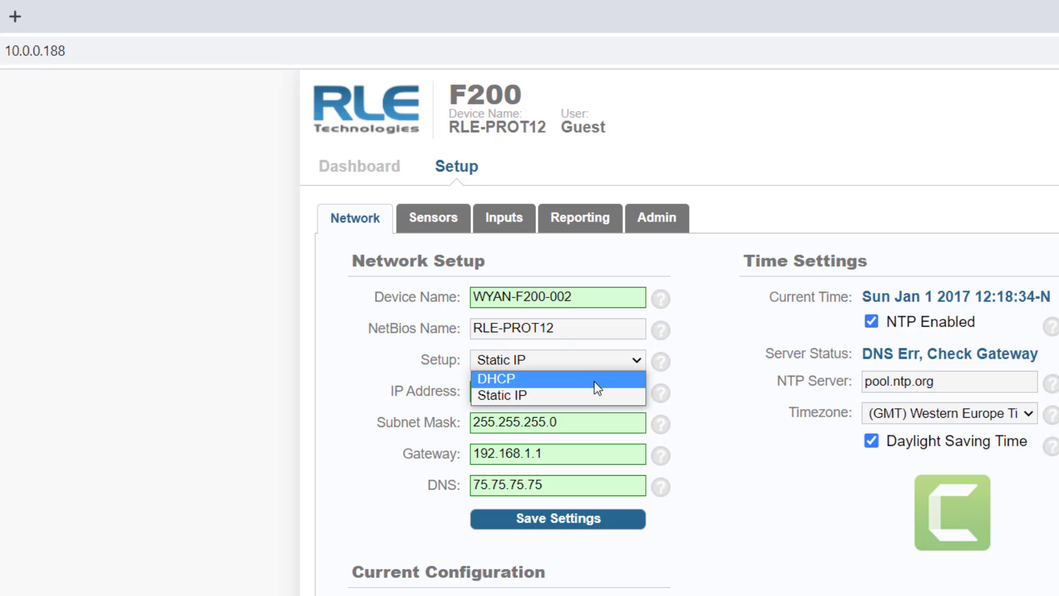
pyautogui.click(750, 547)
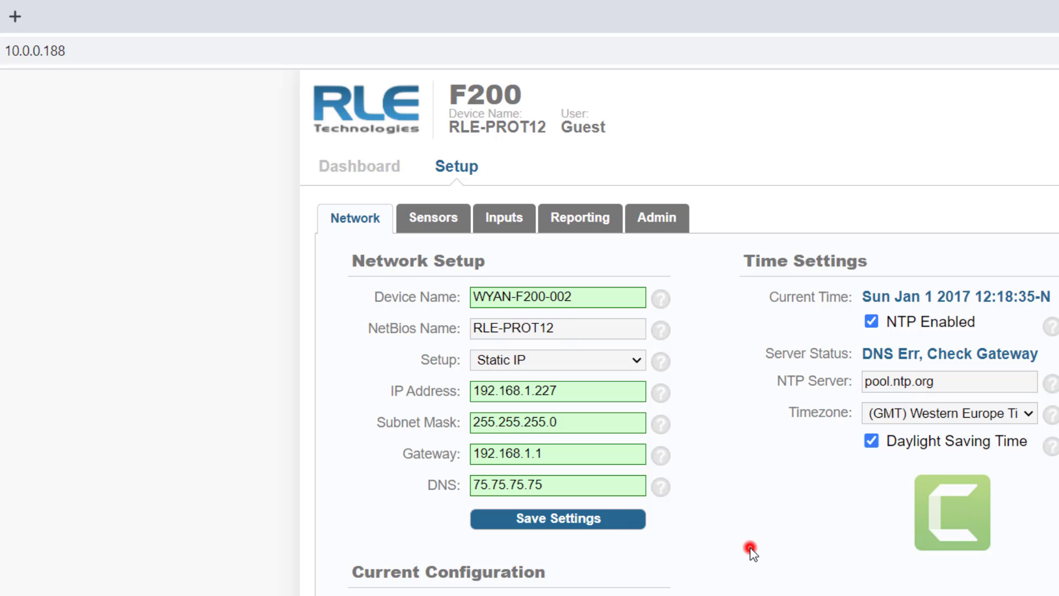
pyautogui.click(561, 524)
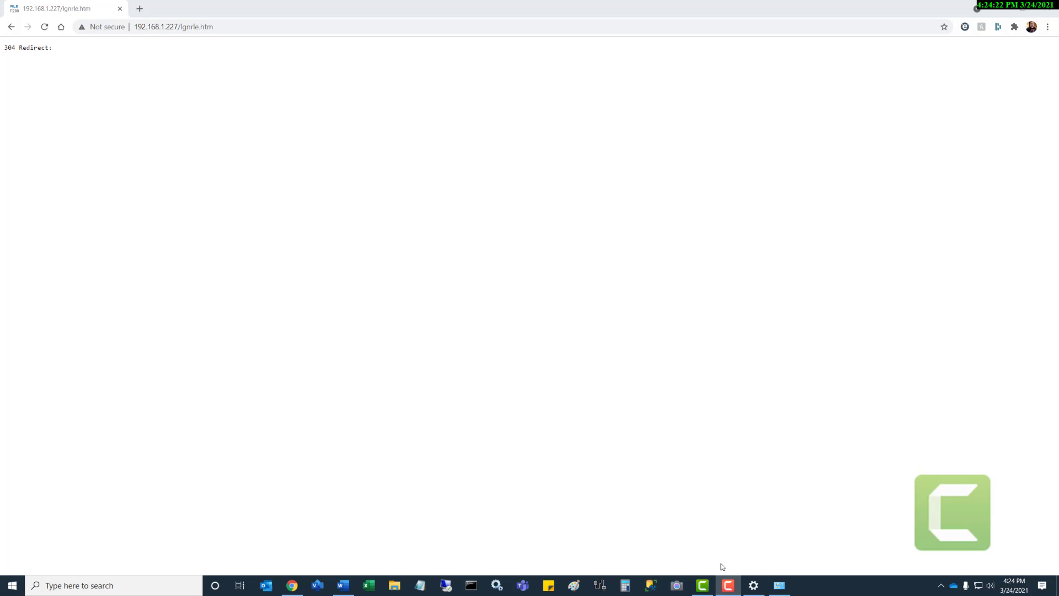
# - Open the wired Ethernet adapter's TCP/IPv4 properties from Network Connections
pyautogui.click(753, 584)
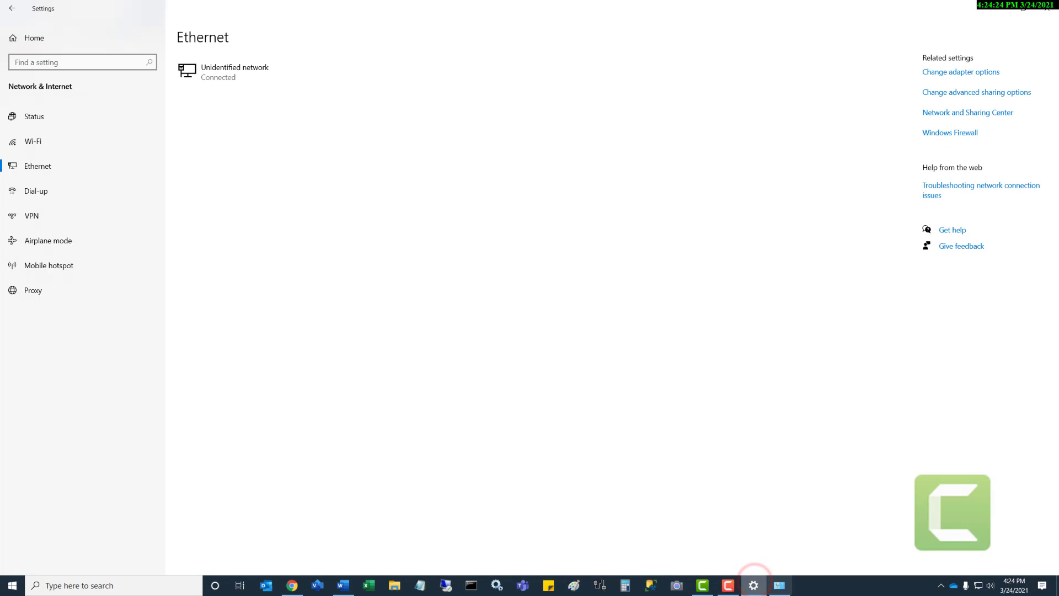
pyautogui.click(778, 585)
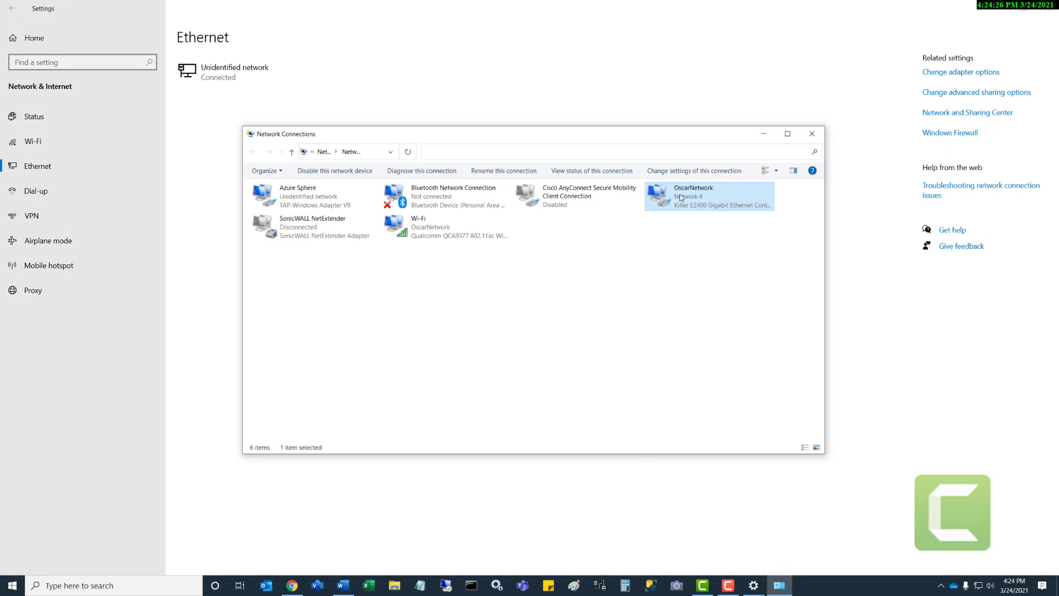
pyautogui.rightClick(682, 198)
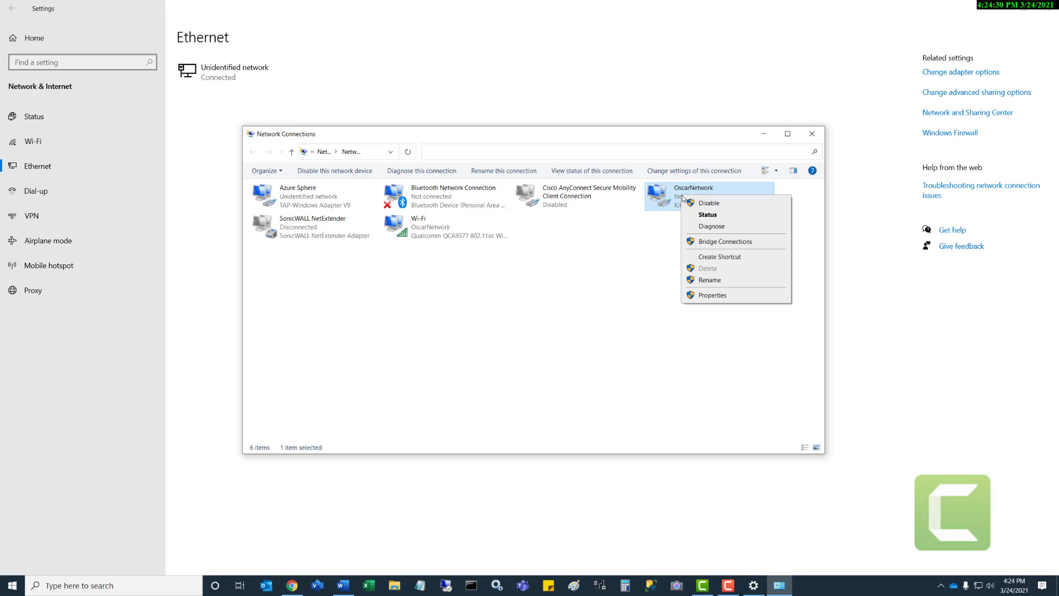
pyautogui.click(712, 296)
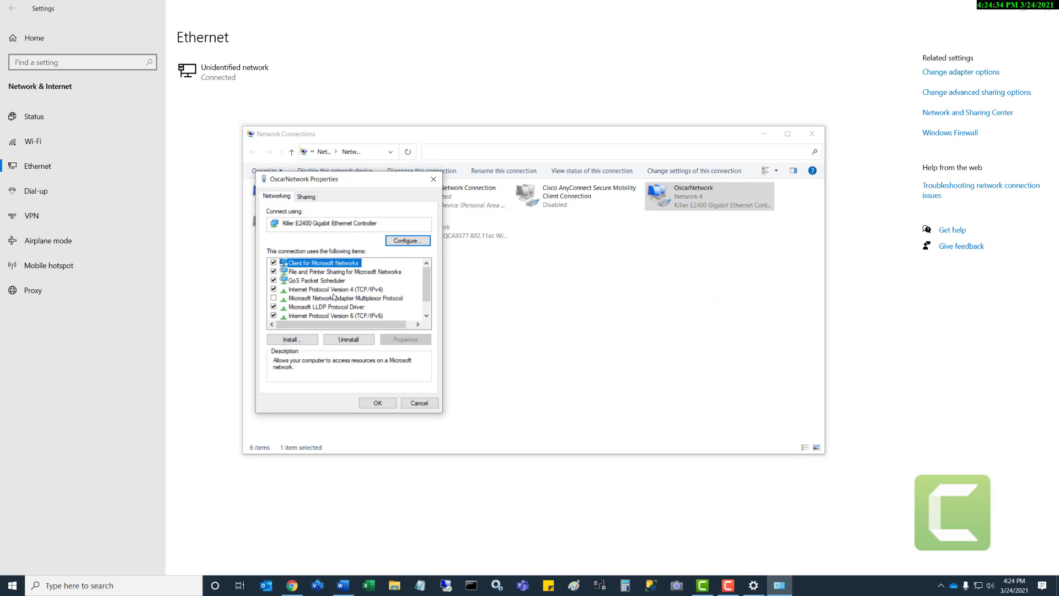
pyautogui.click(335, 291)
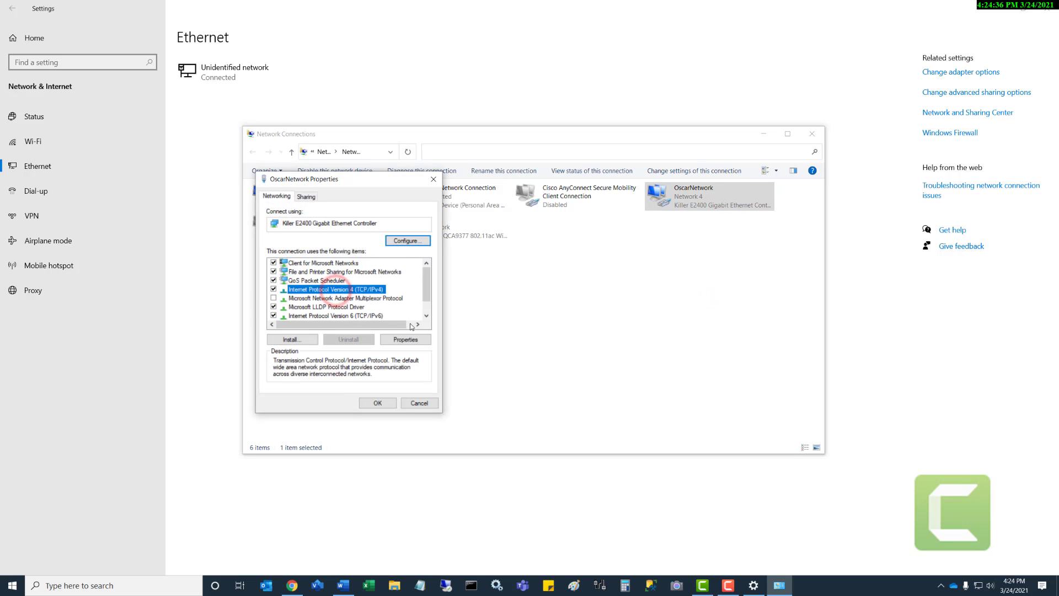
pyautogui.click(411, 341)
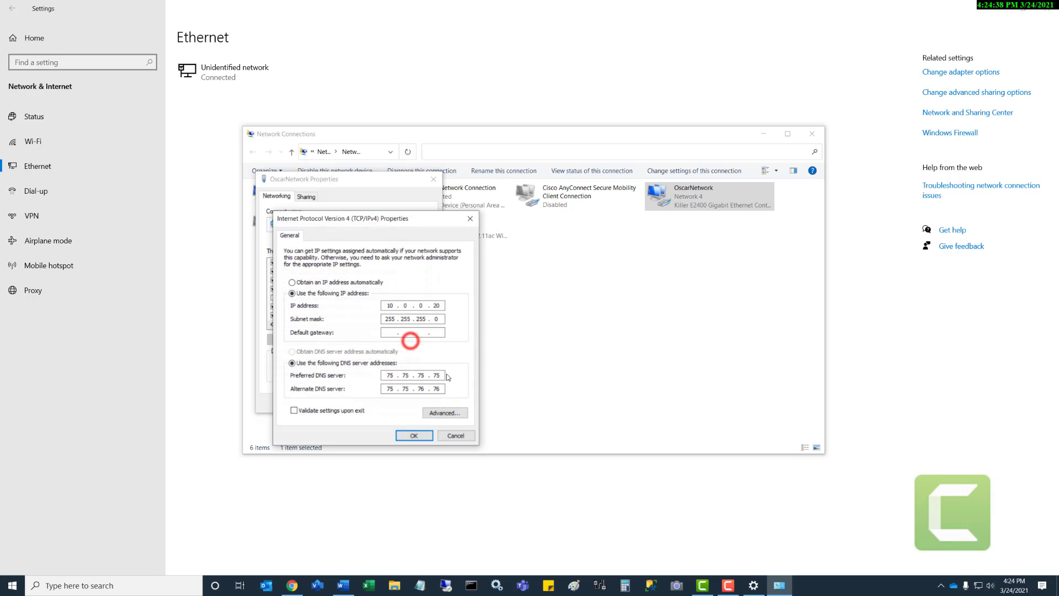
# - Set IP 192.168.1.20 with gateway 192.168.1.1, save, and close Network Connections
pyautogui.doubleClick(393, 305)
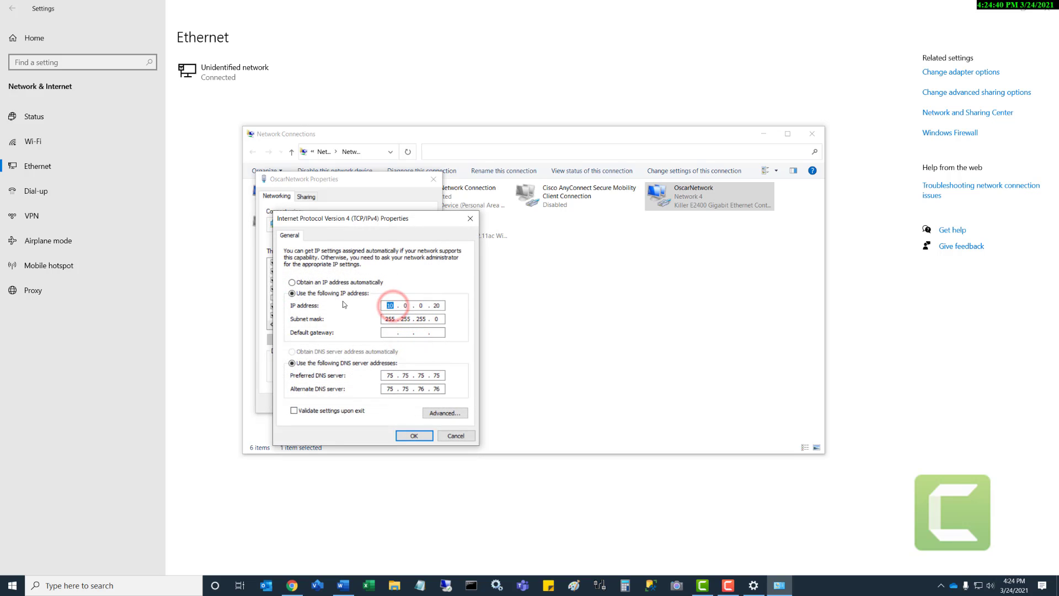
pyautogui.write('192.168.1')
pyautogui.press('Tab')
pyautogui.press('Tab')
pyautogui.write('192 . 168')
pyautogui.write('1')
pyautogui.click(405, 436)
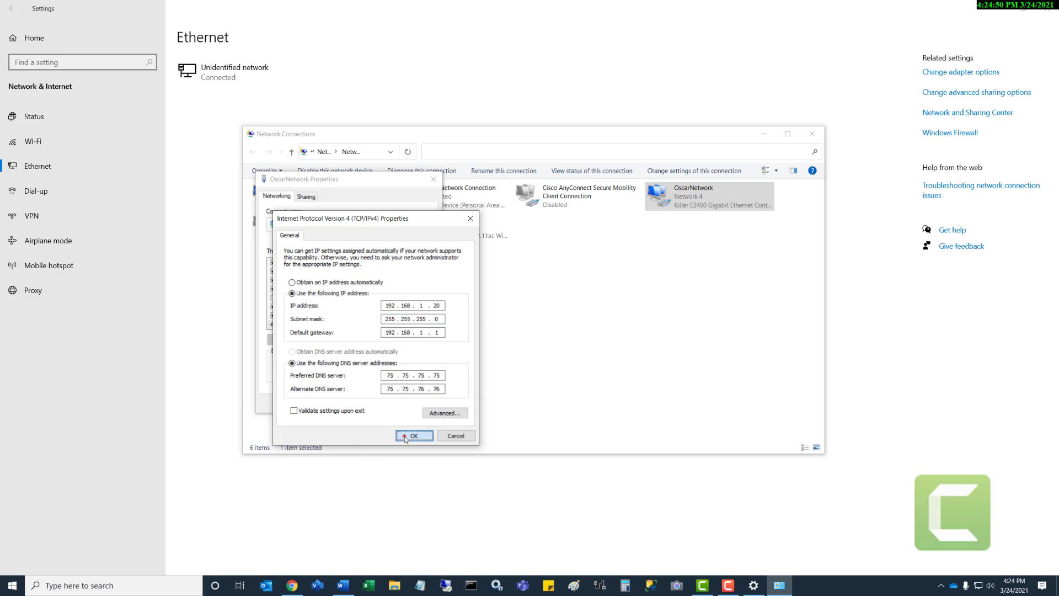
pyautogui.click(383, 403)
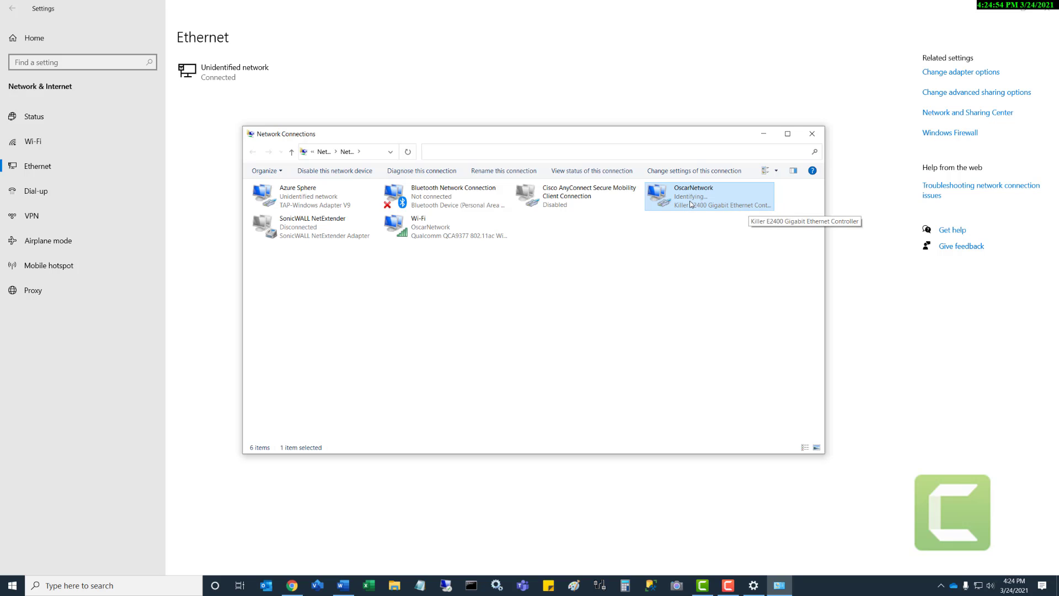
pyautogui.click(814, 136)
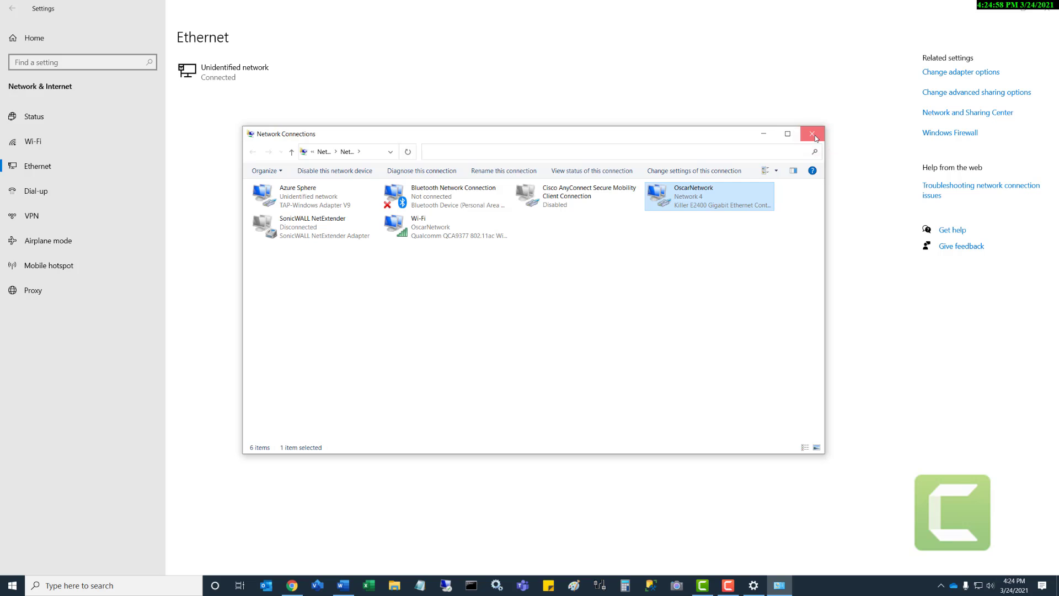
# - Close Windows Settings and load the unit's main page at 192.168.1.227 without lgnrle.htm
pyautogui.click(1046, 8)
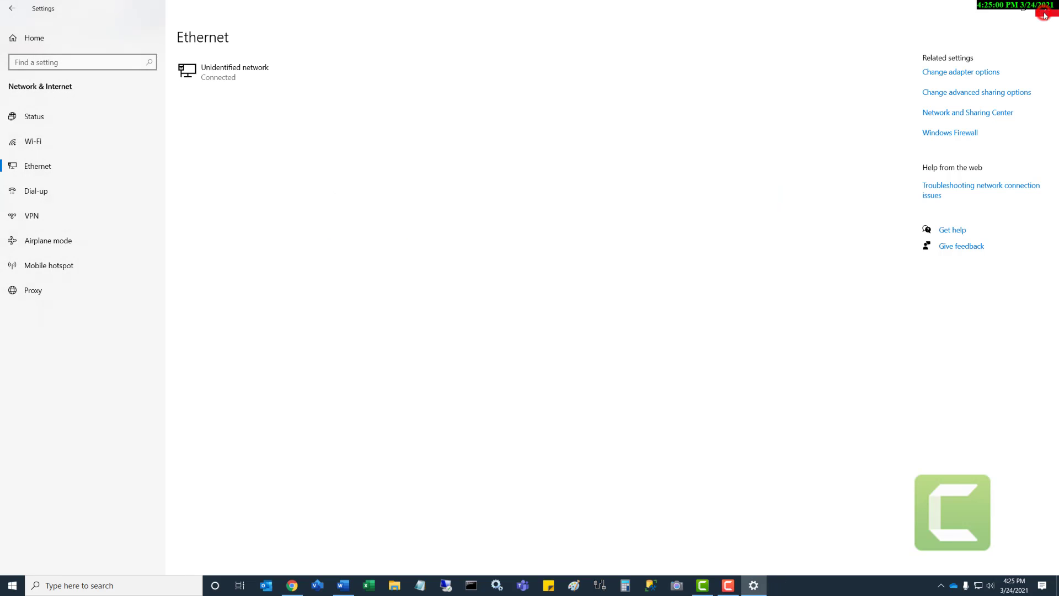
pyautogui.click(208, 27)
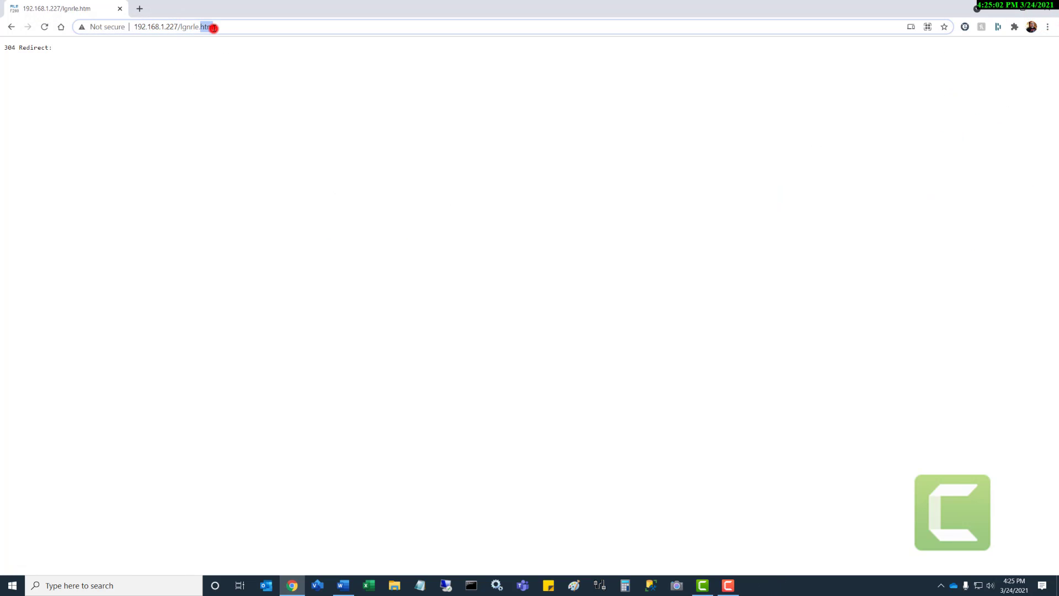
pyautogui.moveTo(181, 26); pyautogui.dragTo(221, 28)
pyautogui.press('BackSpace')
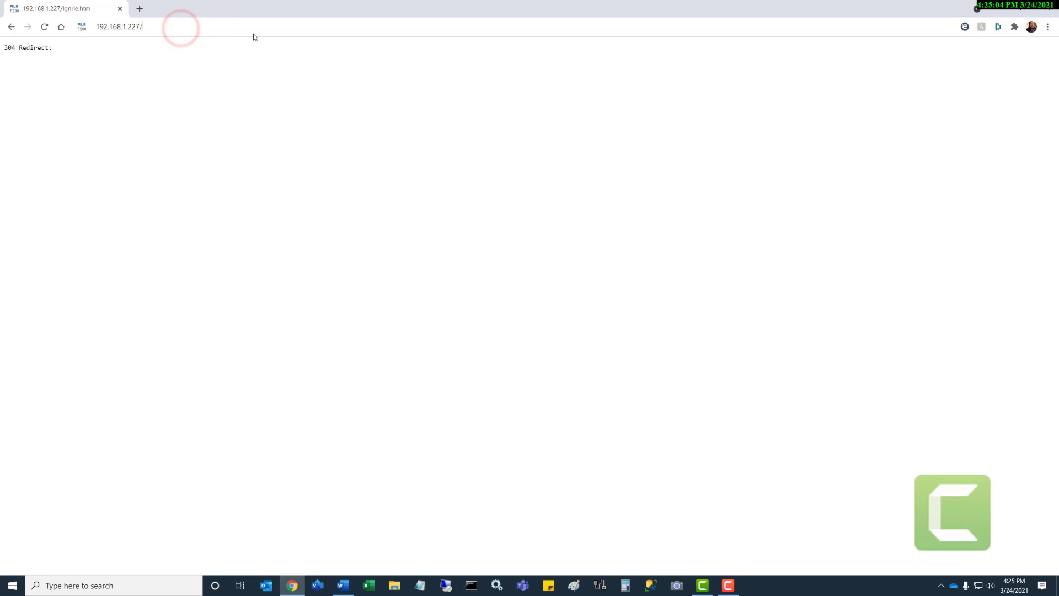
pyautogui.press('Return')
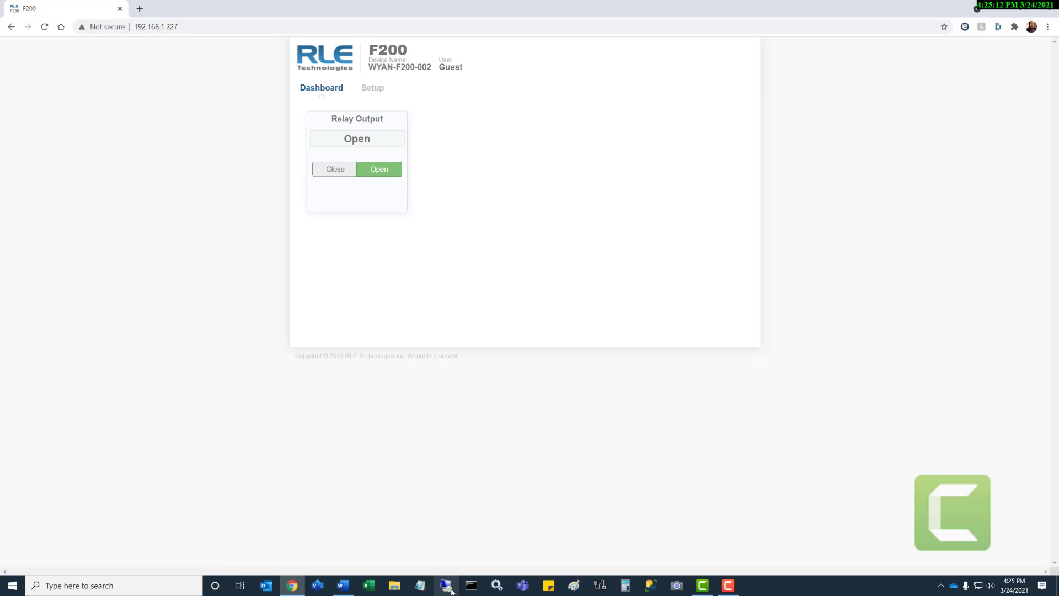
# - Run a continuous ping to 192.168.1.227, confirm the replies, and close the Command Prompt
pyautogui.click(469, 588)
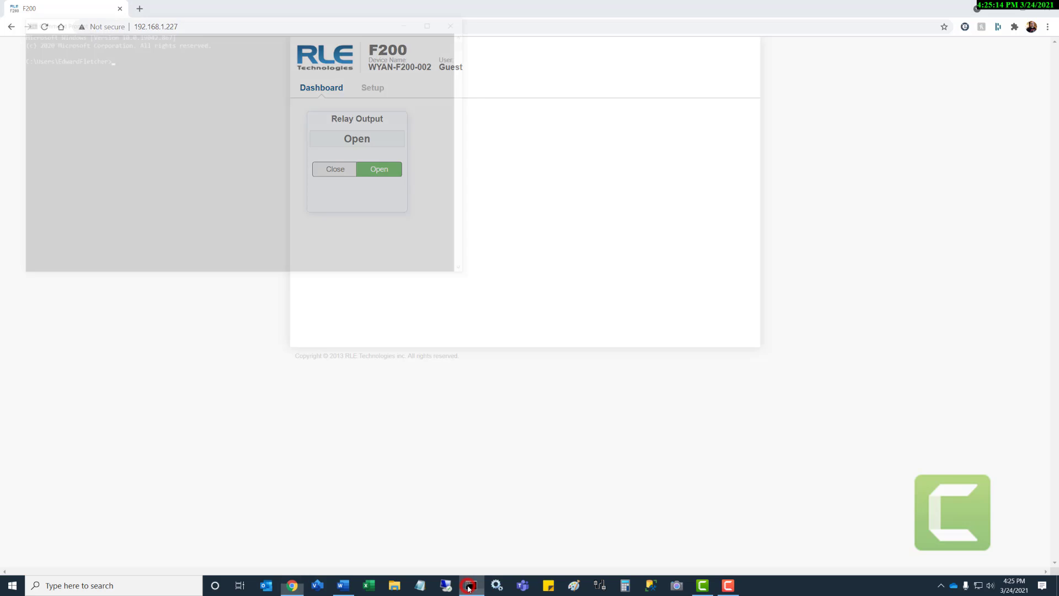
pyautogui.write('ping 1')
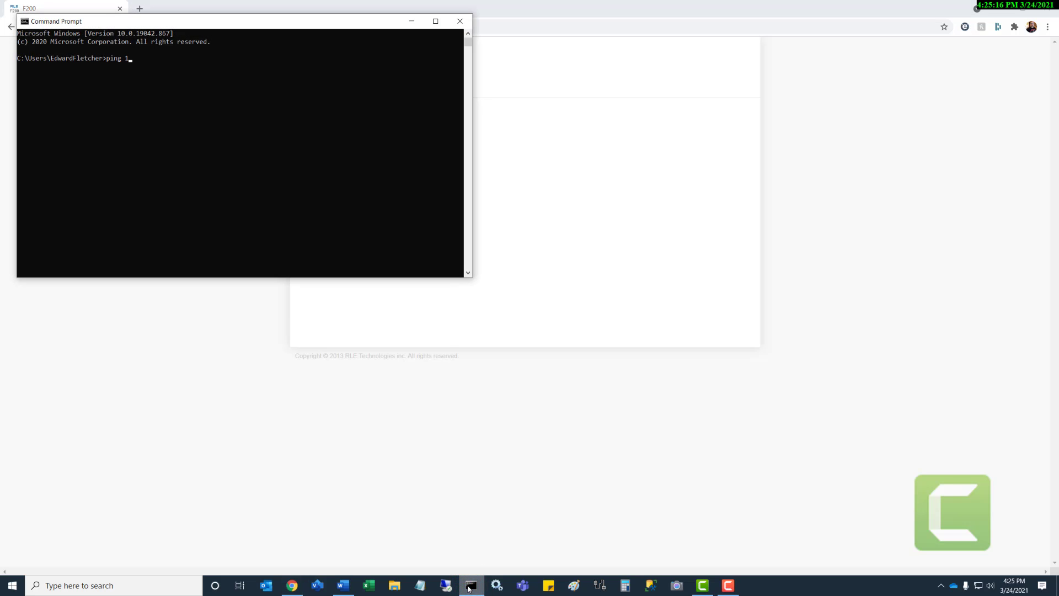
pyautogui.write('92.168.1.1227 -t')
pyautogui.press('Return')
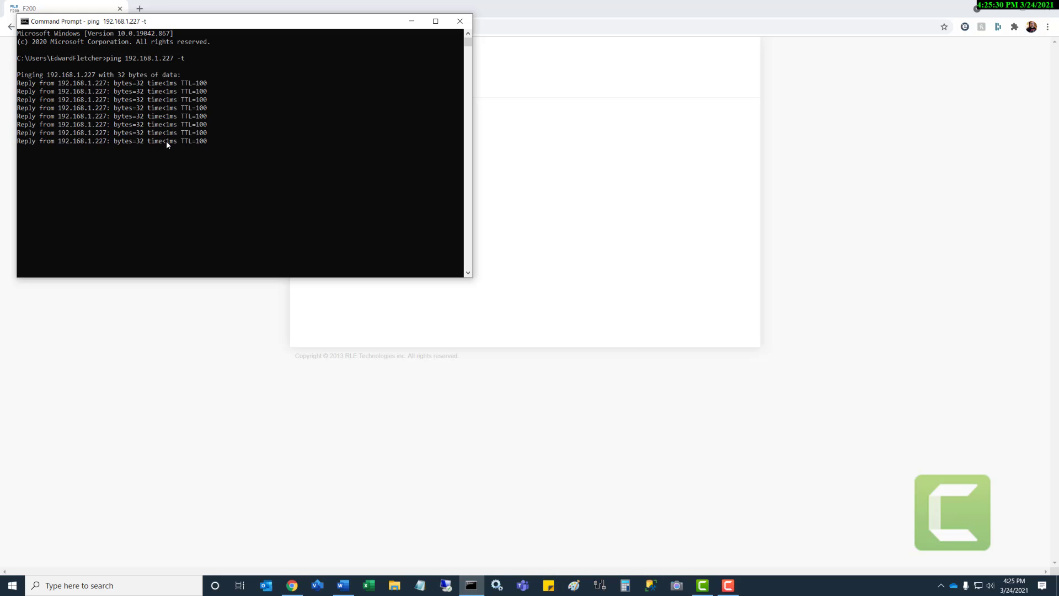
pyautogui.click(460, 22)
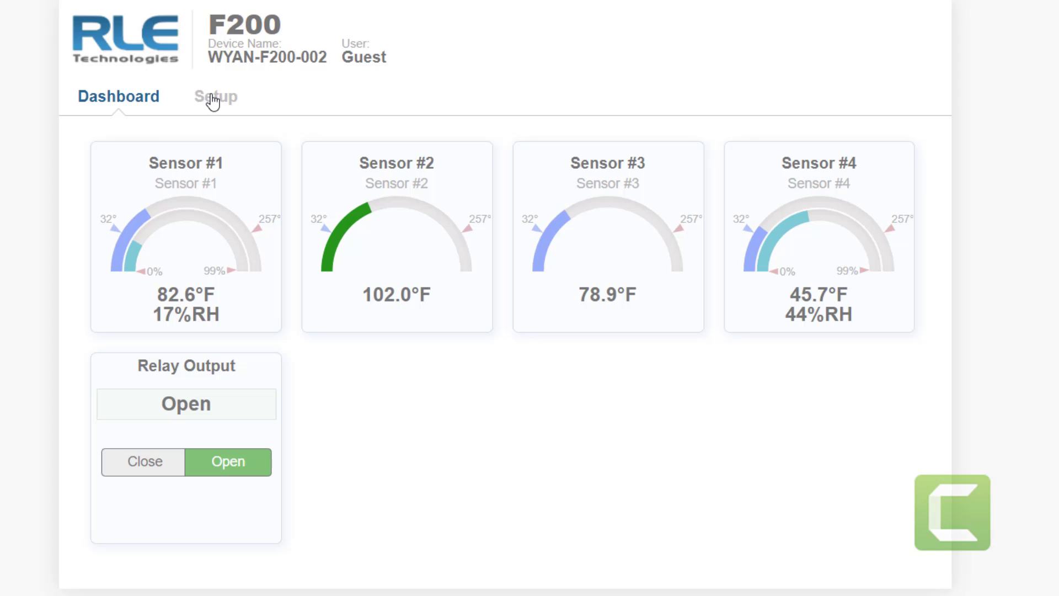
# - Set the timezone to (GMT -7:00) Mountain Time and save, accepting that recorded logs are erased
pyautogui.click(219, 97)
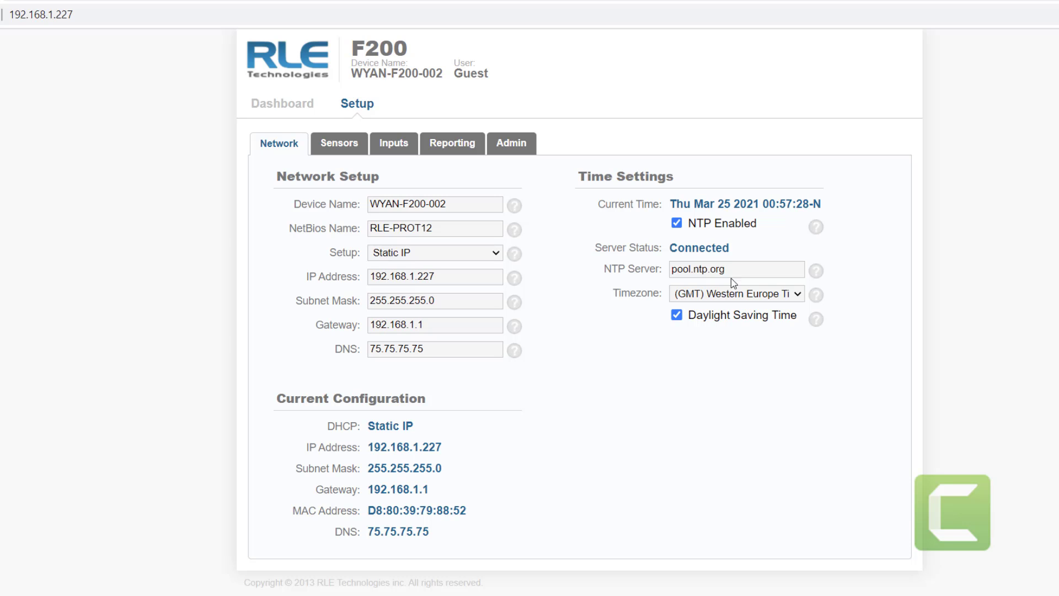
pyautogui.click(798, 294)
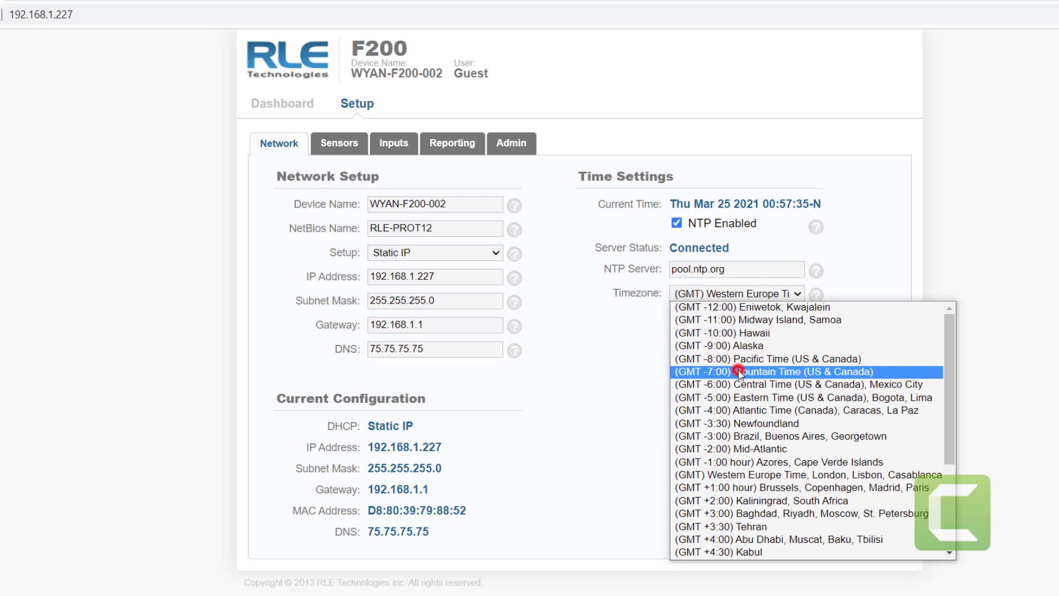
pyautogui.click(741, 372)
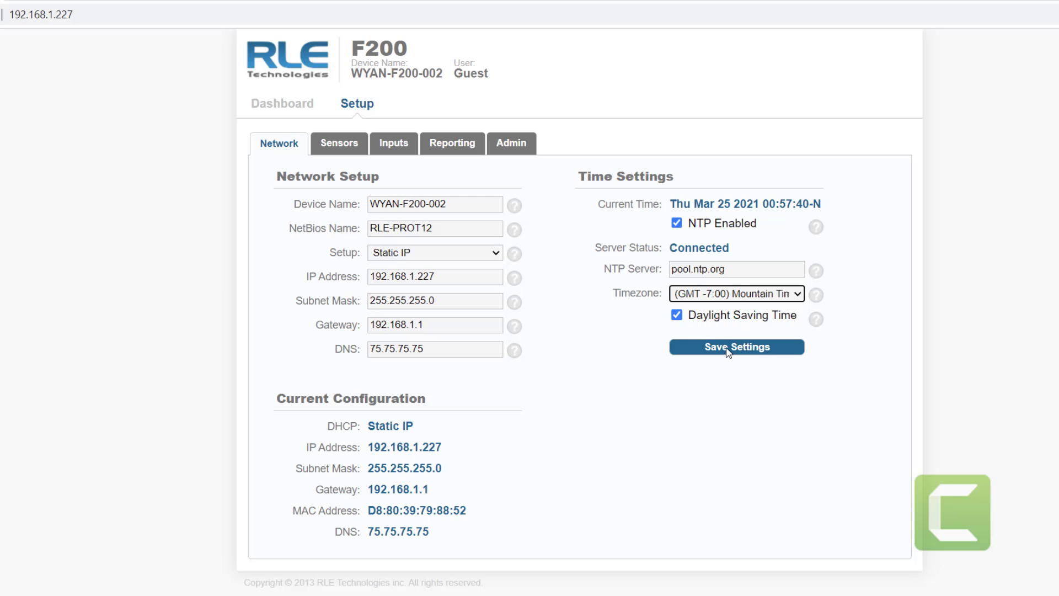
pyautogui.click(727, 350)
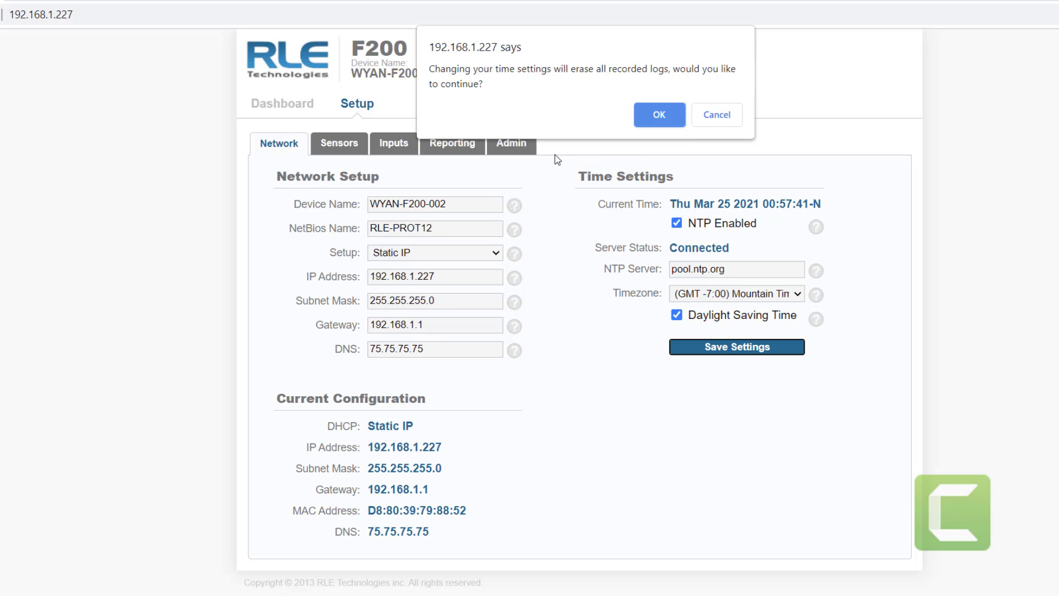
pyautogui.click(669, 115)
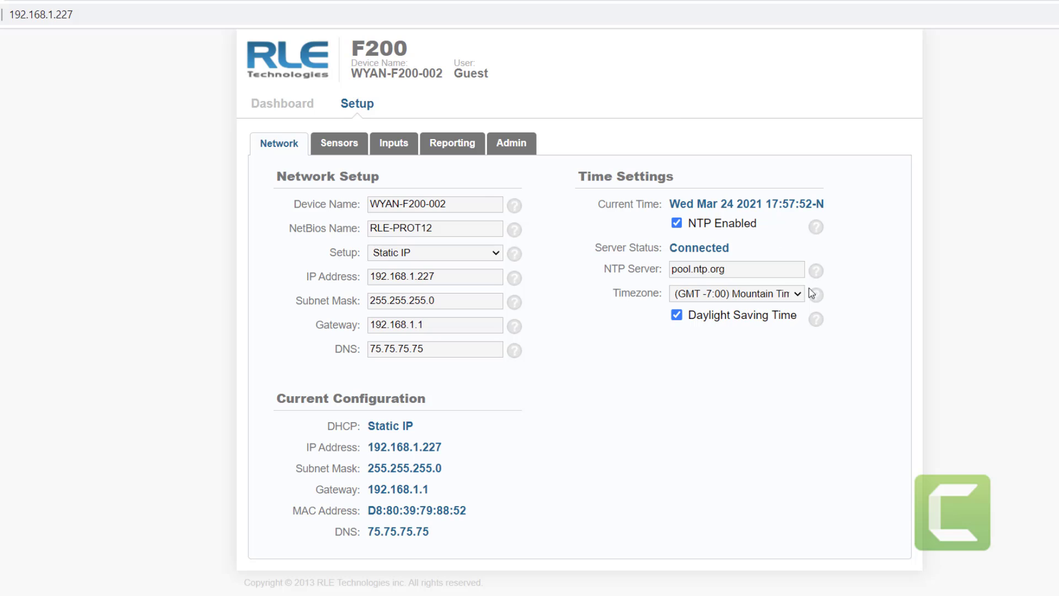
# - On the Sensors tab, name Port #1 'DEMO SWITCH T-H' with location 'DEMO BOARD' and save
pyautogui.click(347, 146)
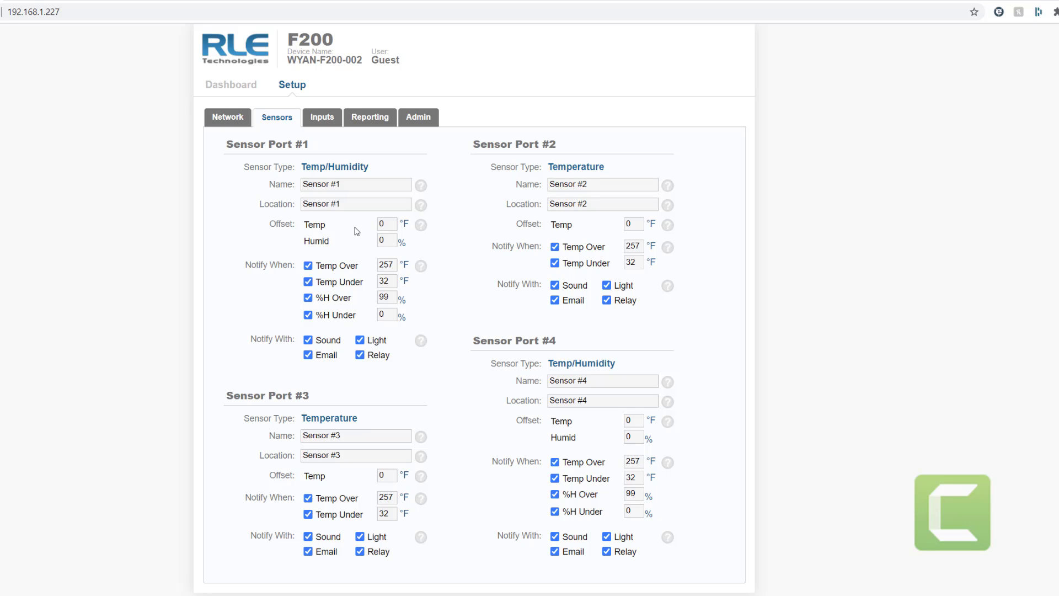
pyautogui.click(355, 183)
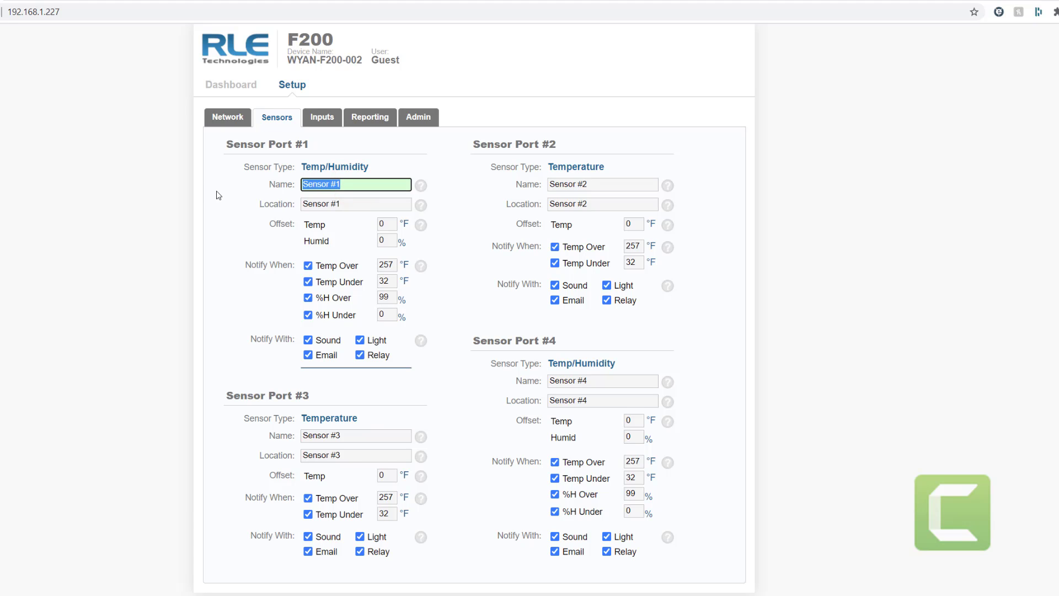
pyautogui.write('DEMO')
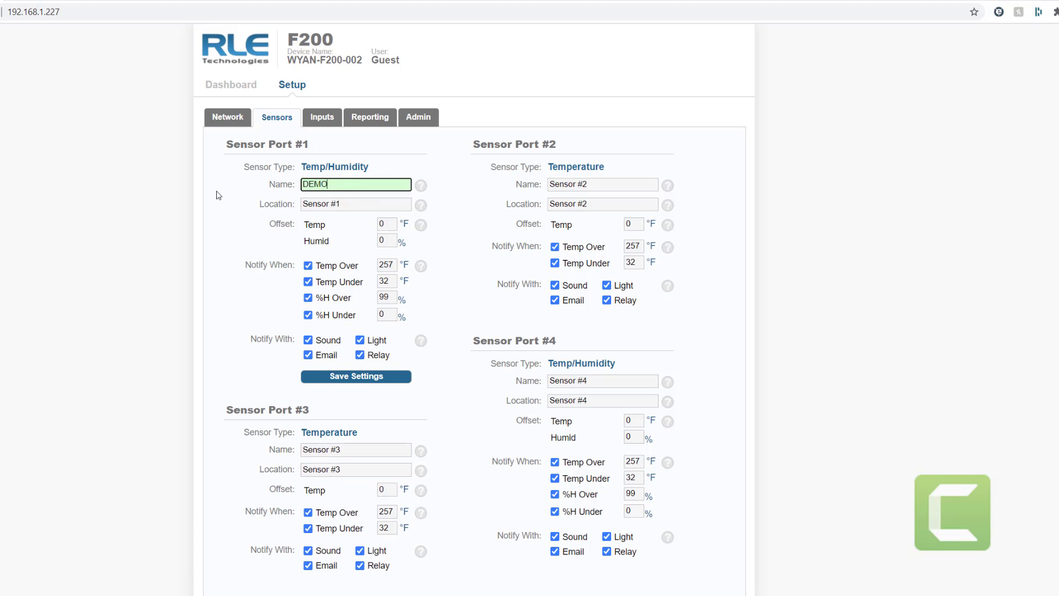
pyautogui.write(' SWITCH')
pyautogui.press('Tab')
pyautogui.hotkey('shift', 'Tab')
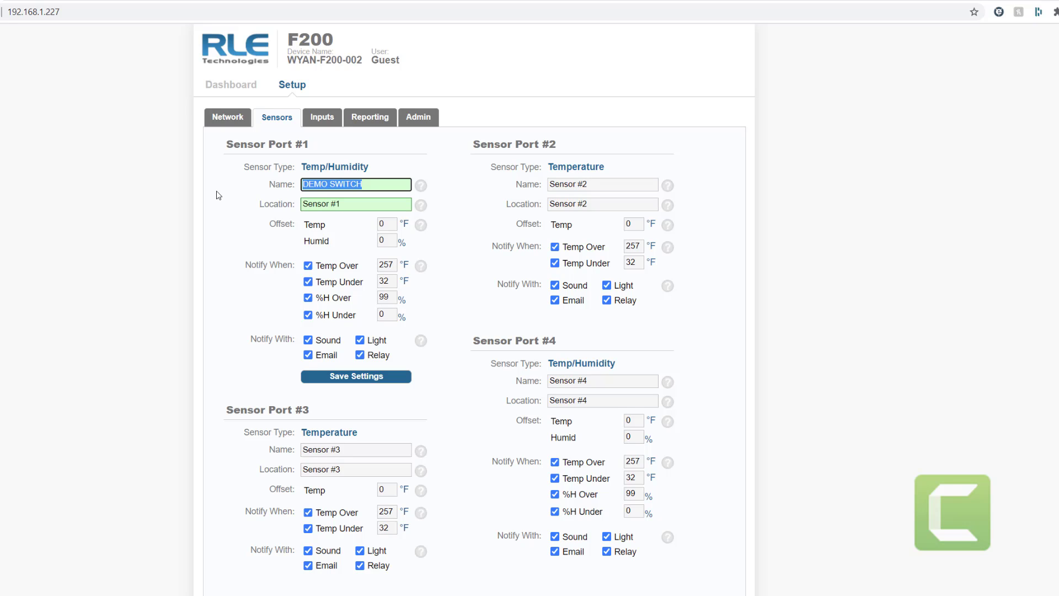
pyautogui.press('Right')
pyautogui.write('T-H')
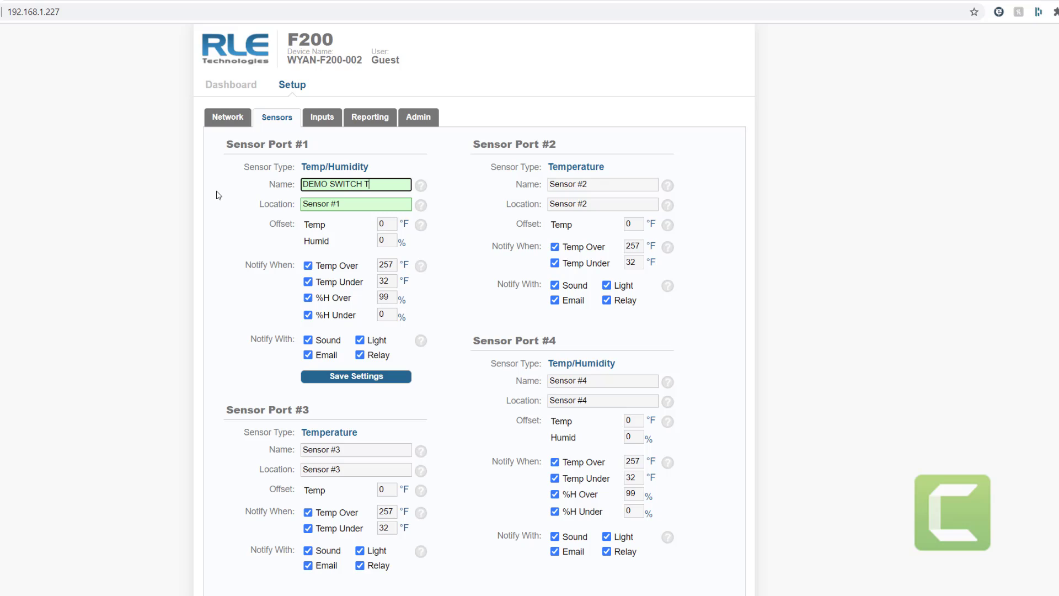
pyautogui.press('Tab')
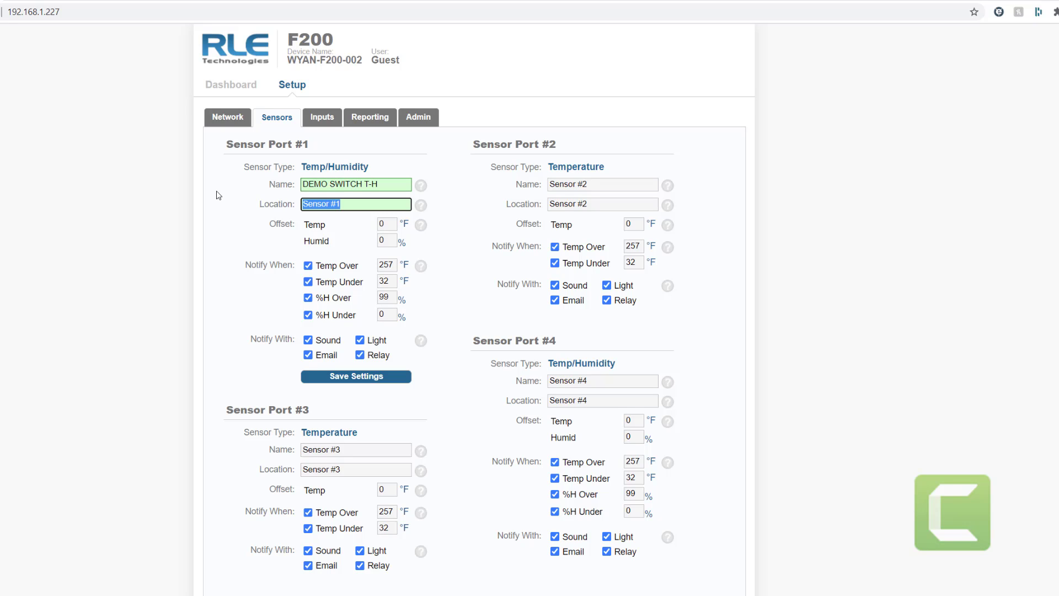
pyautogui.write('DEMO BOARD')
pyautogui.click(367, 380)
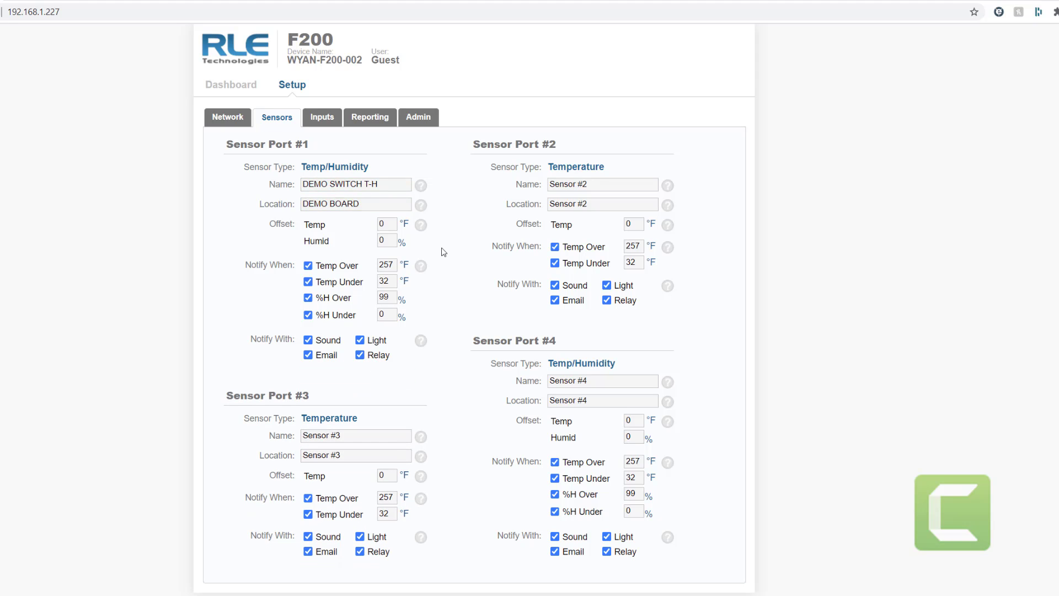
pyautogui.tripleClick(601, 184)
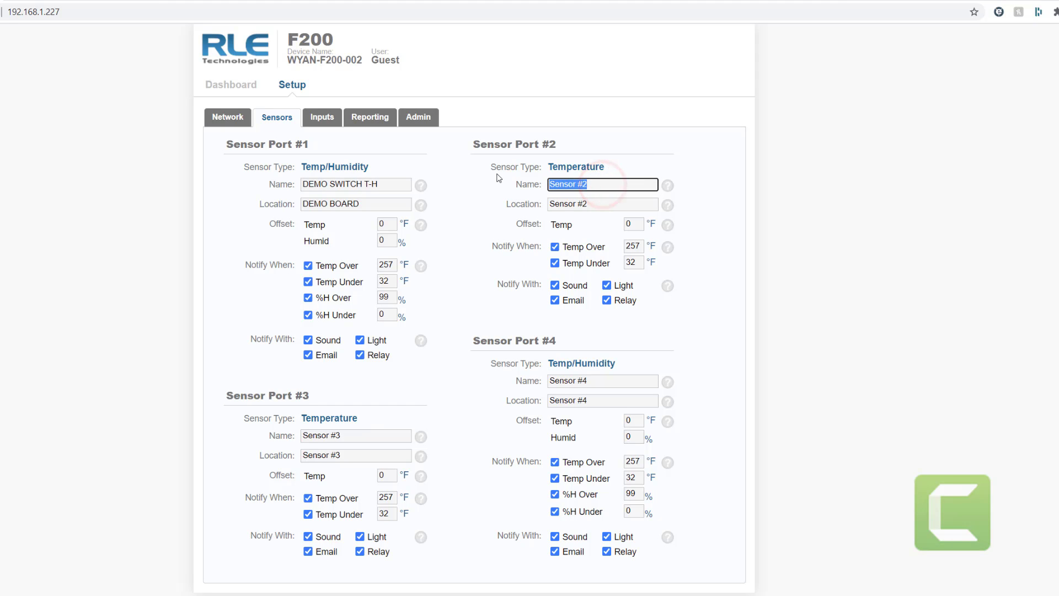
# - Give Sensor Port #2 the name 'POWER SUPPLY TEMP' and location 'DEMO BOARD', then save
pyautogui.press('capslock')
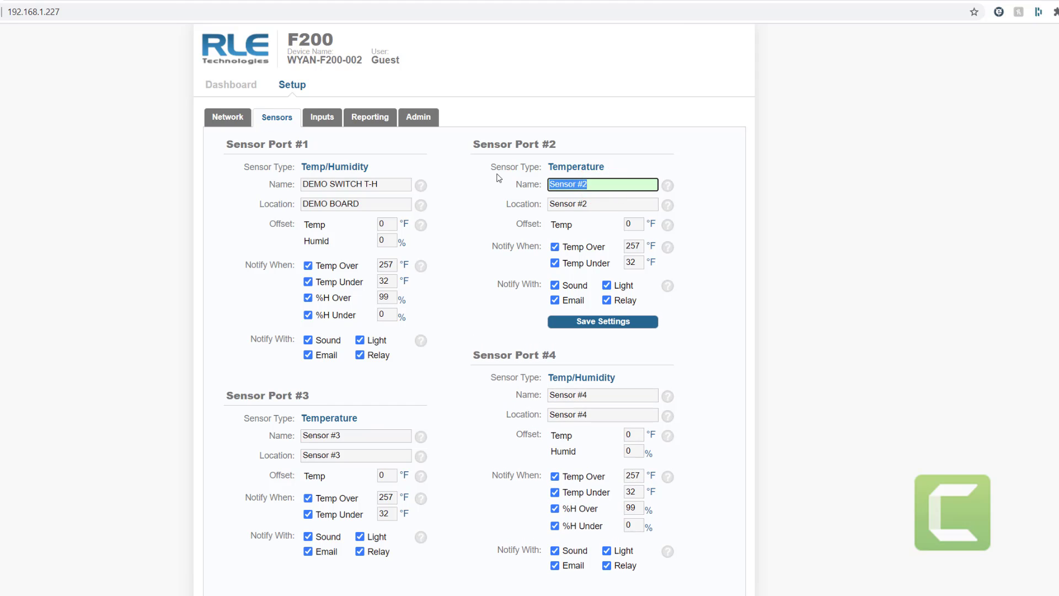
pyautogui.write('POWER SUPPLY TEMP')
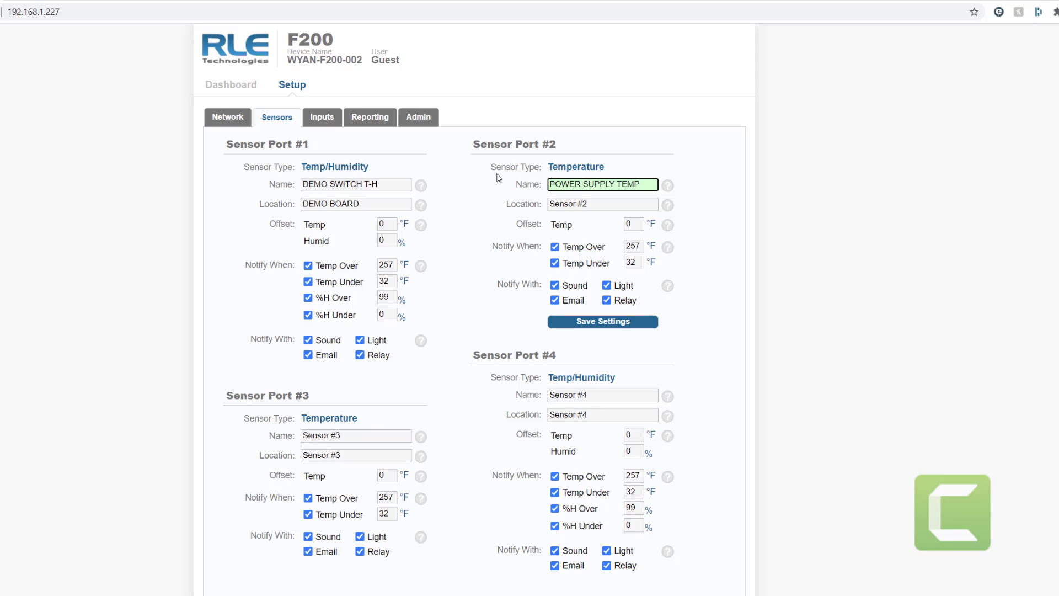
pyautogui.press('Tab')
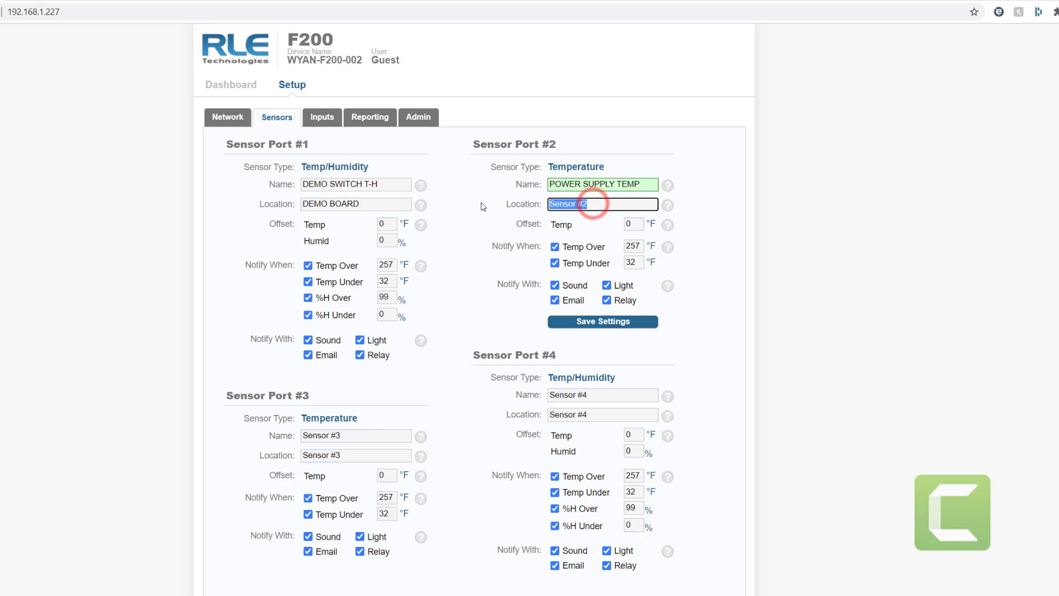
pyautogui.write('DEMO')
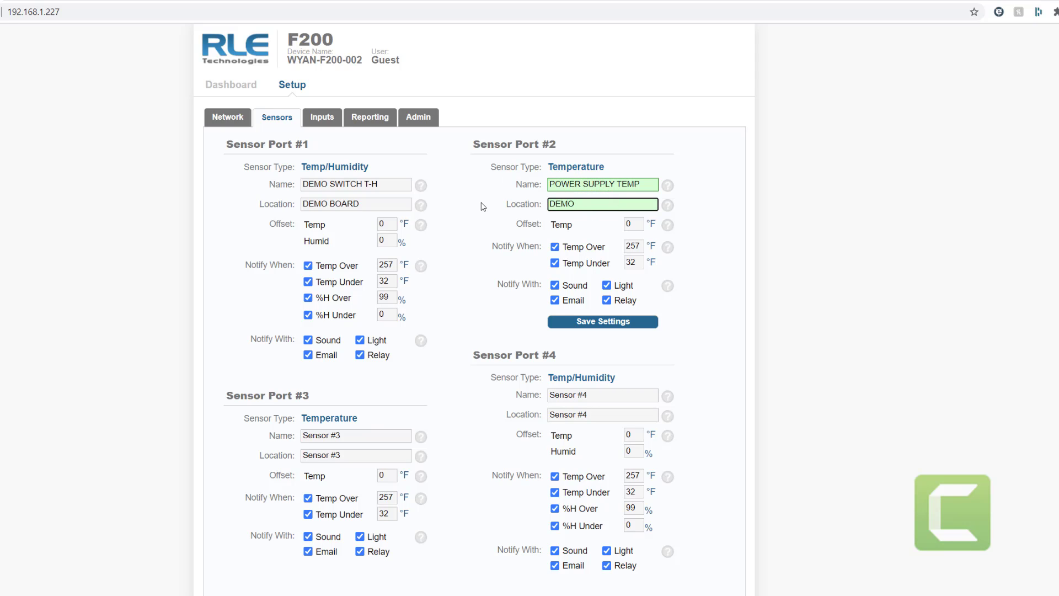
pyautogui.write(' BOARD')
pyautogui.click(600, 323)
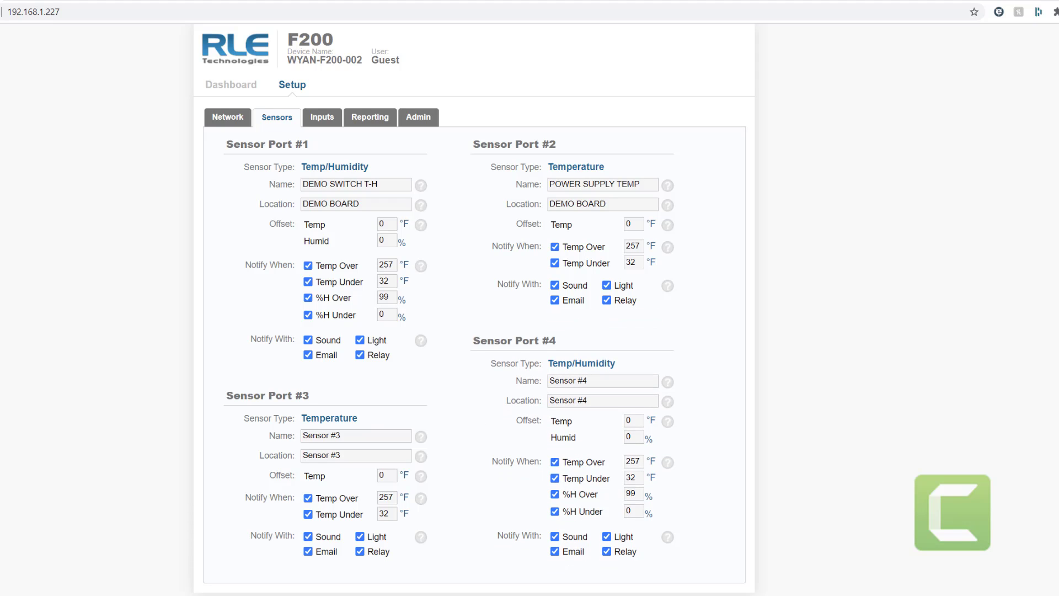
# - Name Sensor Port #3 'OFFICE TEMP' with location 'DEMO BOARD' and save
pyautogui.tripleClick(347, 436)
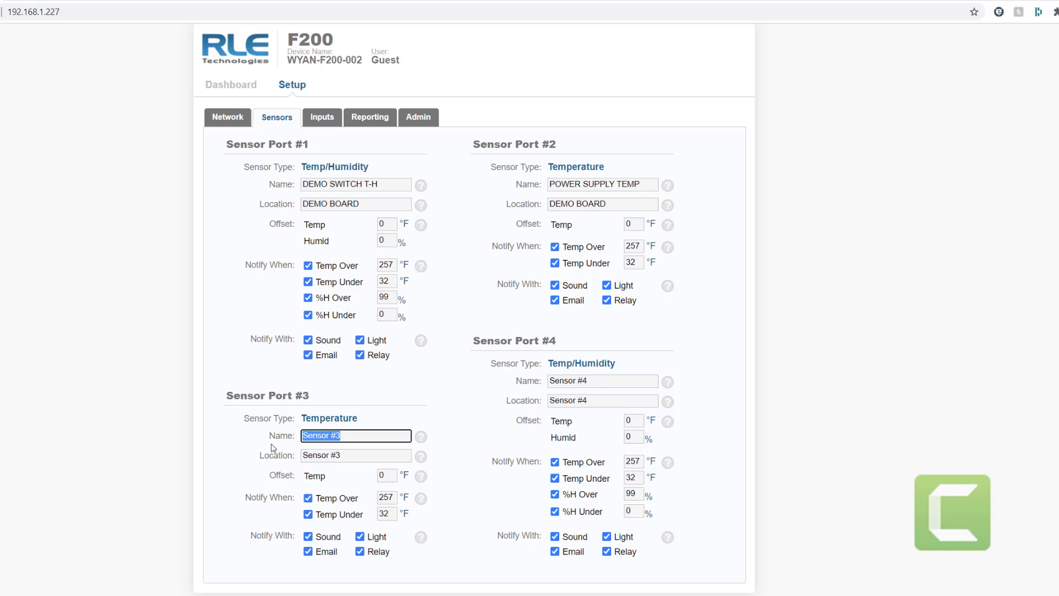
pyautogui.write('OFF')
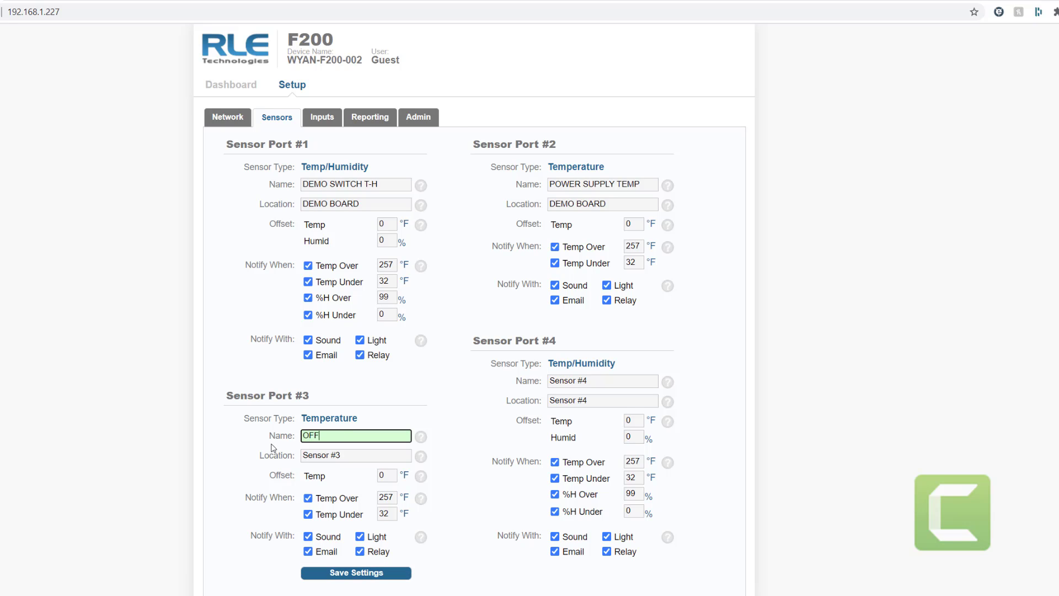
pyautogui.write('ICE TEMP')
pyautogui.press('Tab')
pyautogui.write('DEMO ')
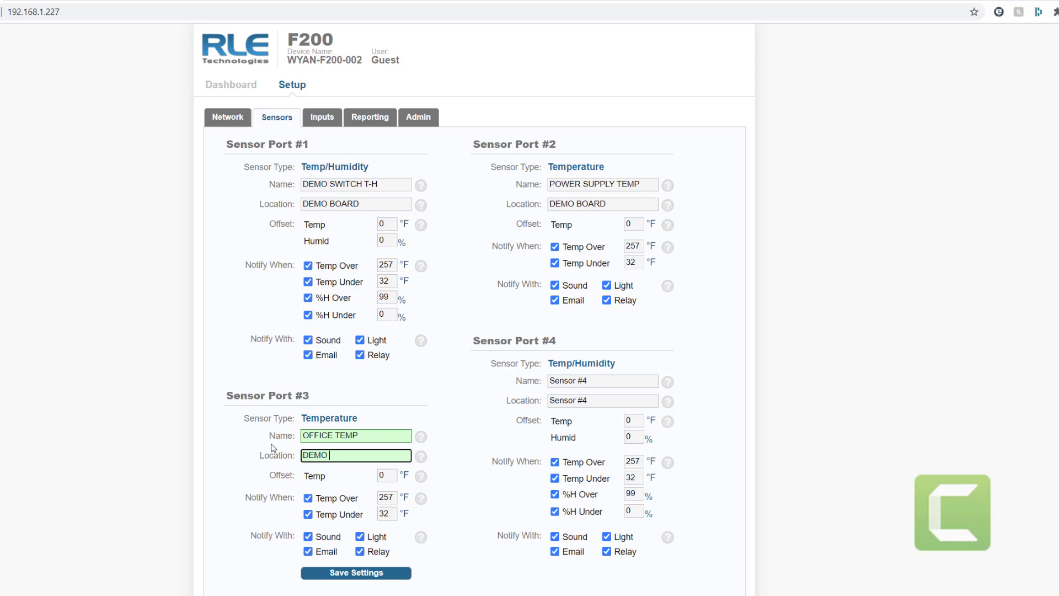
pyautogui.write('BOARD')
pyautogui.click(352, 575)
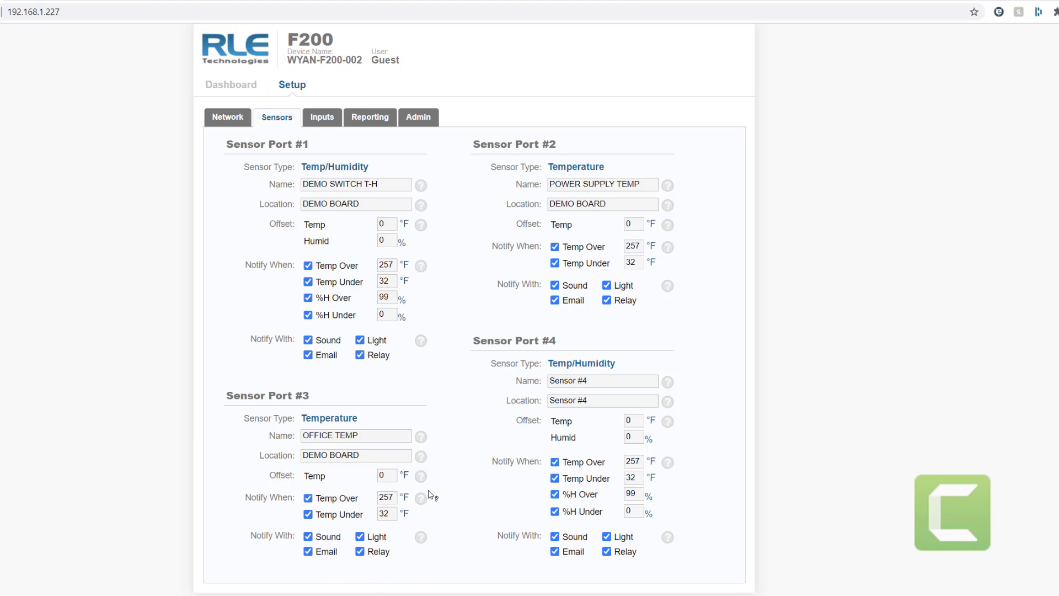
# - Name Sensor Port #4 'OUTDOOR T-H' with location 'OFFICE WINDOW' and save
pyautogui.tripleClick(599, 377)
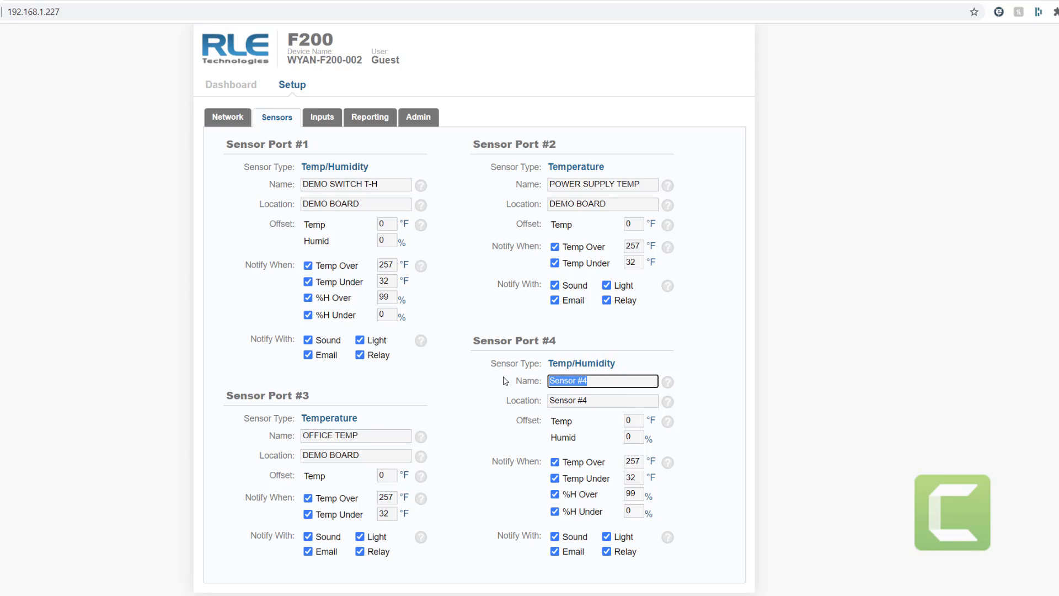
pyautogui.press('capslock')
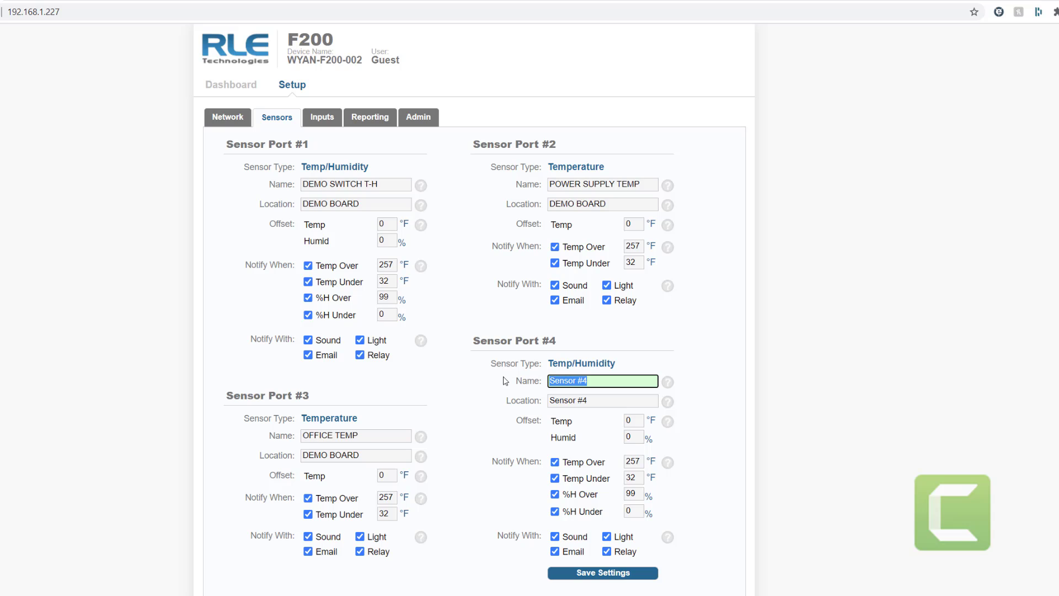
pyautogui.write('OUTDOOR T-H')
pyautogui.press('Tab')
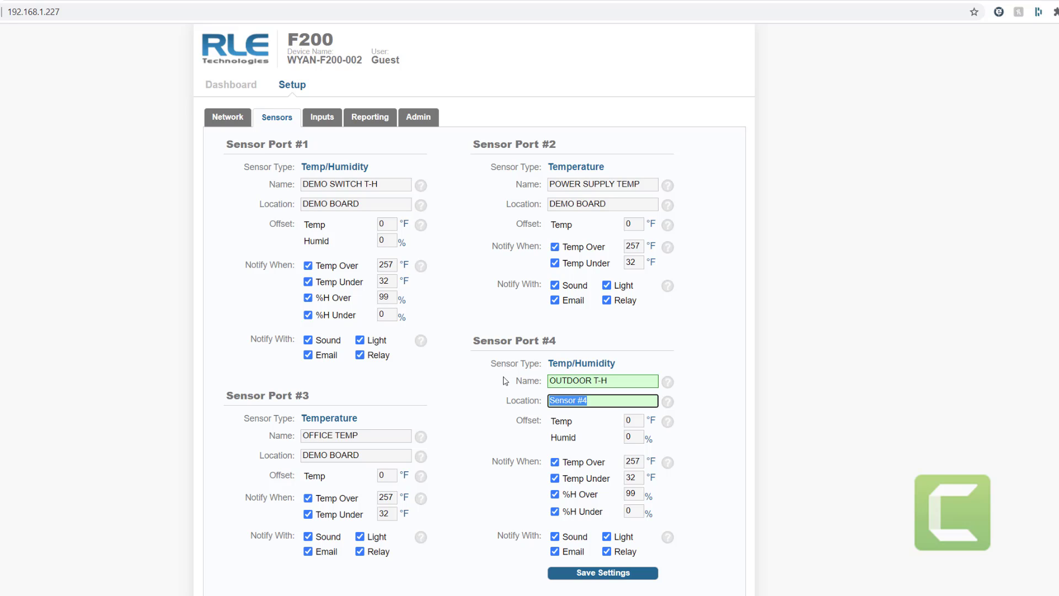
pyautogui.write('OFFICE WINDOW')
pyautogui.click(597, 572)
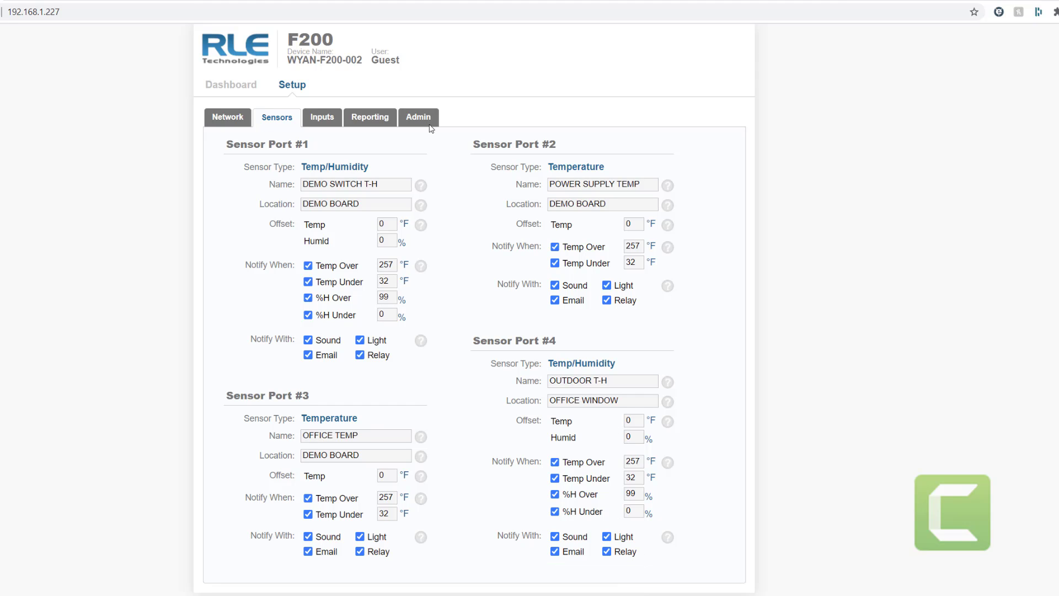
# - On the Inputs tab, set Leak Detection to Enabled with 2 - Medium Sensitivity and save
pyautogui.click(329, 118)
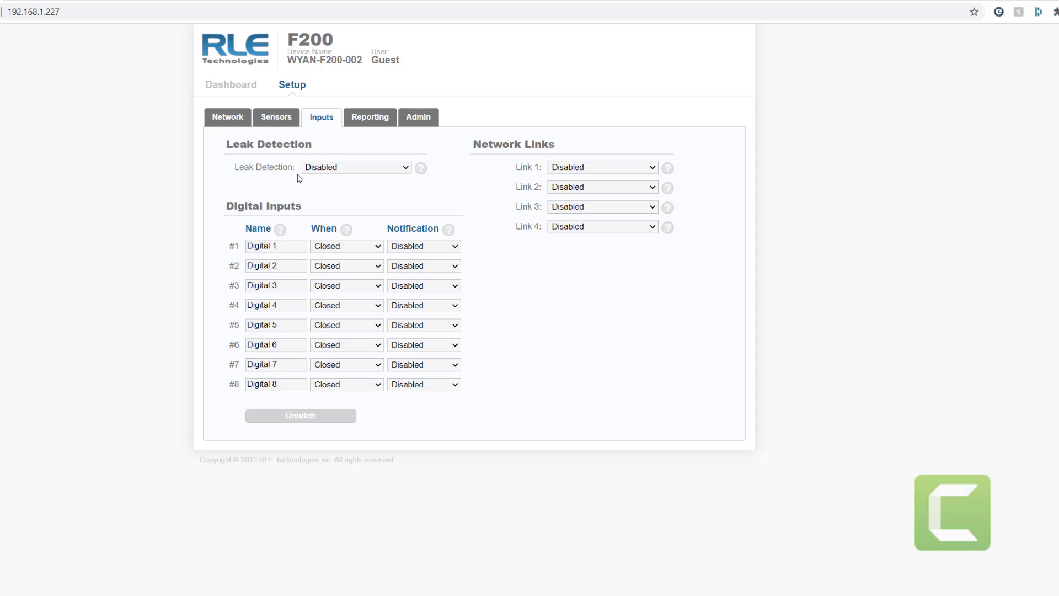
pyautogui.click(407, 168)
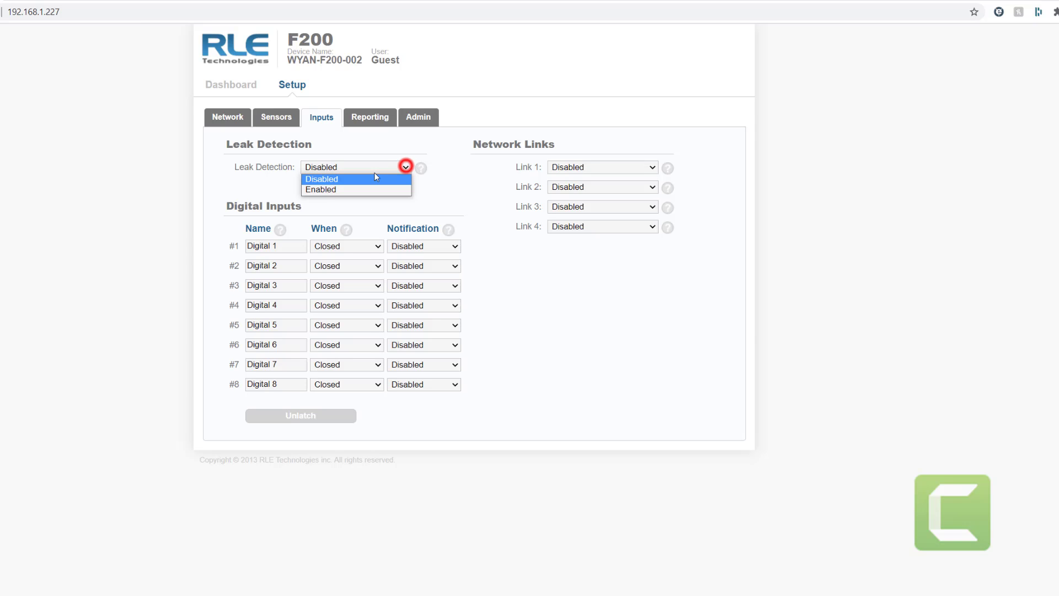
pyautogui.click(331, 186)
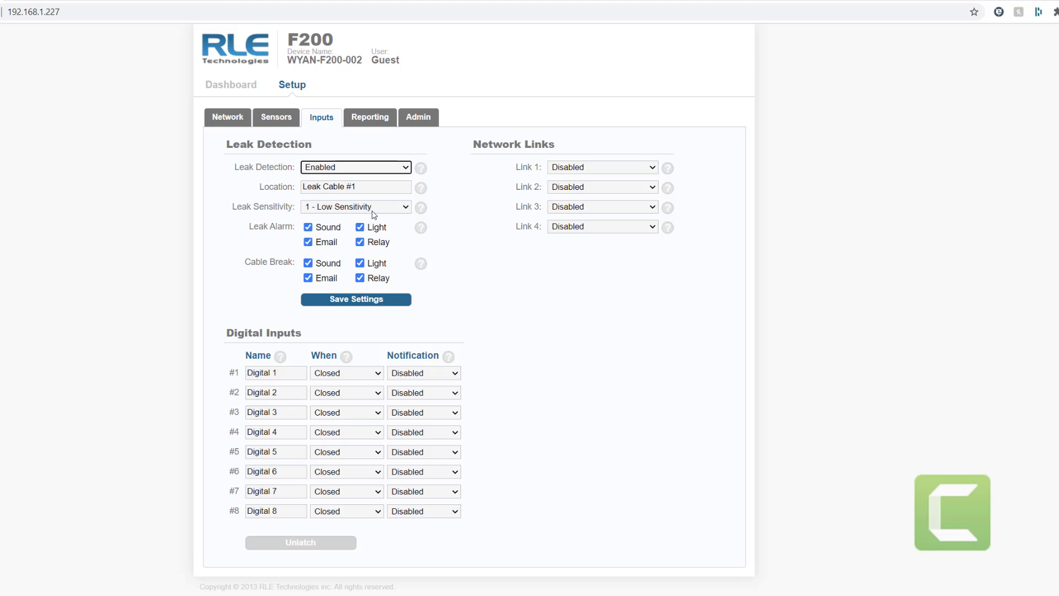
pyautogui.click(406, 206)
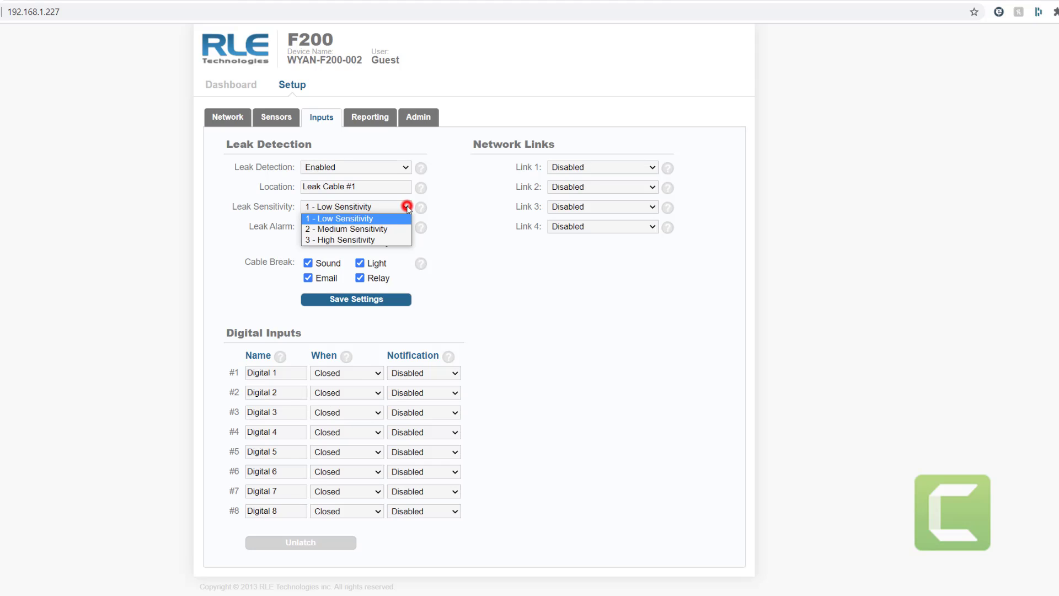
pyautogui.click(379, 229)
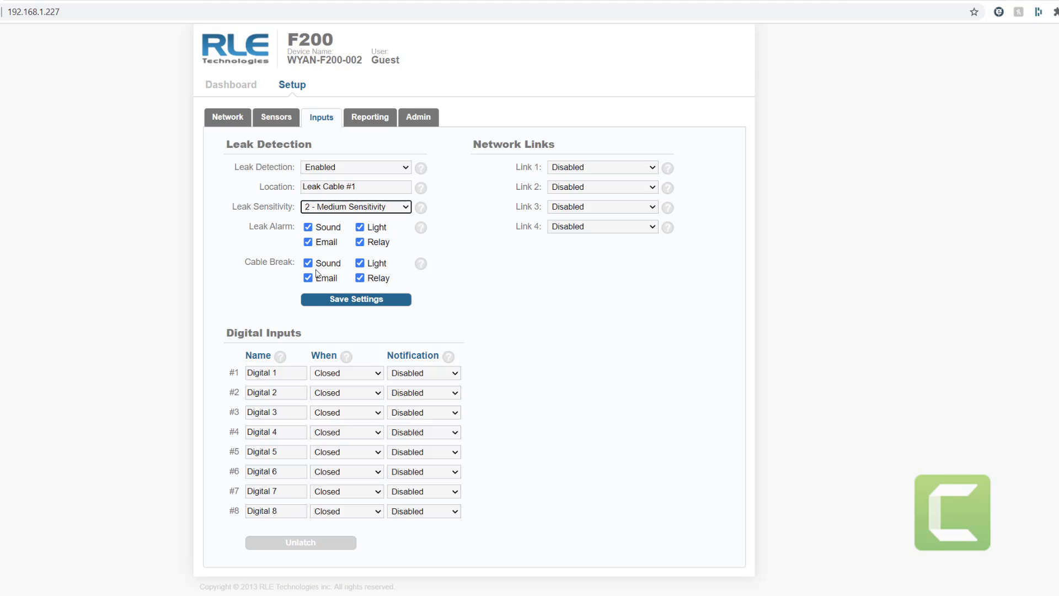
pyautogui.click(354, 299)
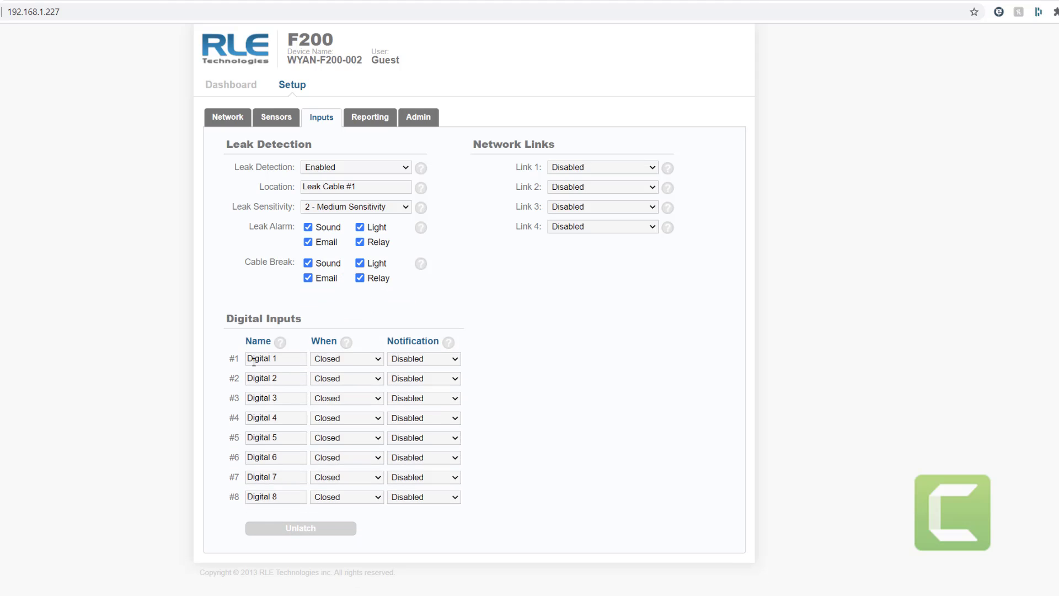
# - Change the When setting to Open for Digital inputs #1, #3, #5 and #7
pyautogui.click(291, 359)
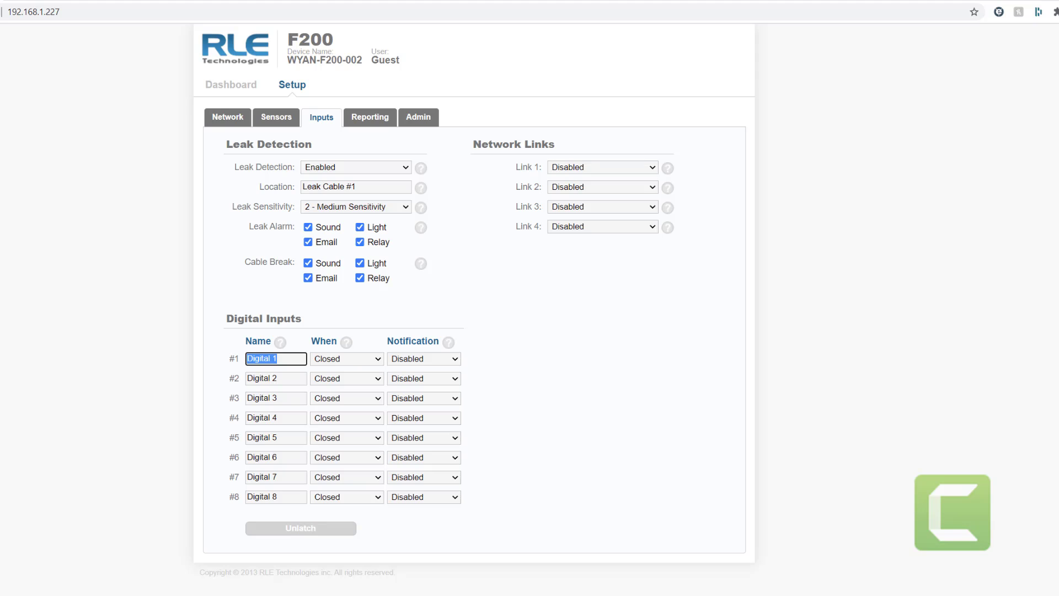
pyautogui.click(351, 359)
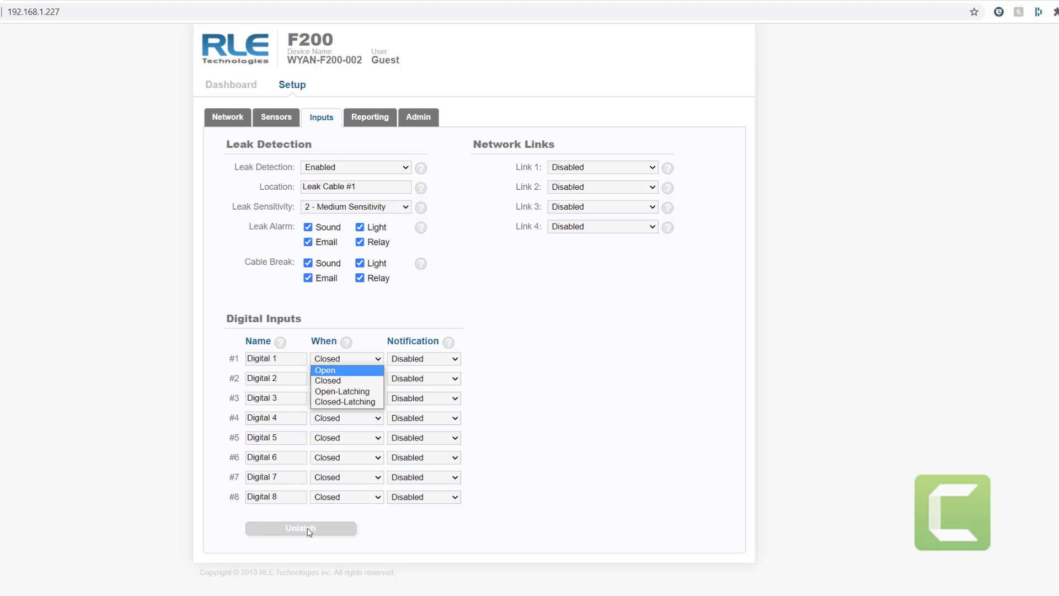
pyautogui.click(339, 372)
pyautogui.click(337, 398)
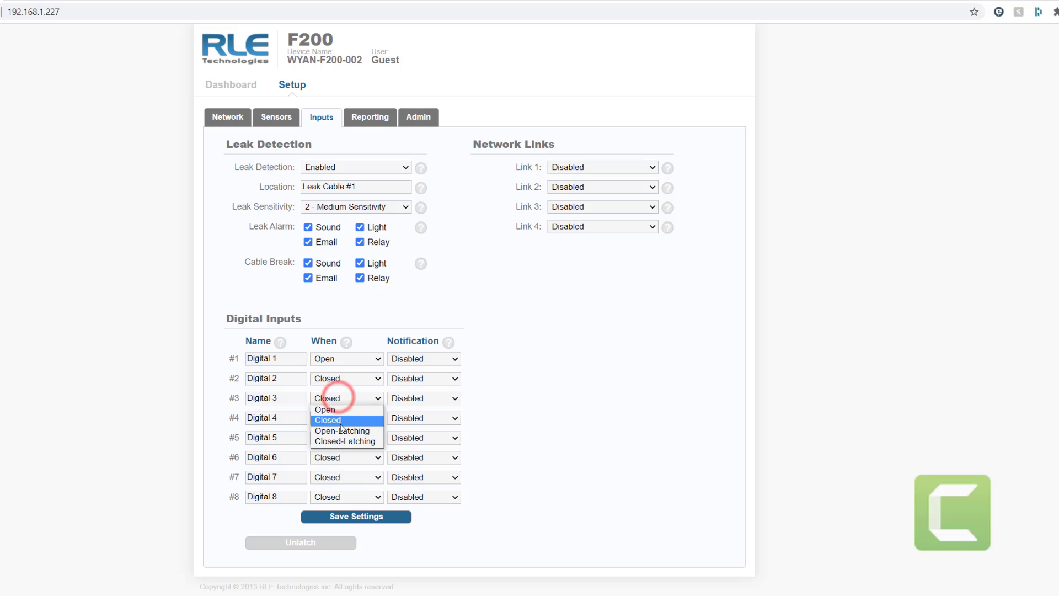
pyautogui.click(336, 409)
pyautogui.click(342, 437)
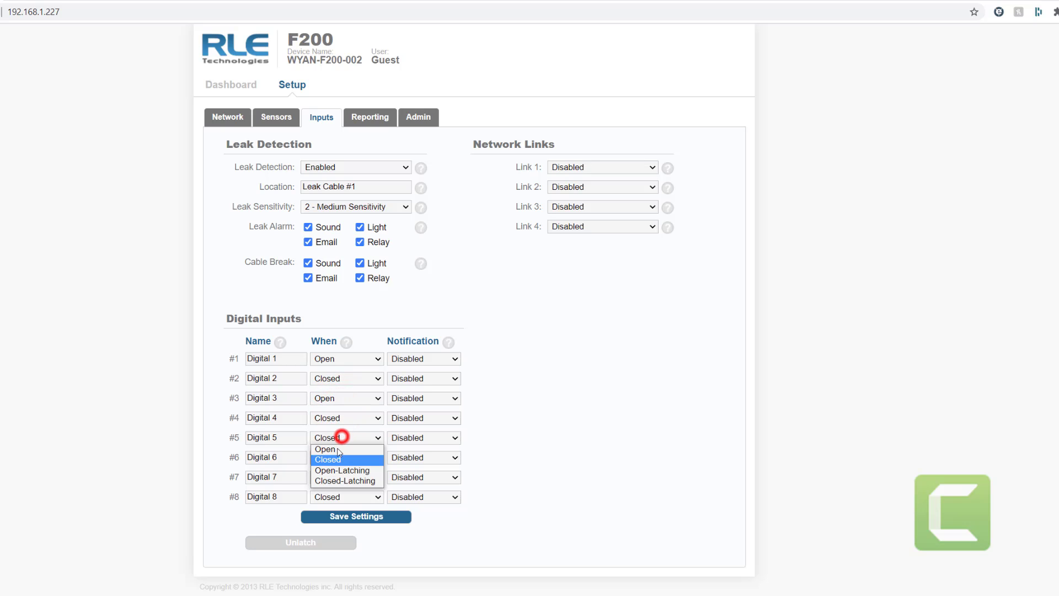
pyautogui.click(338, 449)
pyautogui.click(340, 473)
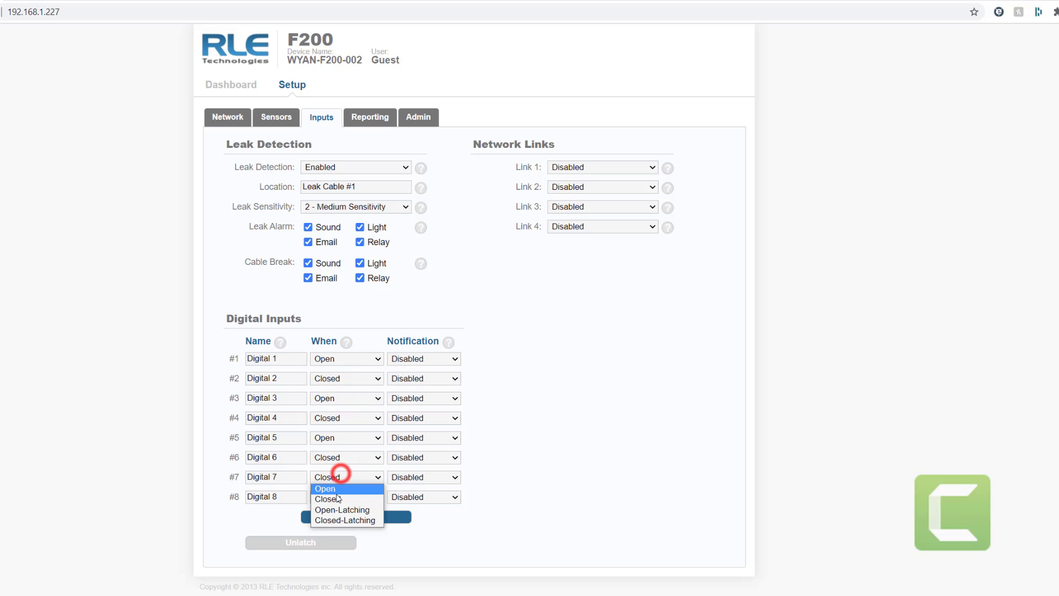
pyautogui.click(325, 488)
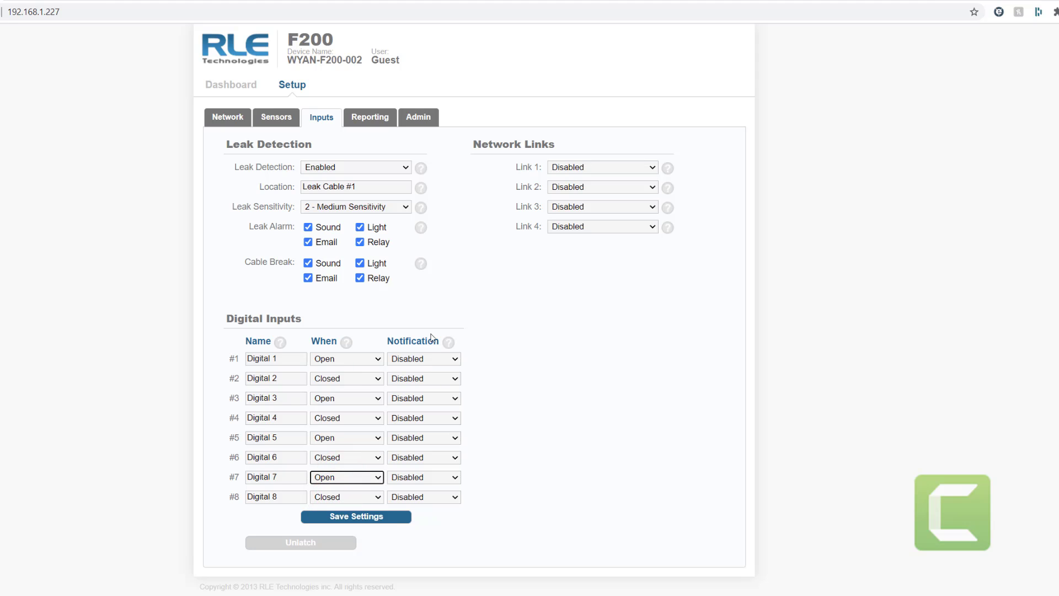
# - Set the Notification for Digital inputs 1 through 4 to All Notifications
pyautogui.click(454, 360)
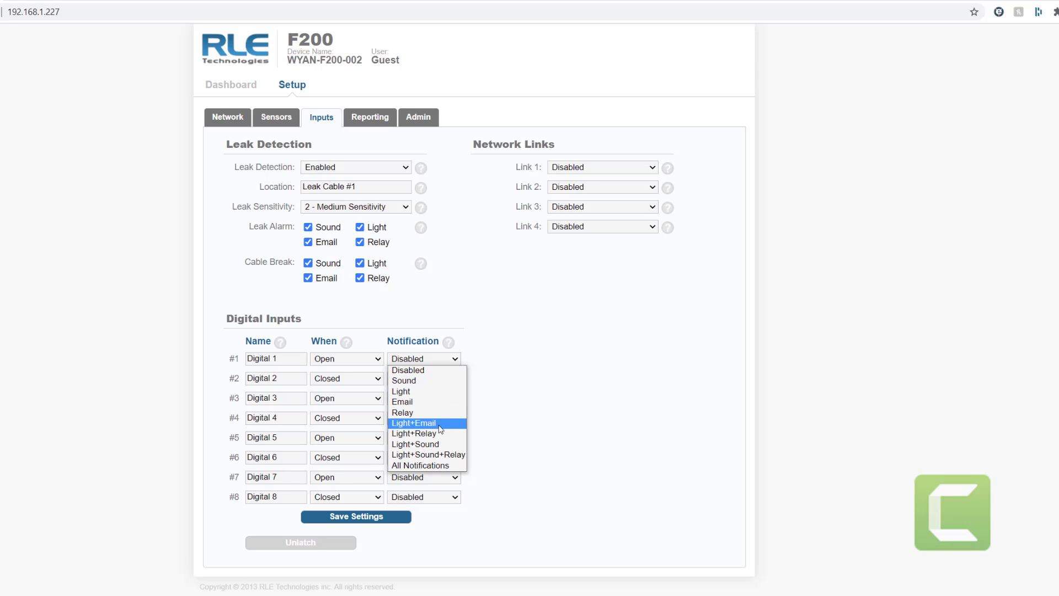
pyautogui.click(430, 465)
pyautogui.click(425, 378)
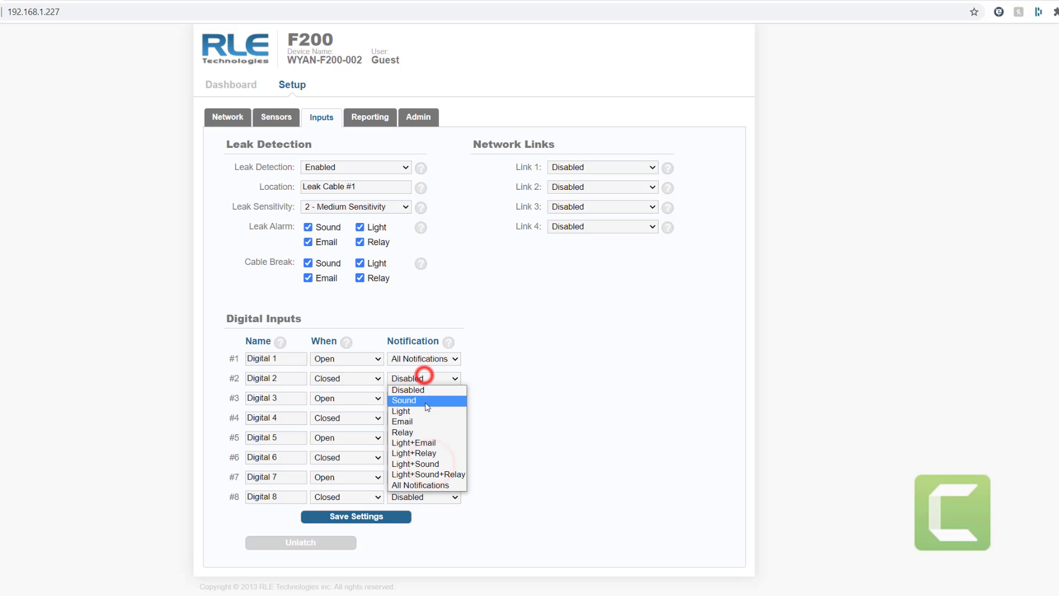
pyautogui.click(418, 483)
pyautogui.click(421, 398)
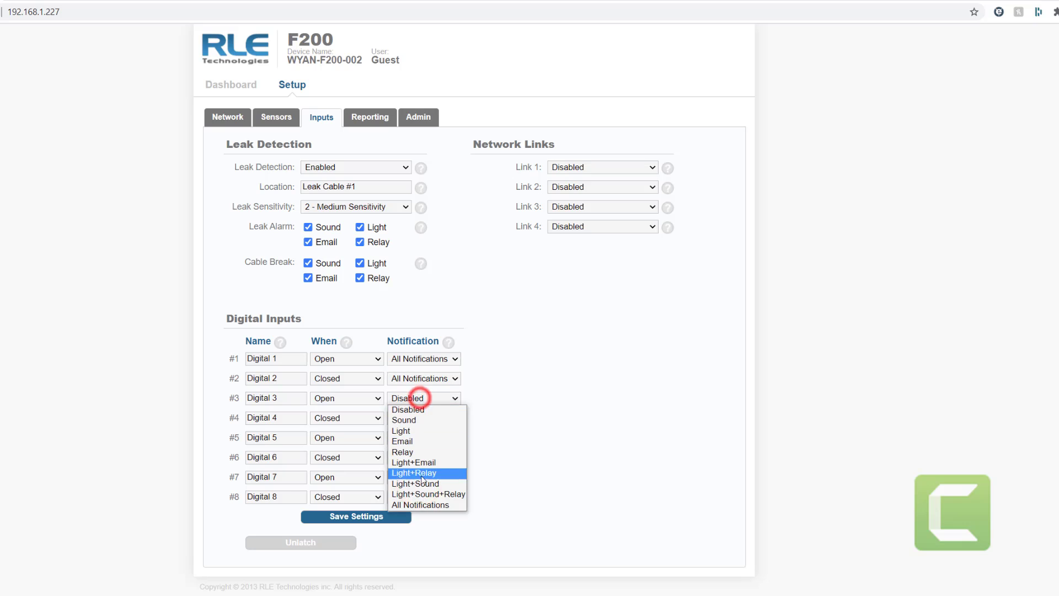
pyautogui.click(419, 504)
pyautogui.click(423, 418)
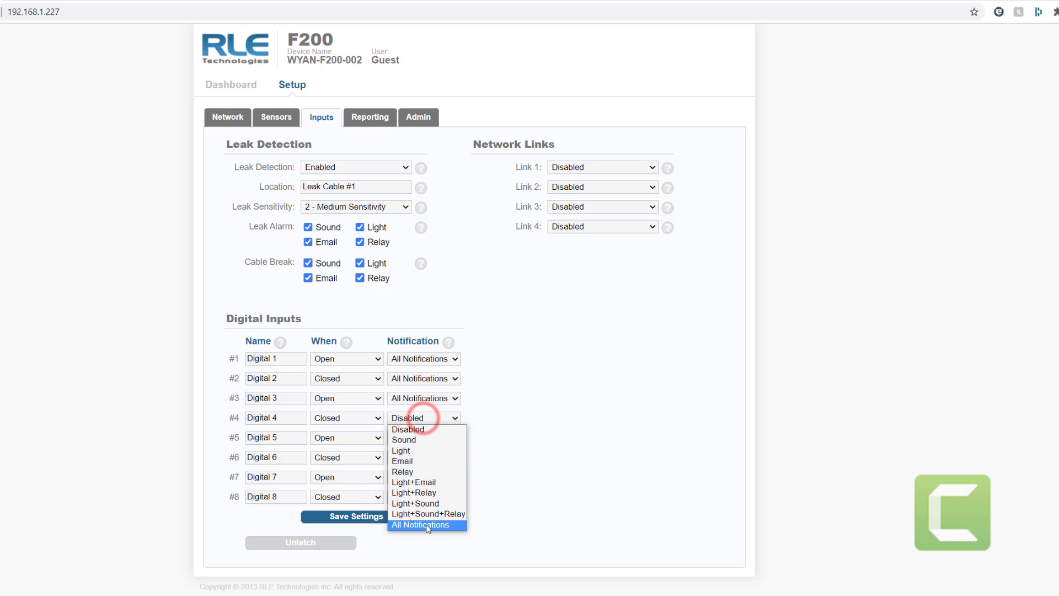
pyautogui.click(425, 523)
# - Set Digital inputs 5 through 8 to All Notifications and save the digital input settings
pyautogui.click(423, 437)
pyautogui.click(423, 545)
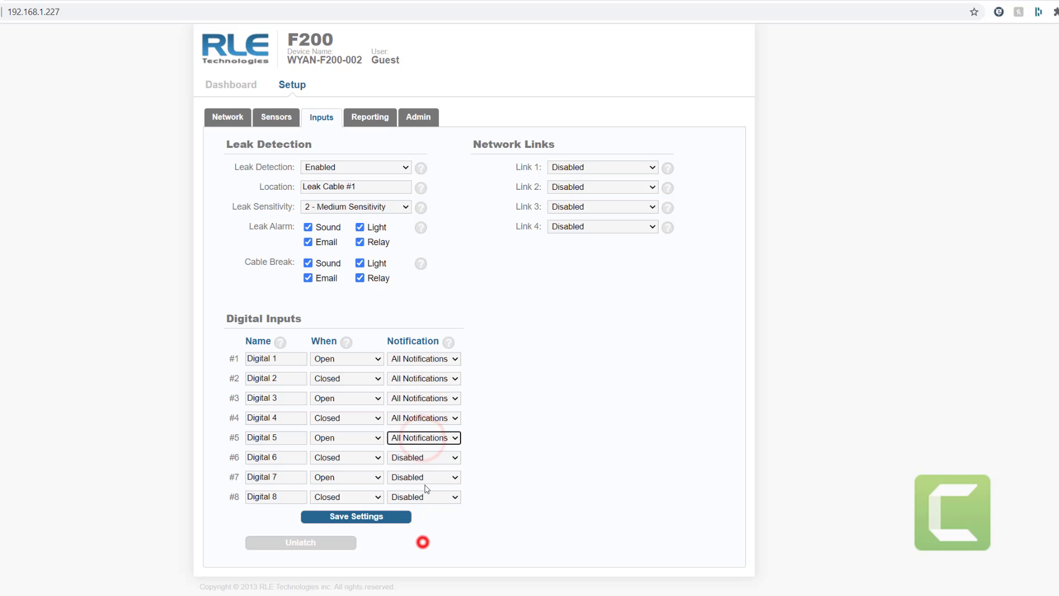
pyautogui.click(423, 458)
pyautogui.click(420, 564)
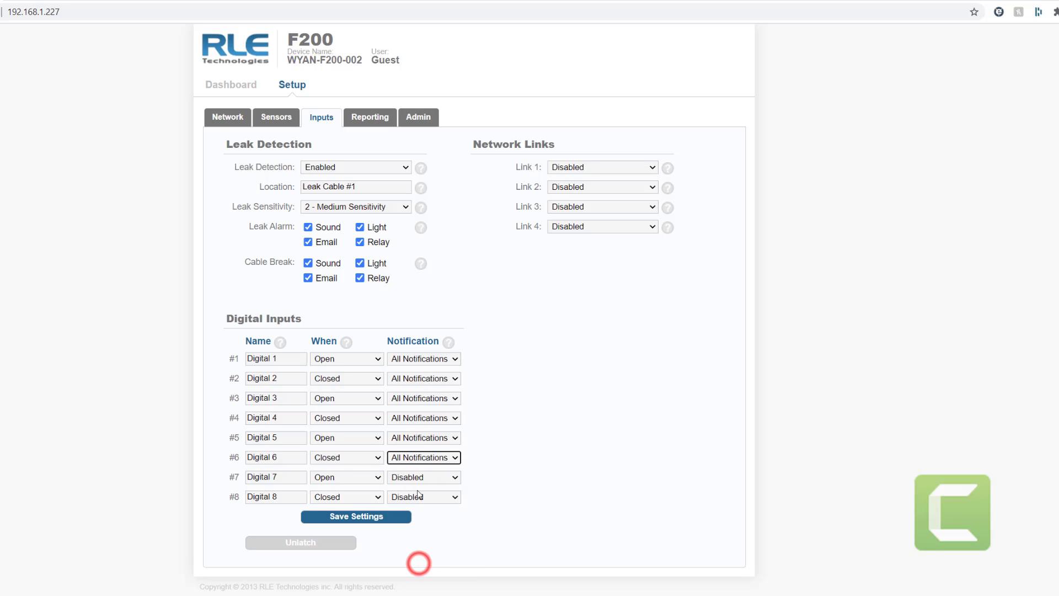
pyautogui.click(423, 478)
pyautogui.click(424, 583)
pyautogui.click(423, 497)
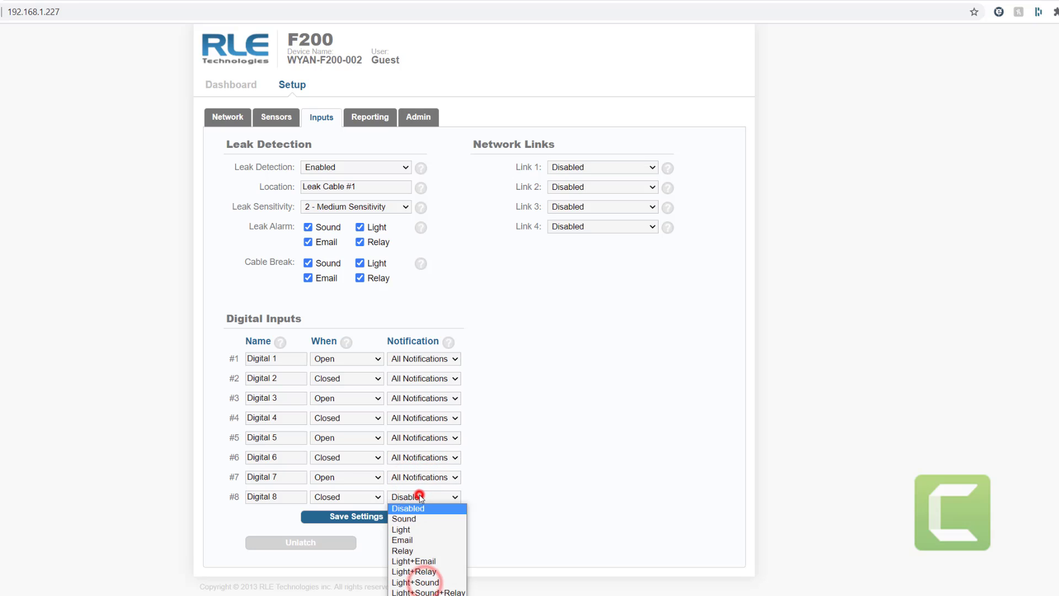
pyautogui.click(430, 591)
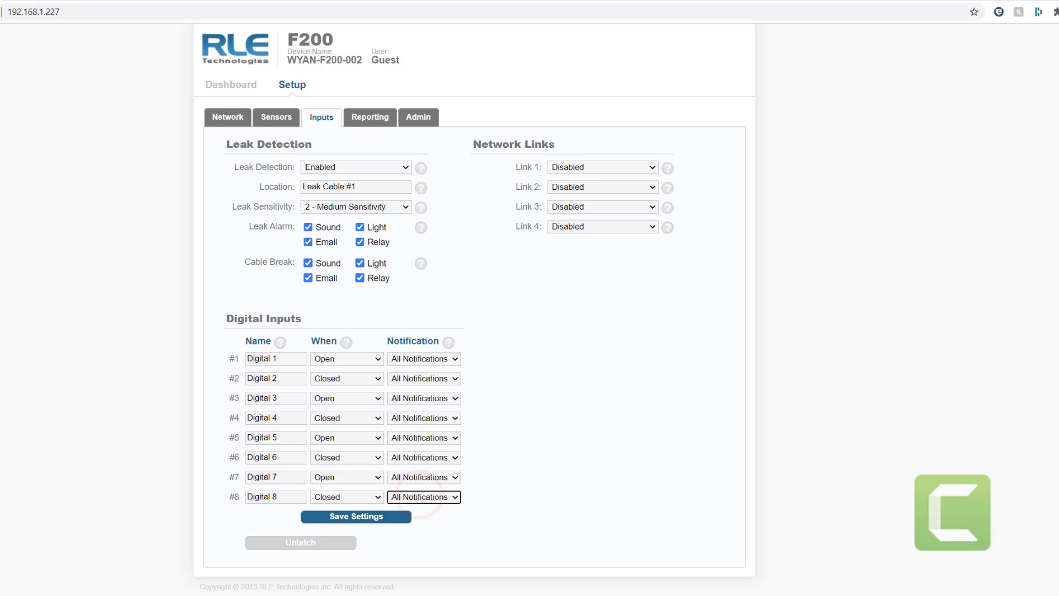
pyautogui.click(370, 519)
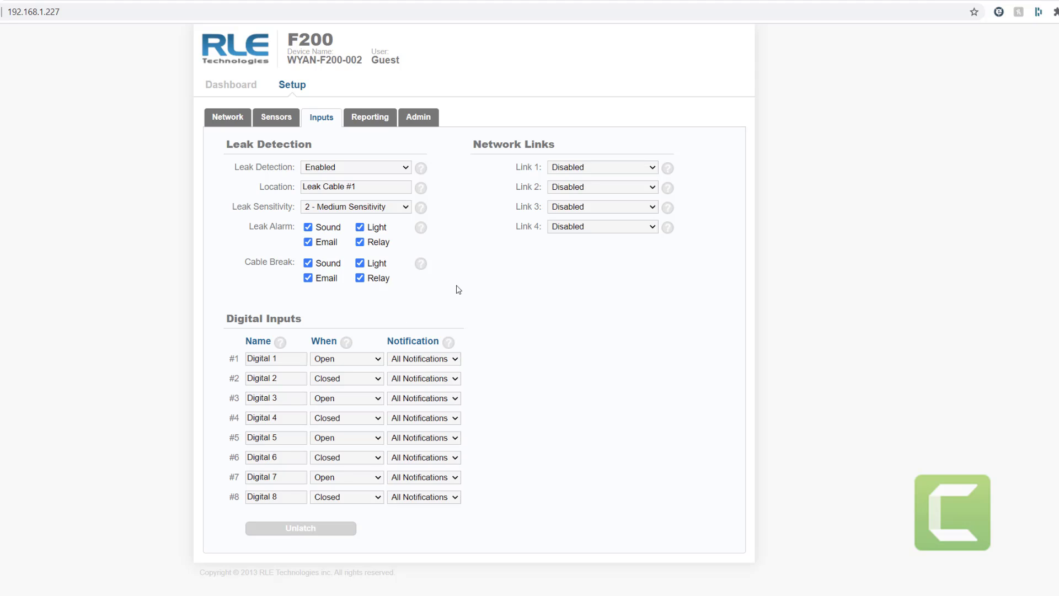
pyautogui.click(653, 167)
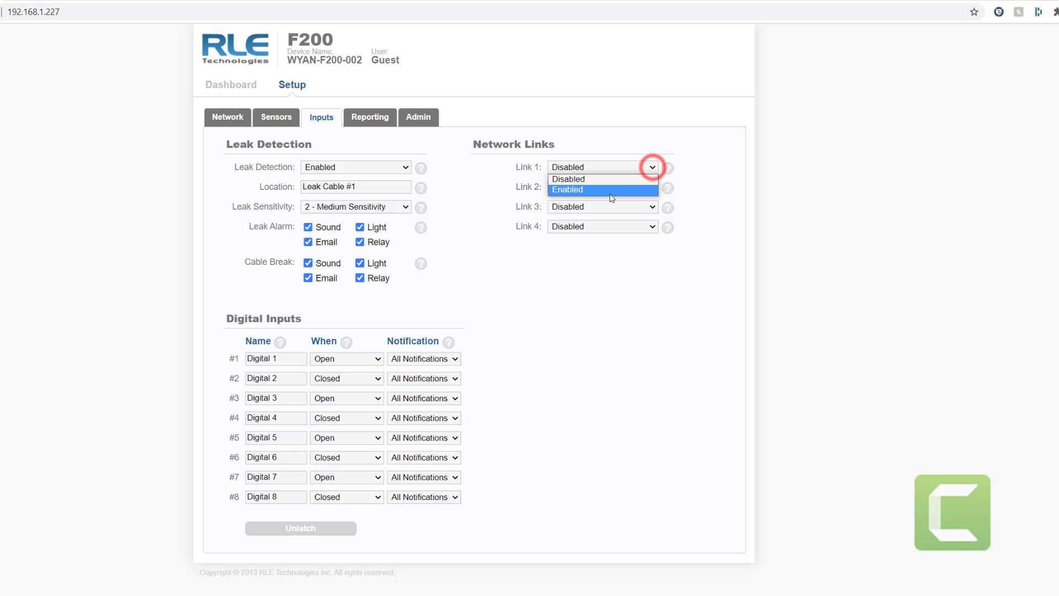
pyautogui.click(608, 195)
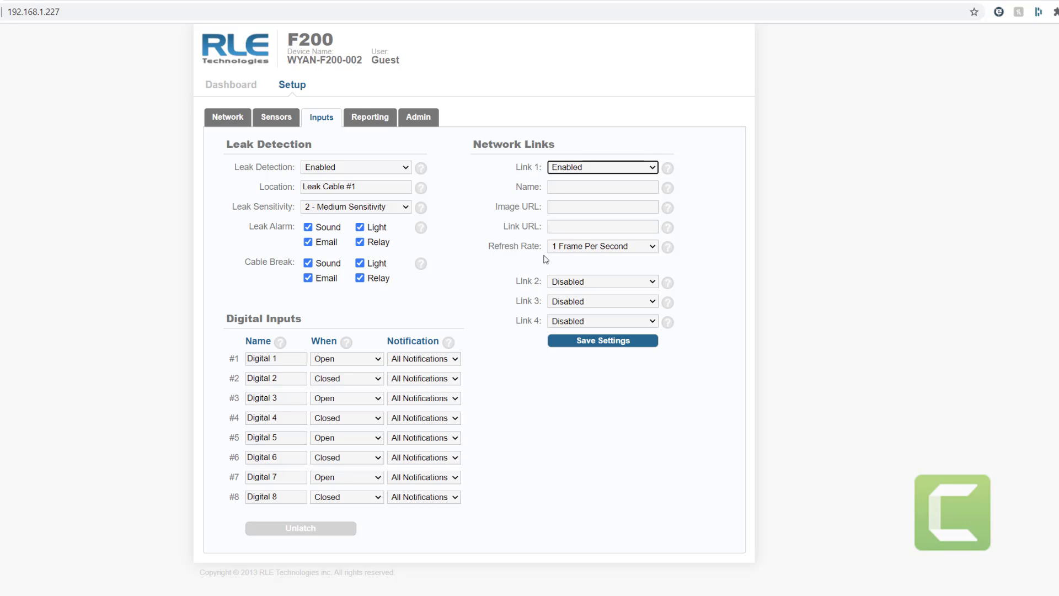
pyautogui.click(656, 251)
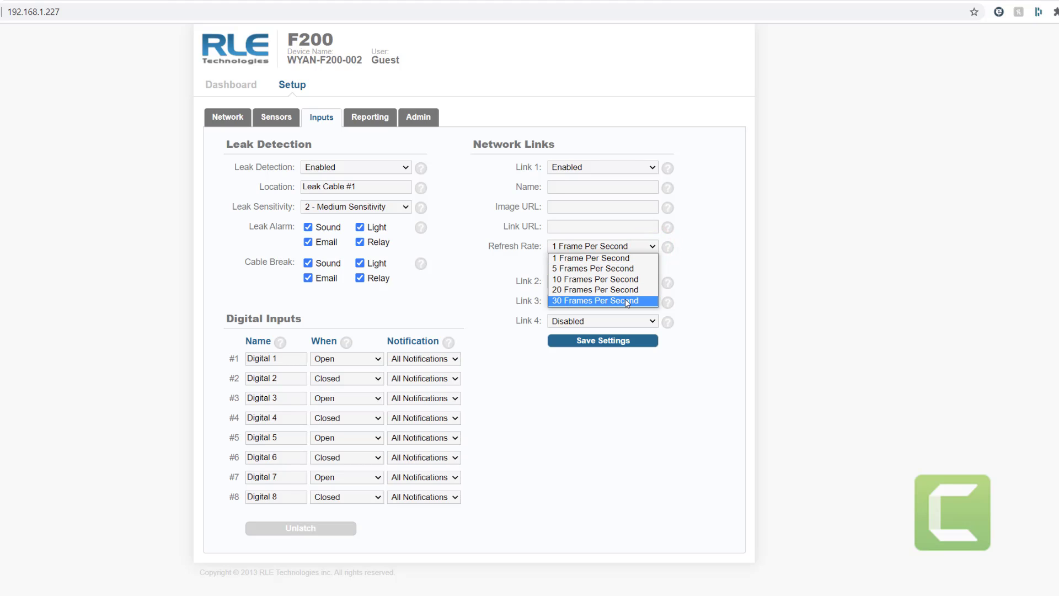
pyautogui.click(705, 179)
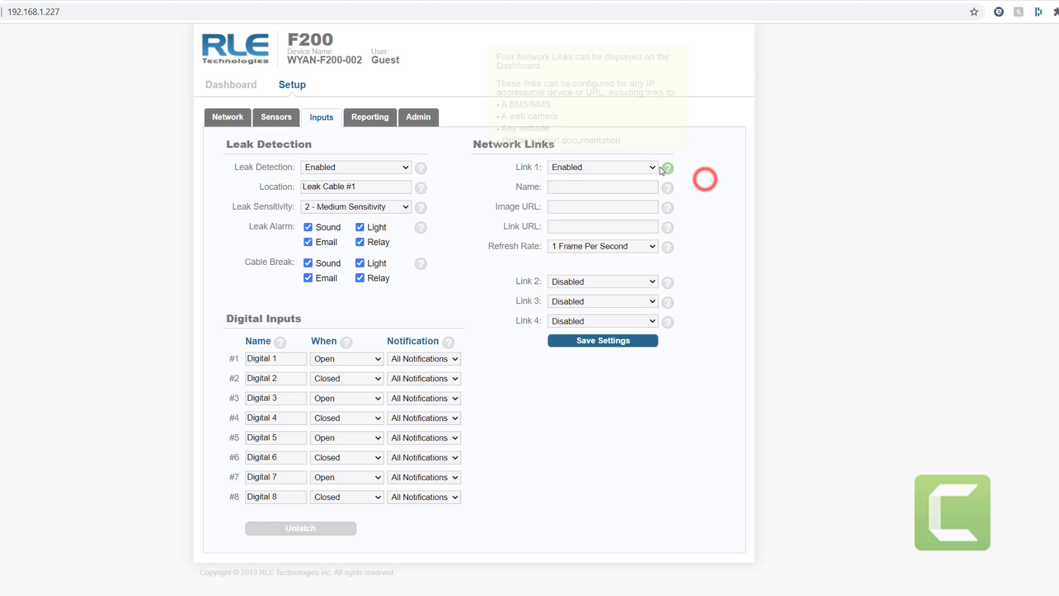
pyautogui.click(656, 166)
pyautogui.click(627, 179)
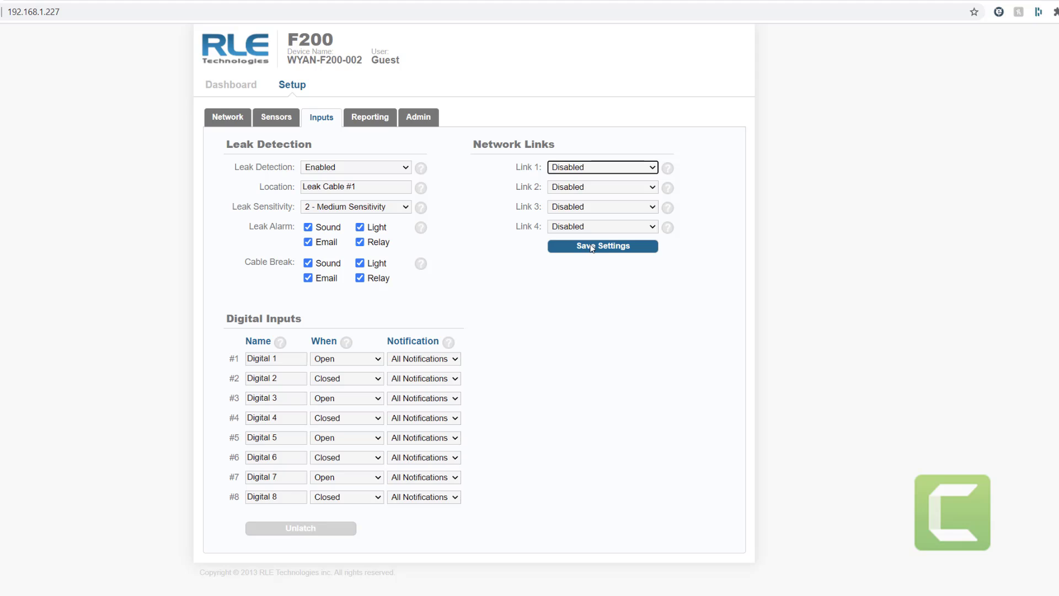
pyautogui.click(591, 247)
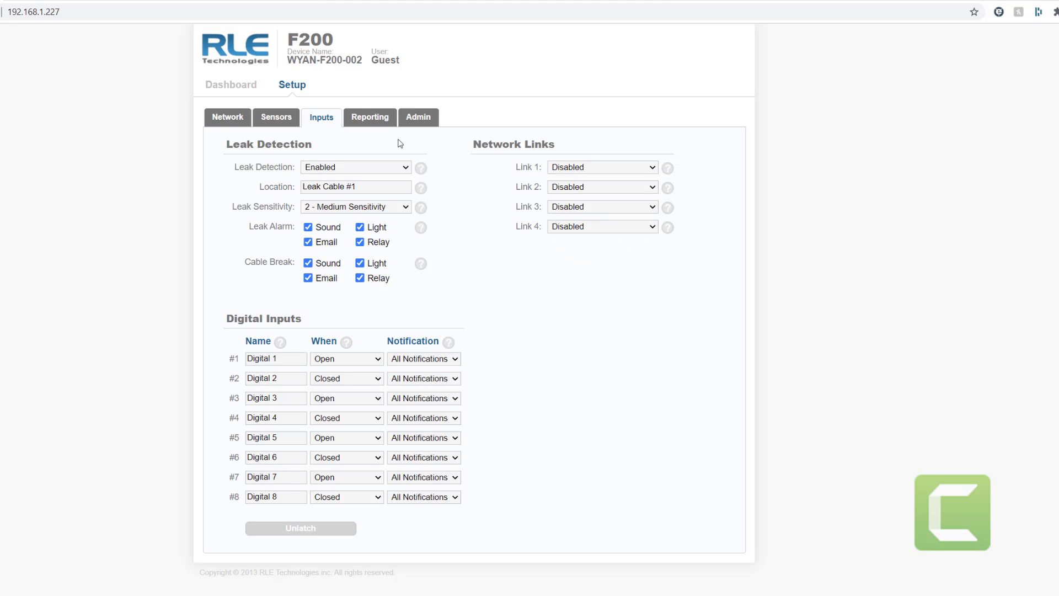
# - On the Reporting tab, enable Email Notifications and enter the recipient's e-mail address
pyautogui.click(371, 117)
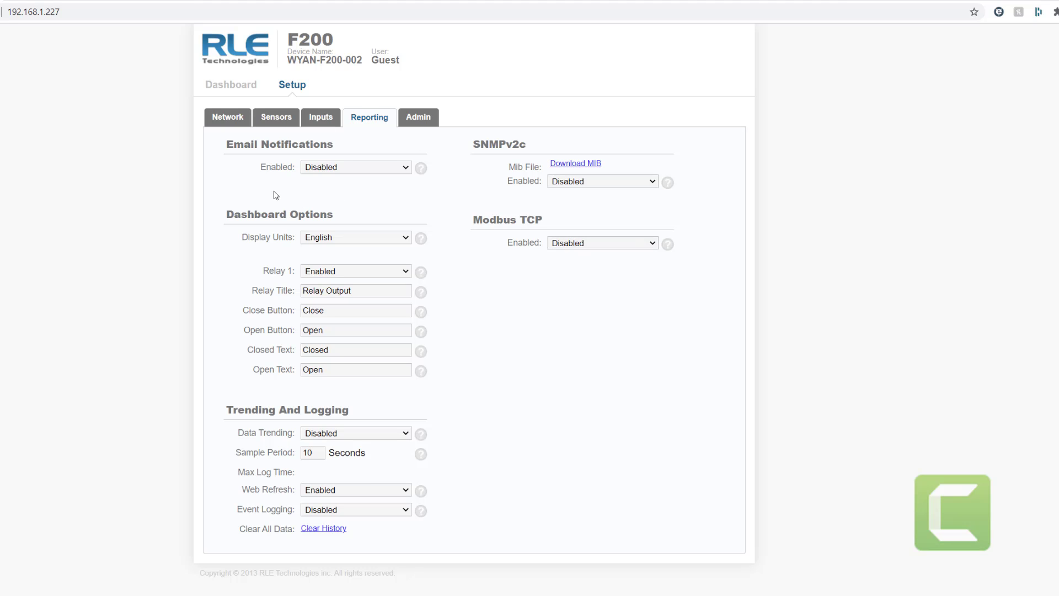
pyautogui.click(405, 168)
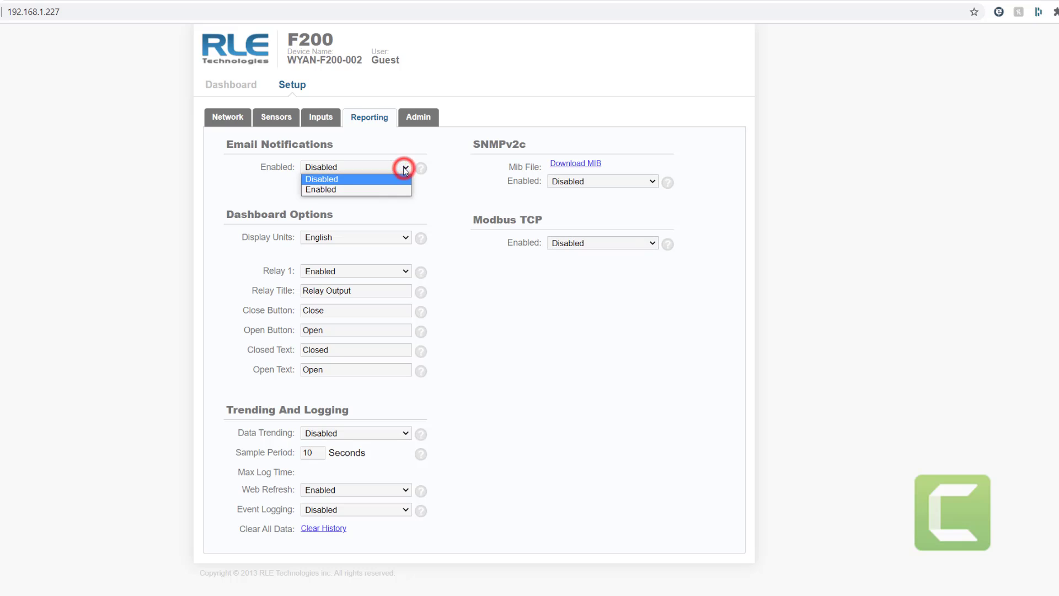
pyautogui.click(386, 191)
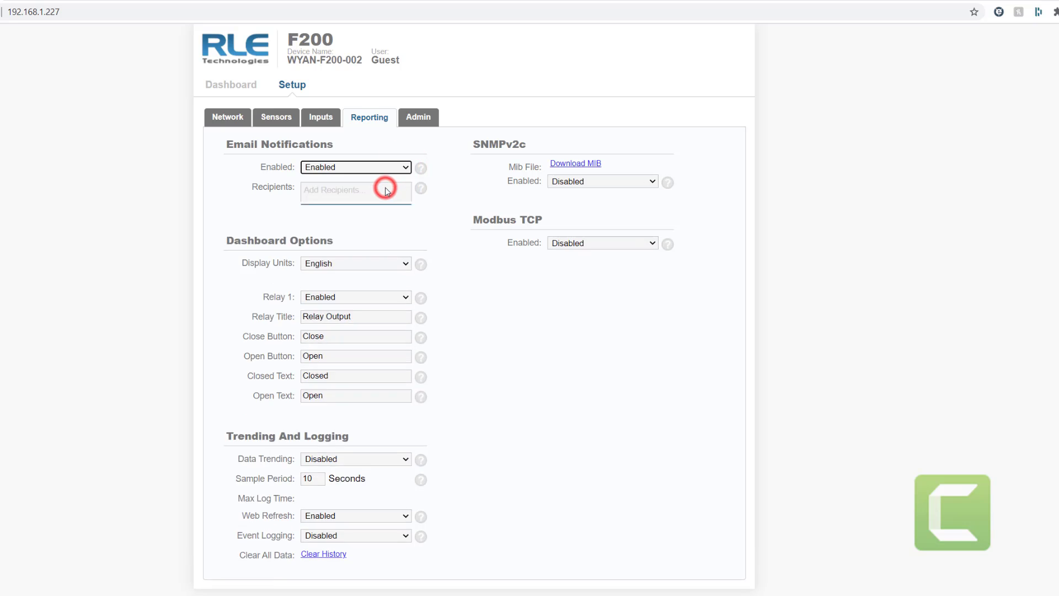
pyautogui.click(331, 191)
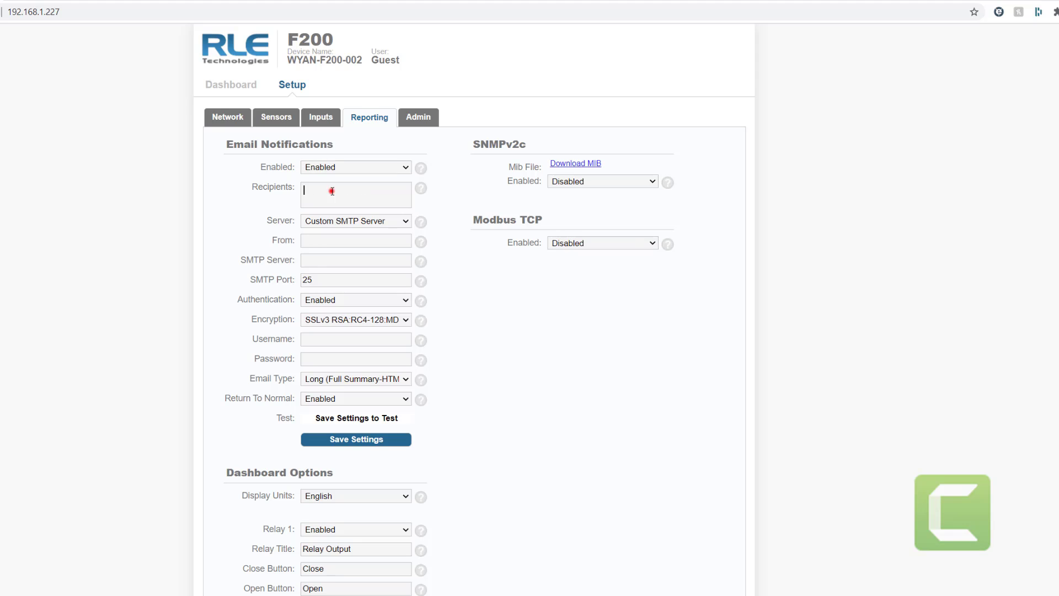
pyautogui.click(376, 225)
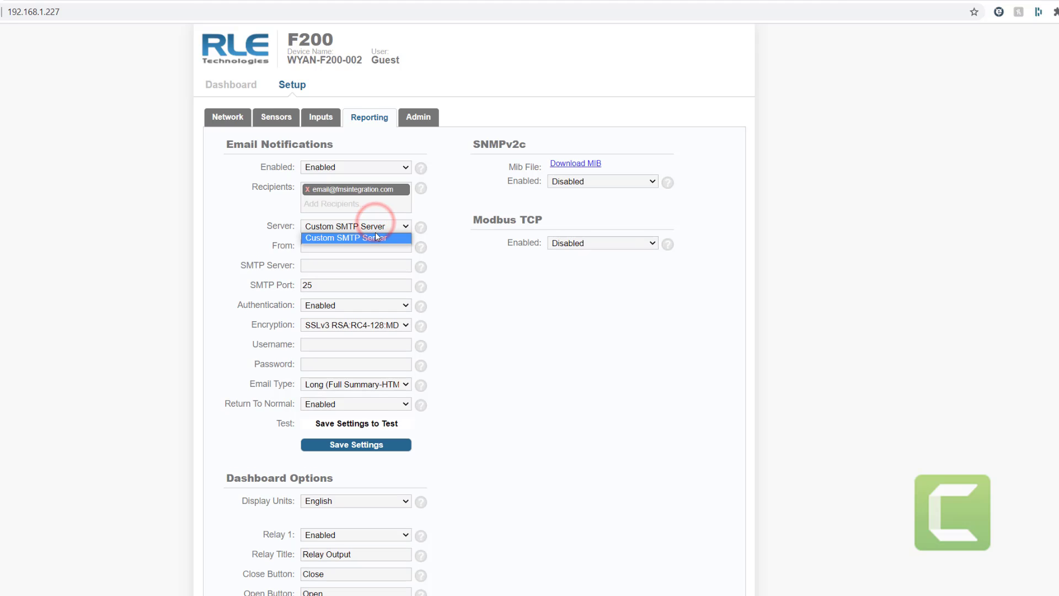
# - Keep Custom SMTP Server, enter the sender e-mail address, and set SMTP Server to 192.168.1.29
pyautogui.click(472, 279)
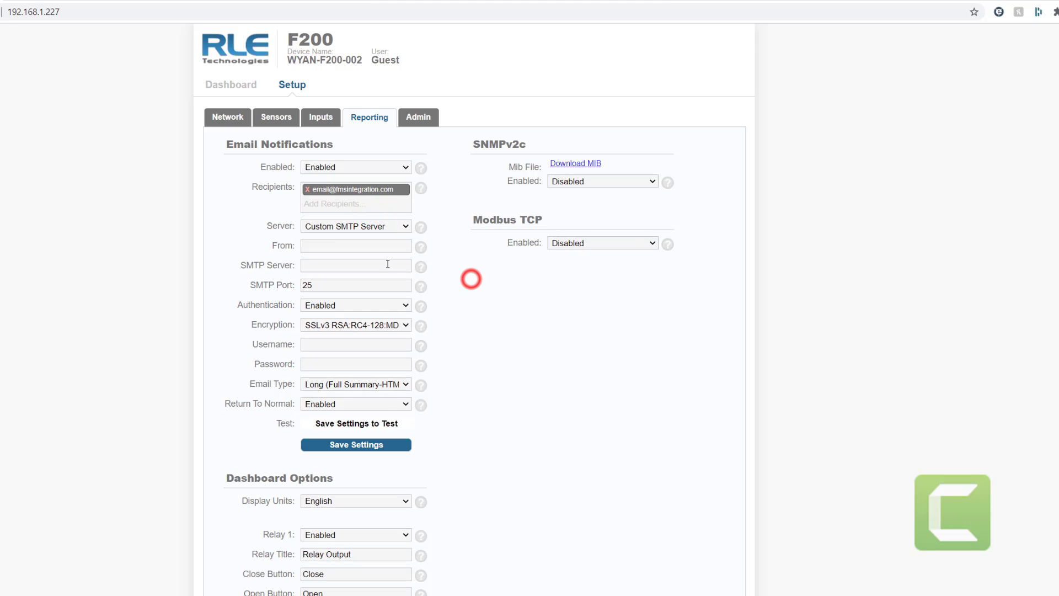
pyautogui.click(324, 247)
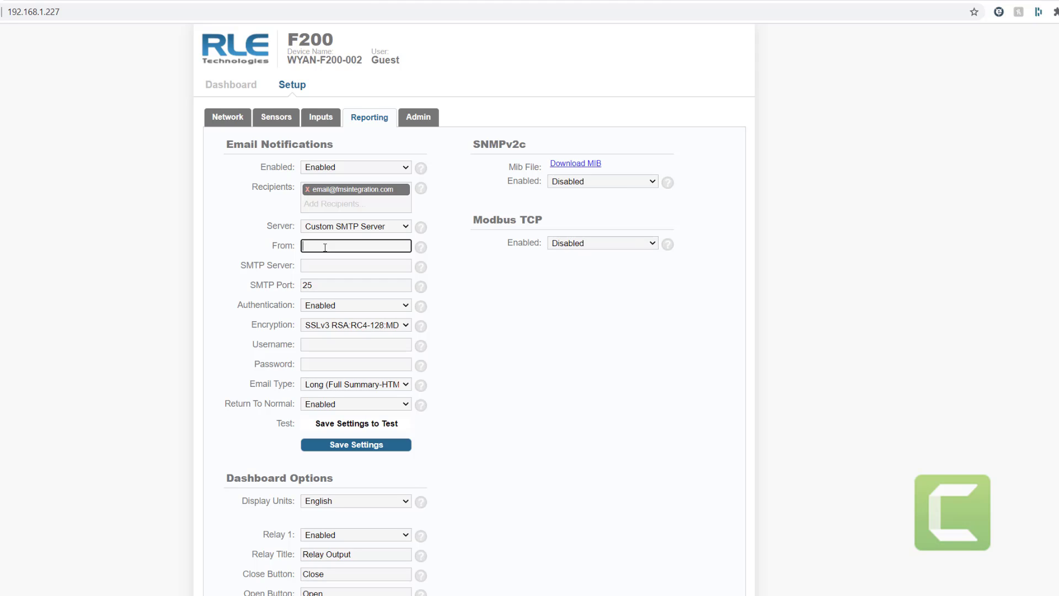
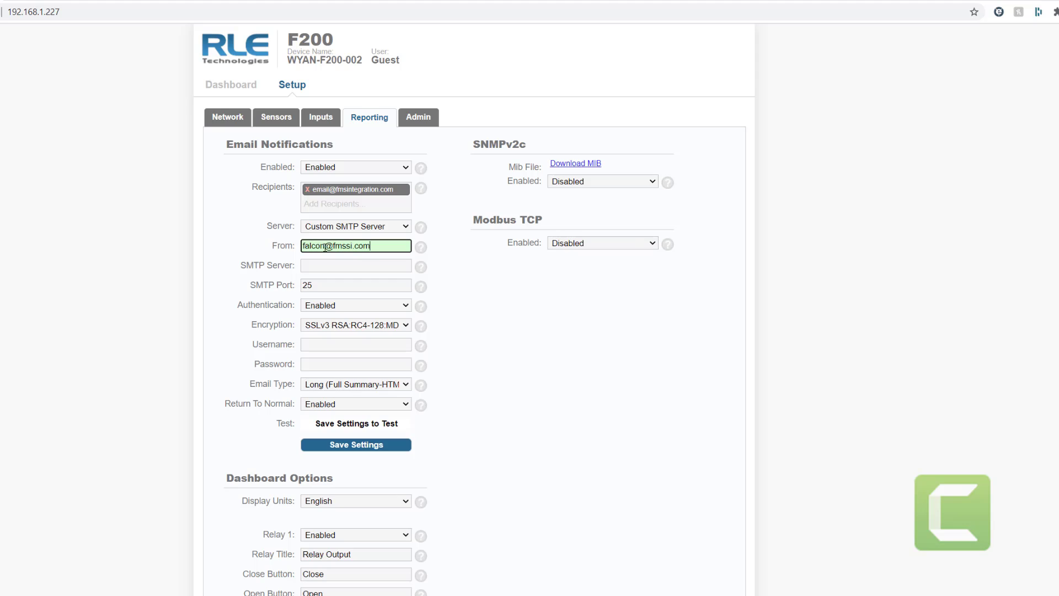
pyautogui.click(314, 268)
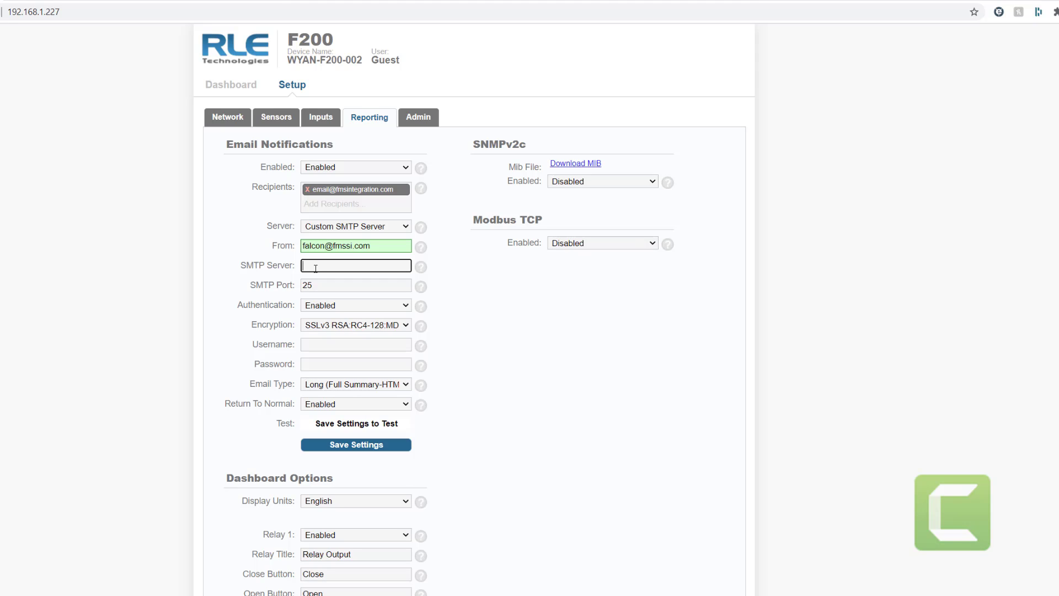
pyautogui.write('192.168.1.29')
# - Disable SMTP authentication, keep the HTML summary format and Return To Normal Enabled, then save
pyautogui.click(322, 305)
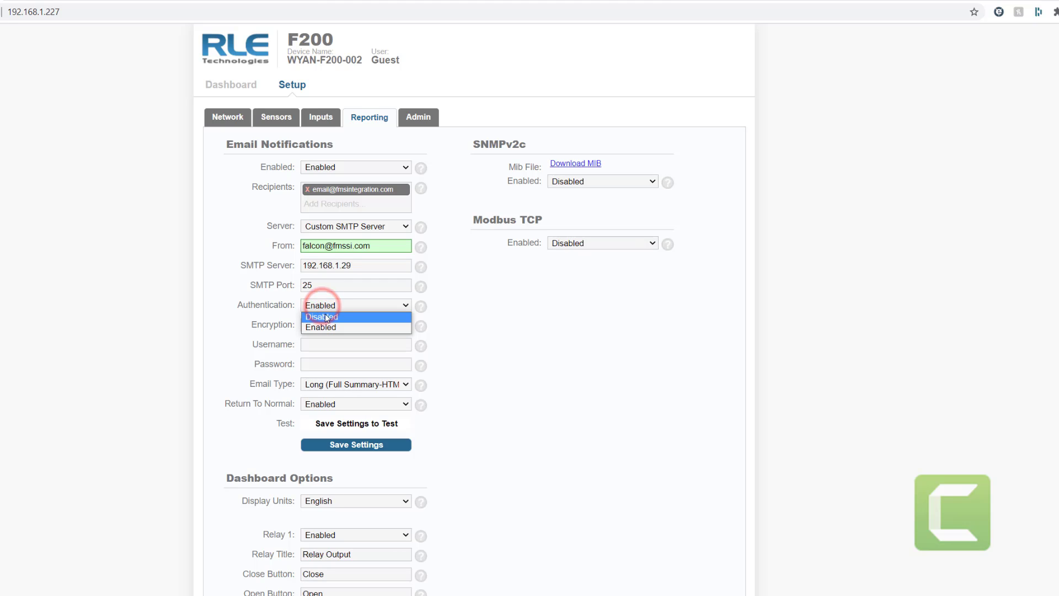
pyautogui.click(325, 317)
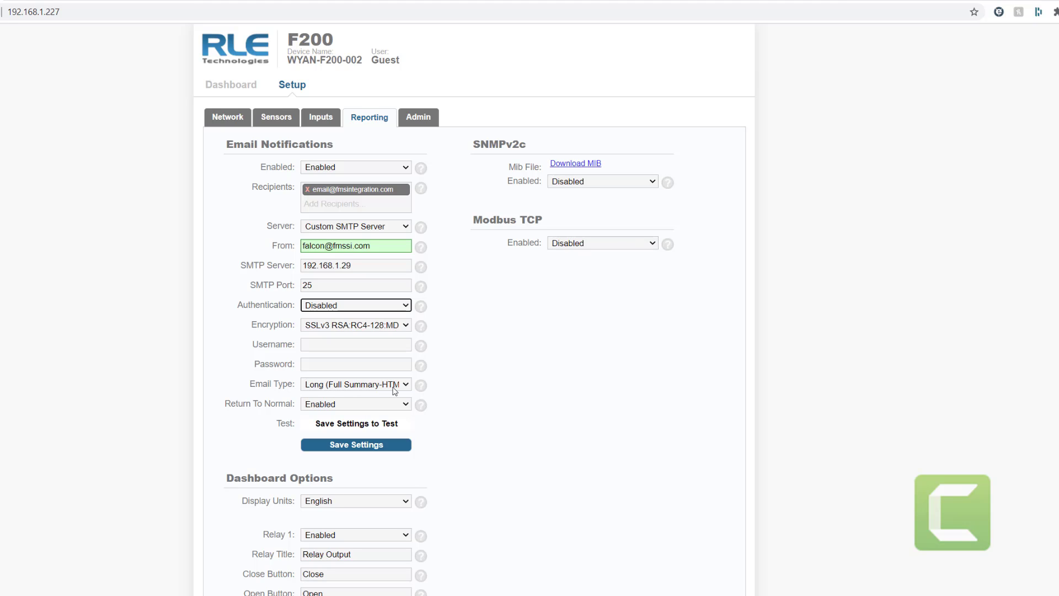
pyautogui.click(405, 385)
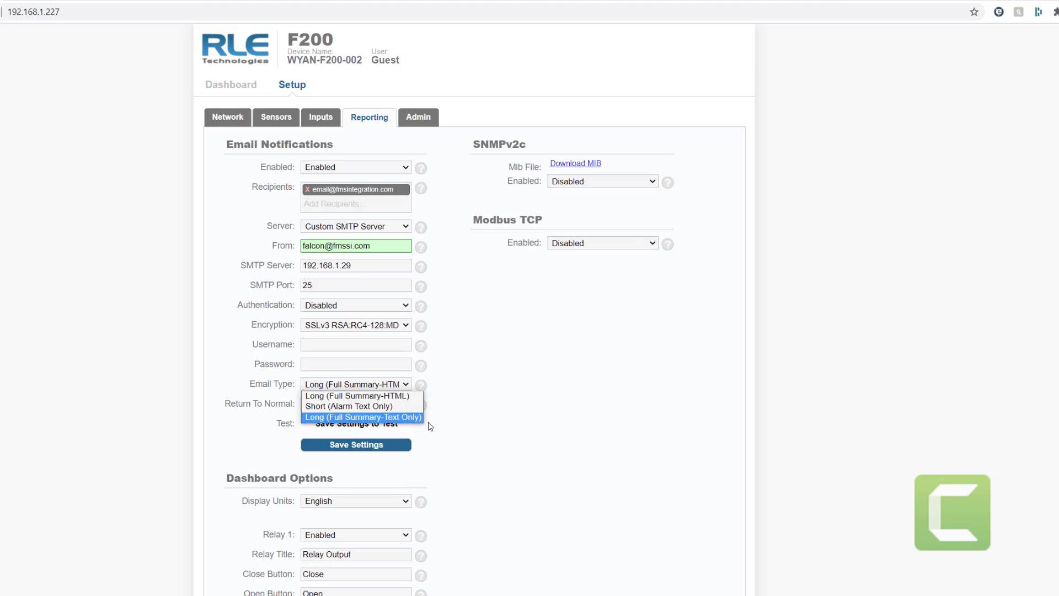
pyautogui.click(496, 415)
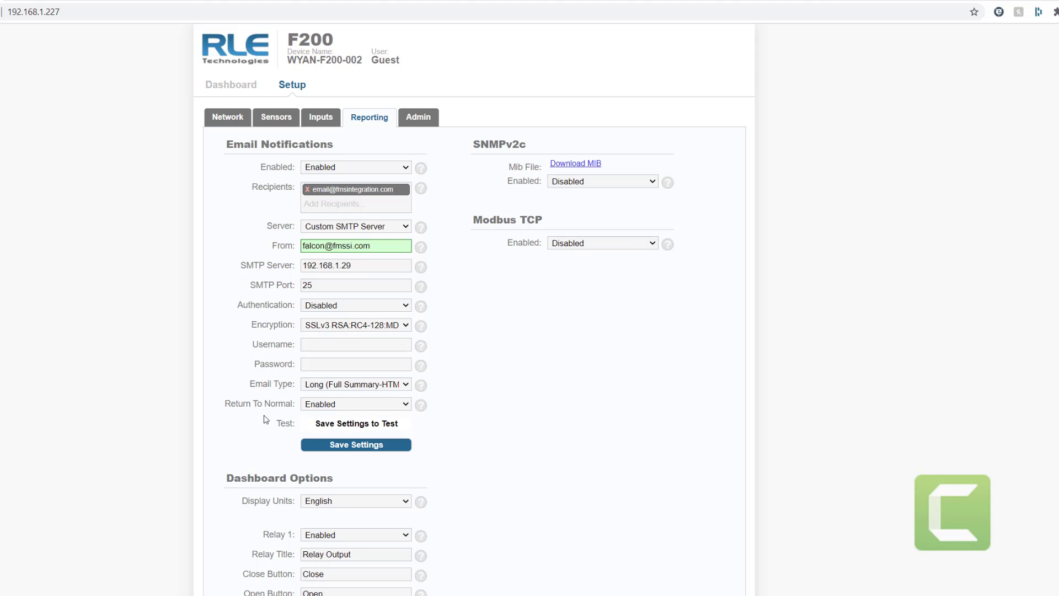
pyautogui.click(407, 408)
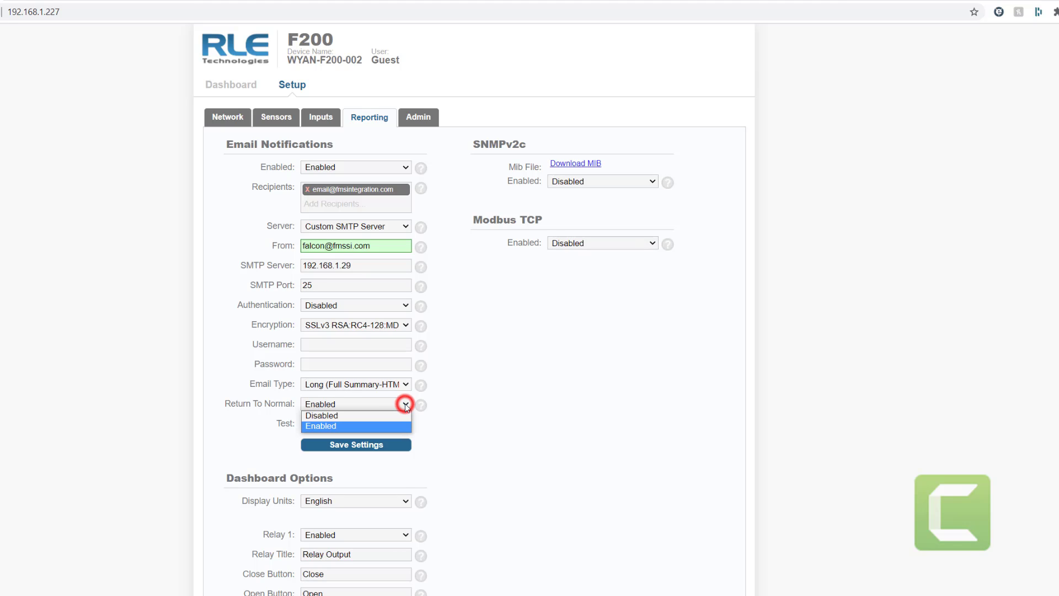
pyautogui.click(406, 405)
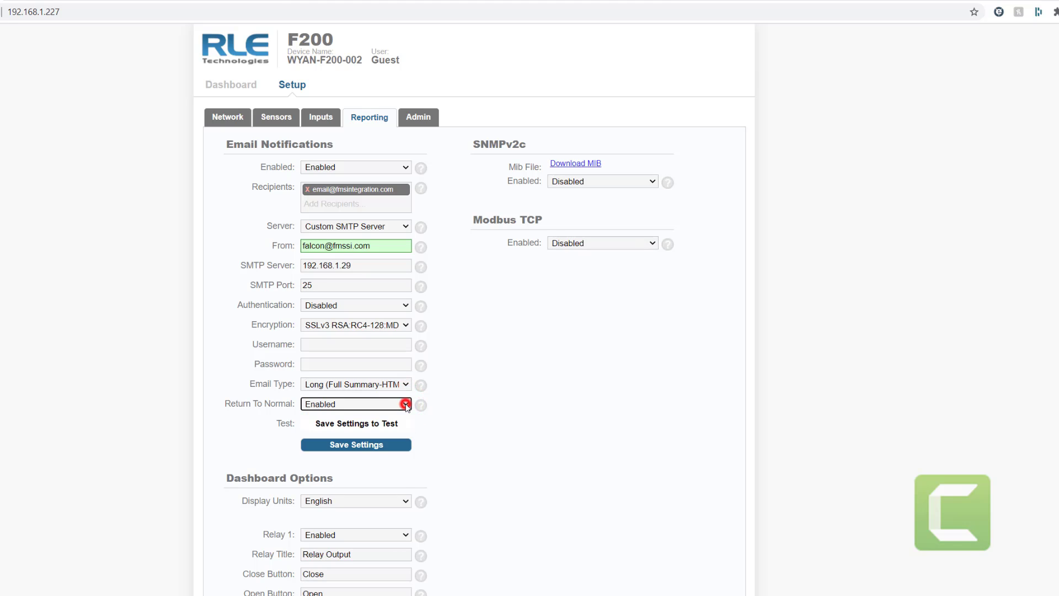
pyautogui.click(428, 448)
pyautogui.click(349, 447)
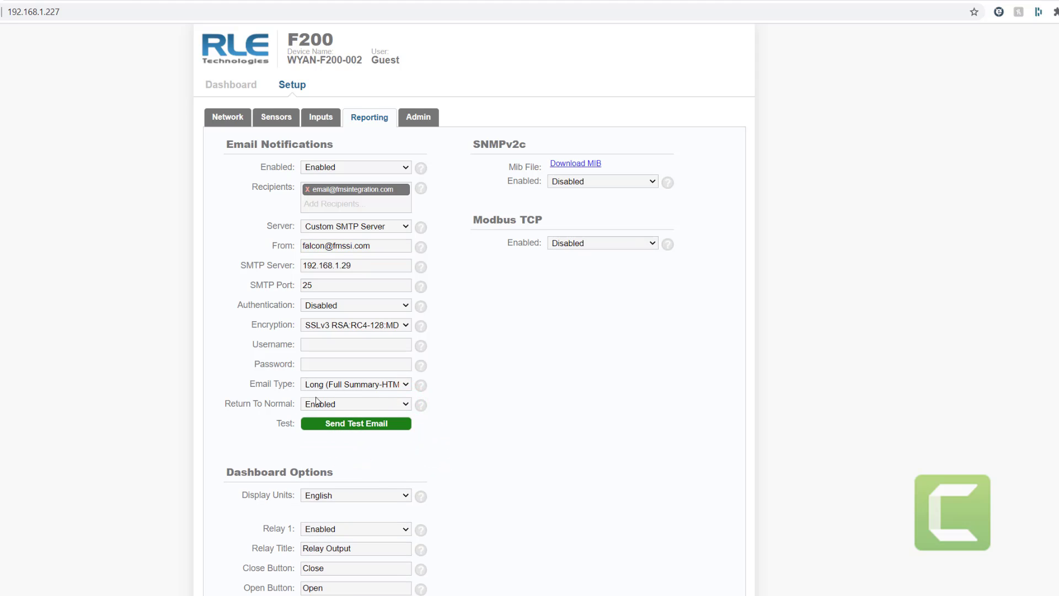
# - Send a test email from the F200 and close the email-sent confirmation
pyautogui.click(349, 426)
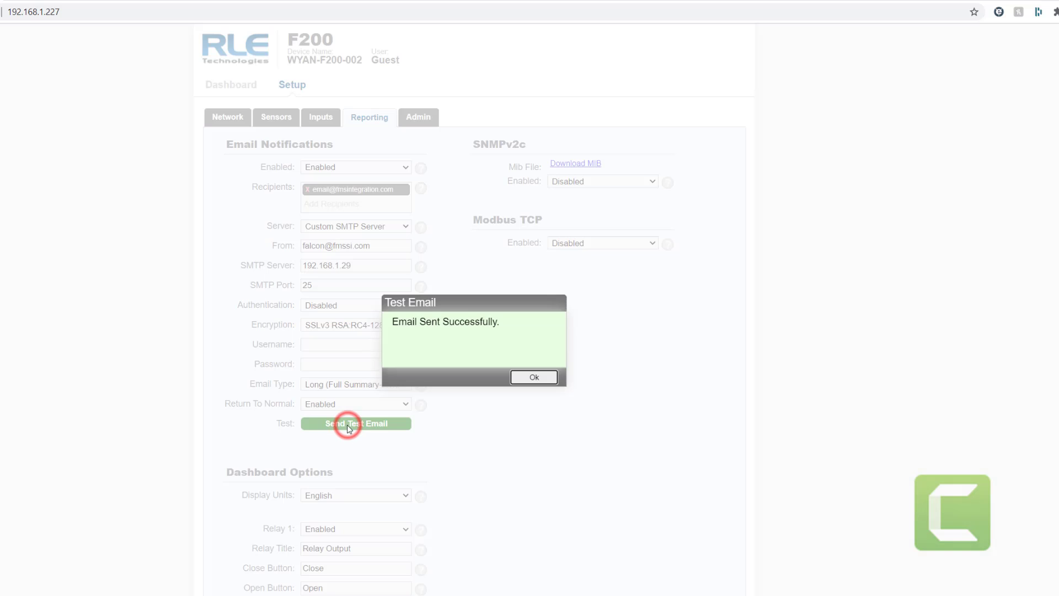
pyautogui.click(534, 377)
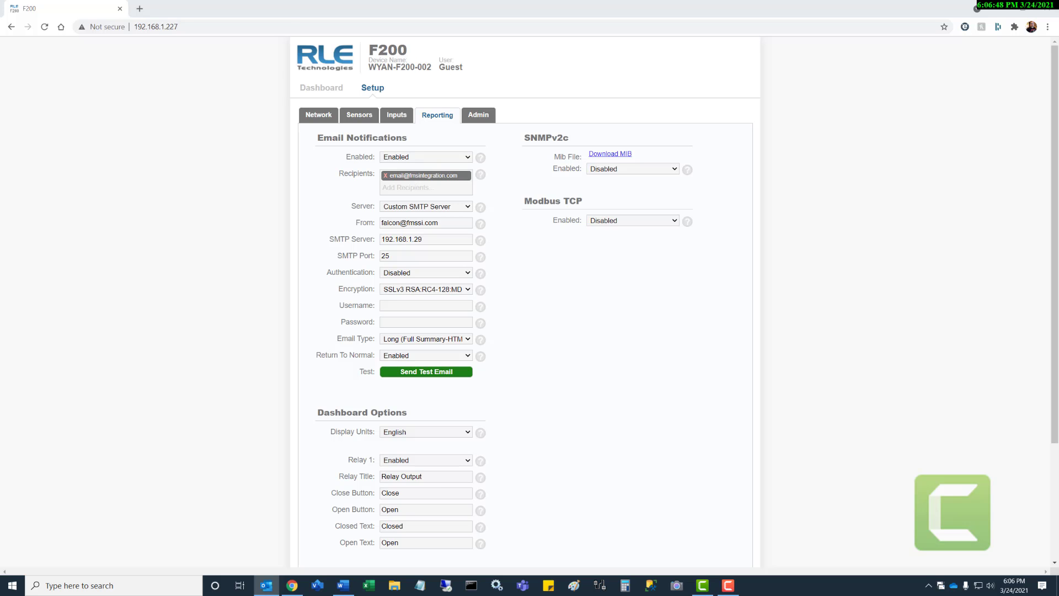
# - Open the received Test Email in Outlook and highlight WYAN-F200-002 in its Device Summary heading
pyautogui.click(267, 586)
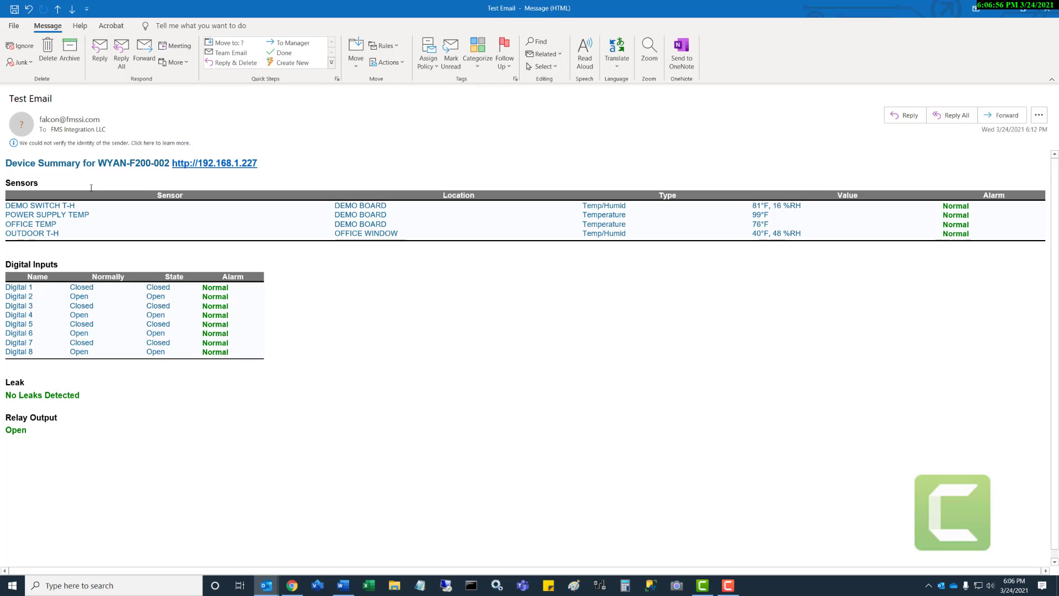
pyautogui.moveTo(97, 166); pyautogui.dragTo(171, 165)
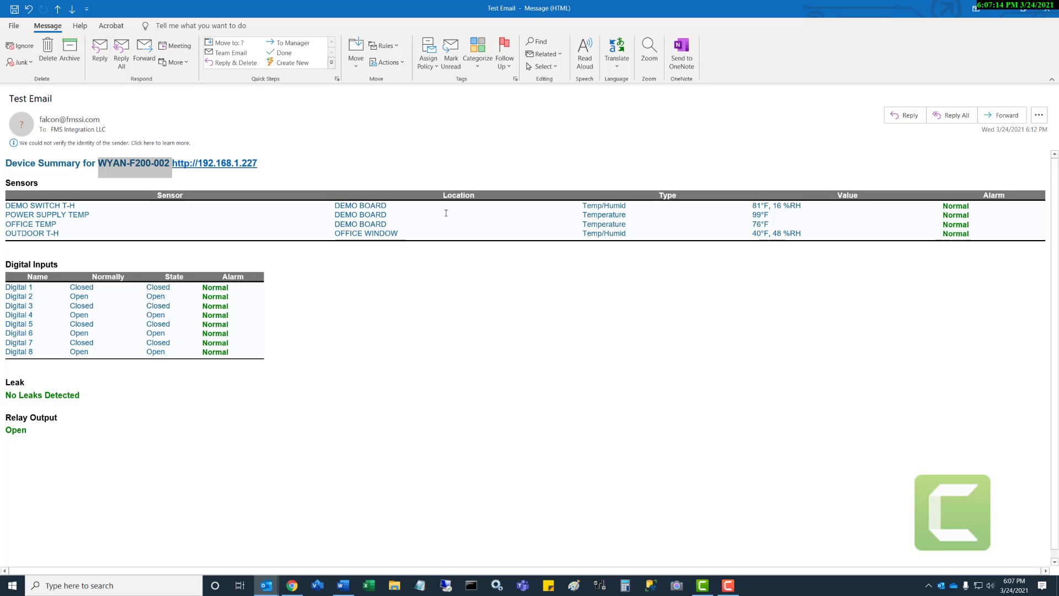
# - Close the Outlook message, then set Email Type to Short (Alarm Text Only) and save
pyautogui.click(1046, 9)
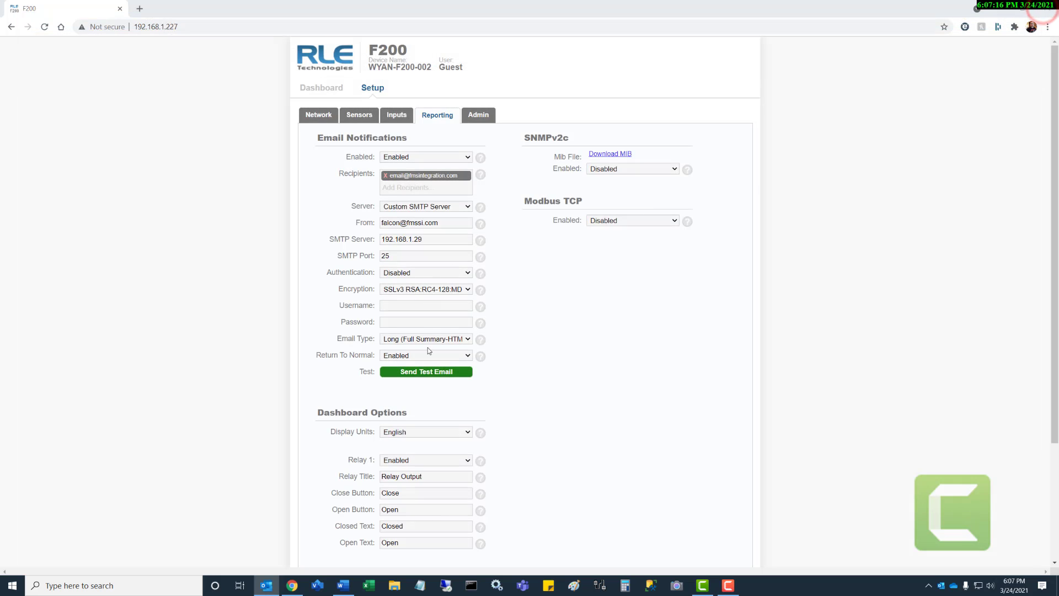
pyautogui.click(463, 339)
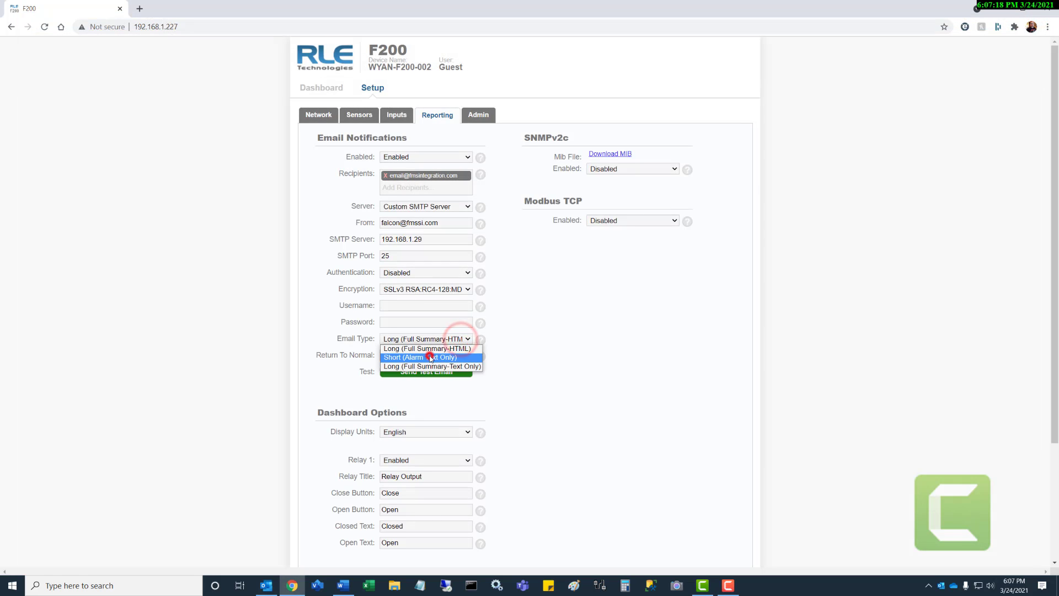
pyautogui.click(430, 358)
pyautogui.click(422, 389)
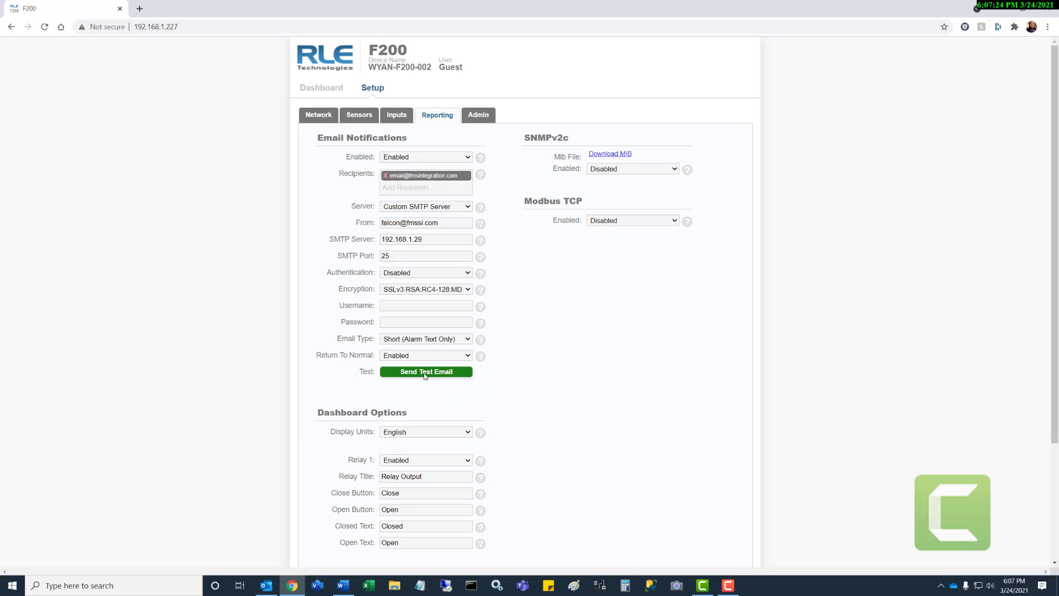
# - Send another test email and check the plain-text F200 ALARM message in Outlook
pyautogui.click(425, 372)
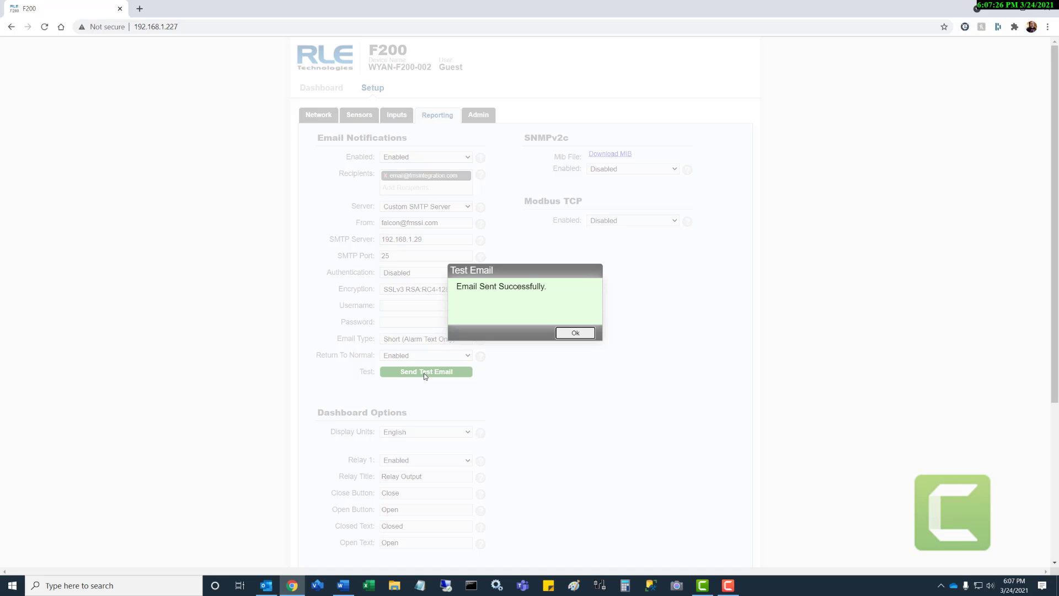
pyautogui.click(575, 333)
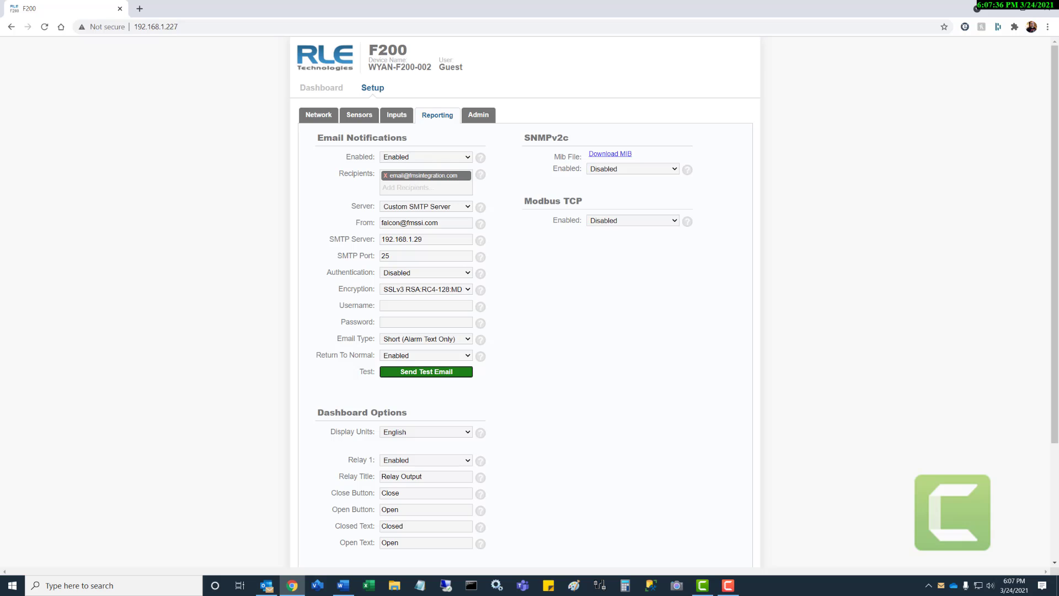
pyautogui.click(268, 586)
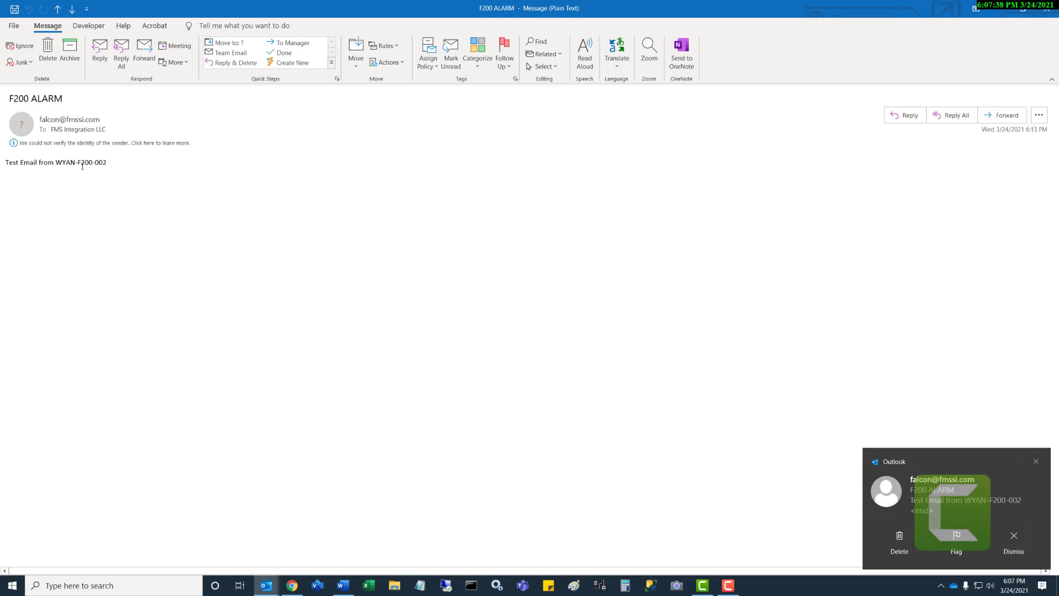
pyautogui.moveTo(113, 161); pyautogui.dragTo(6, 162)
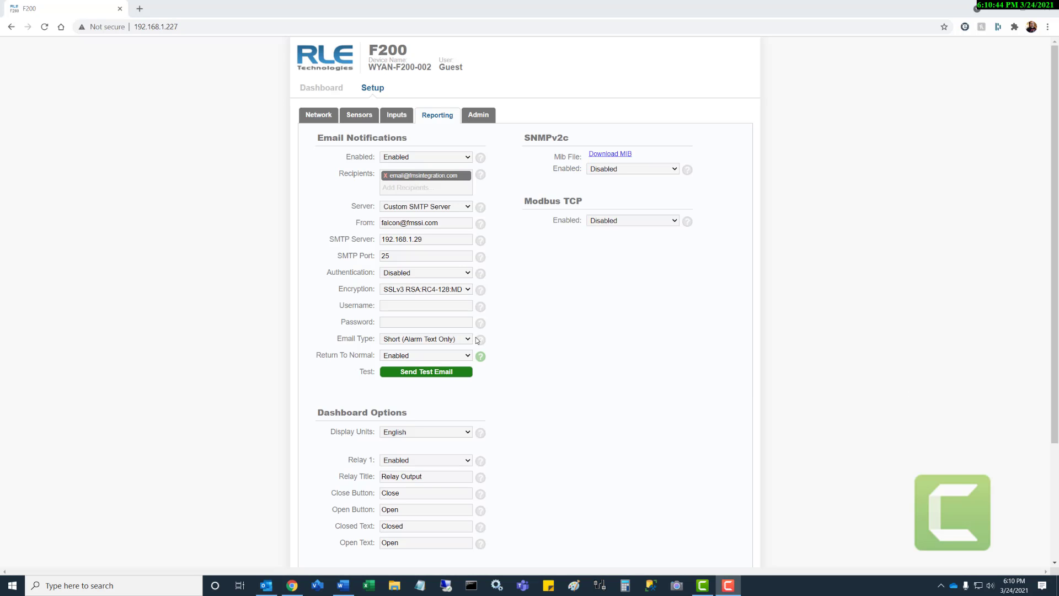
pyautogui.click(463, 339)
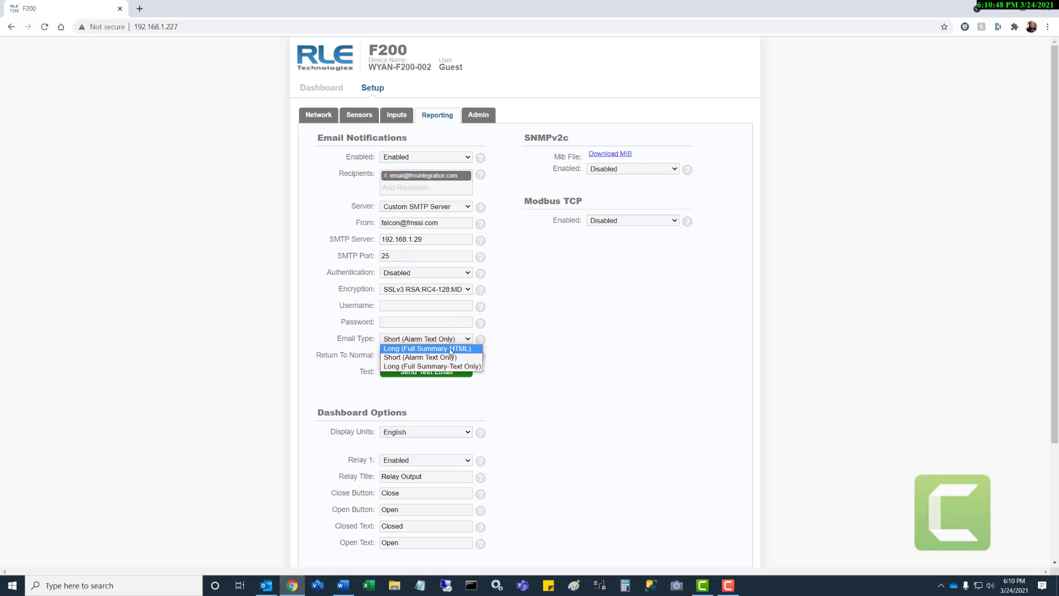
pyautogui.click(447, 348)
pyautogui.click(419, 390)
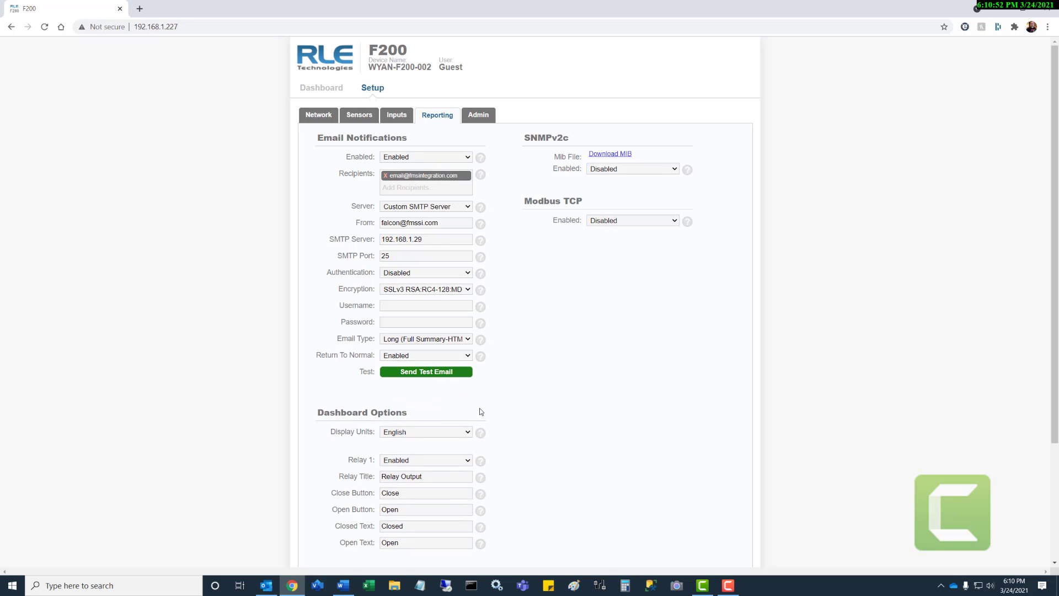
pyautogui.scroll(-3, 517, 400)
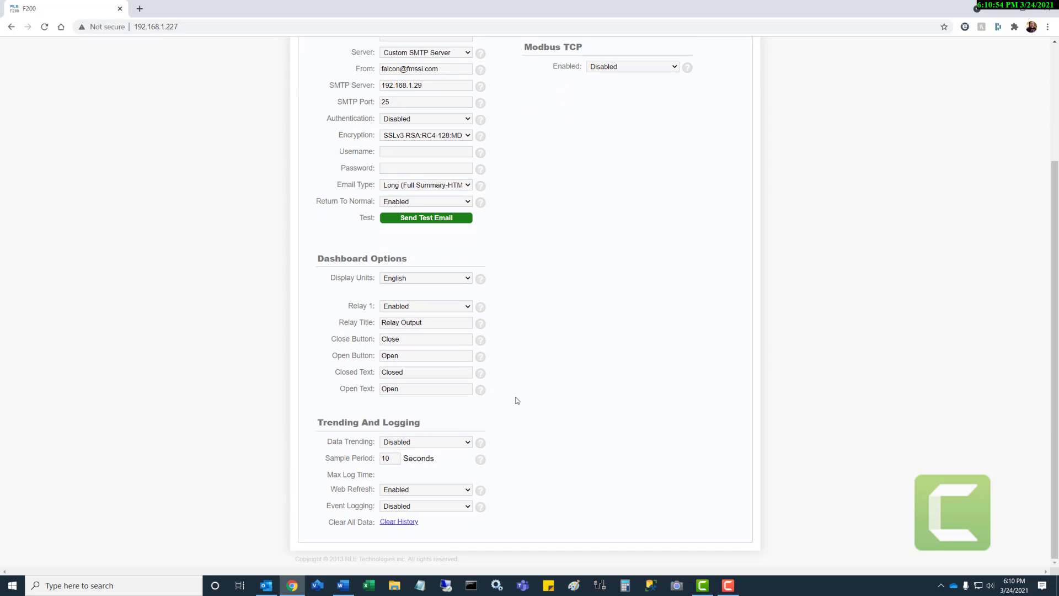
pyautogui.click(413, 280)
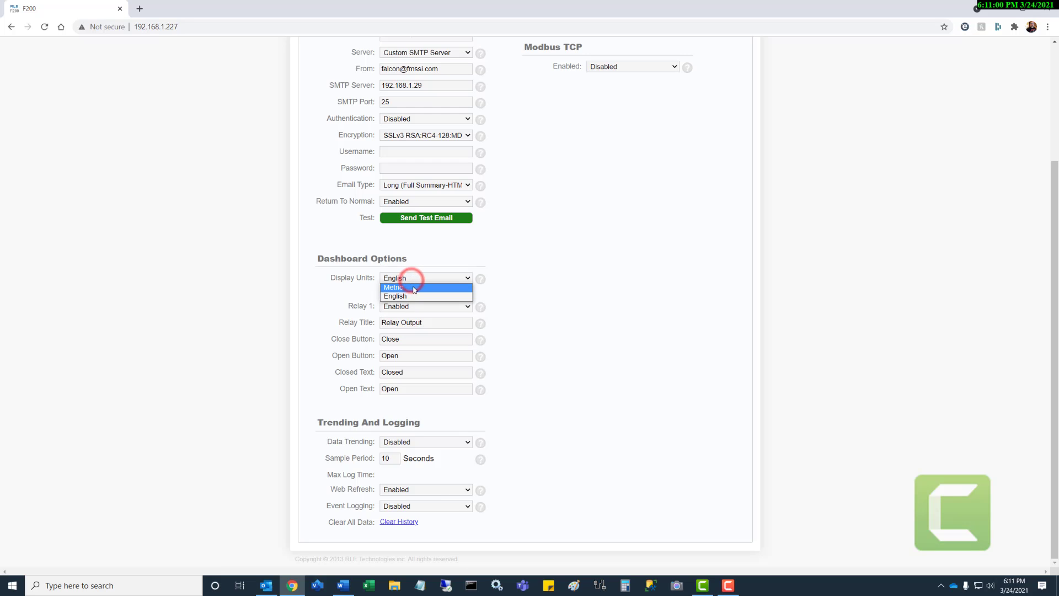
pyautogui.click(414, 297)
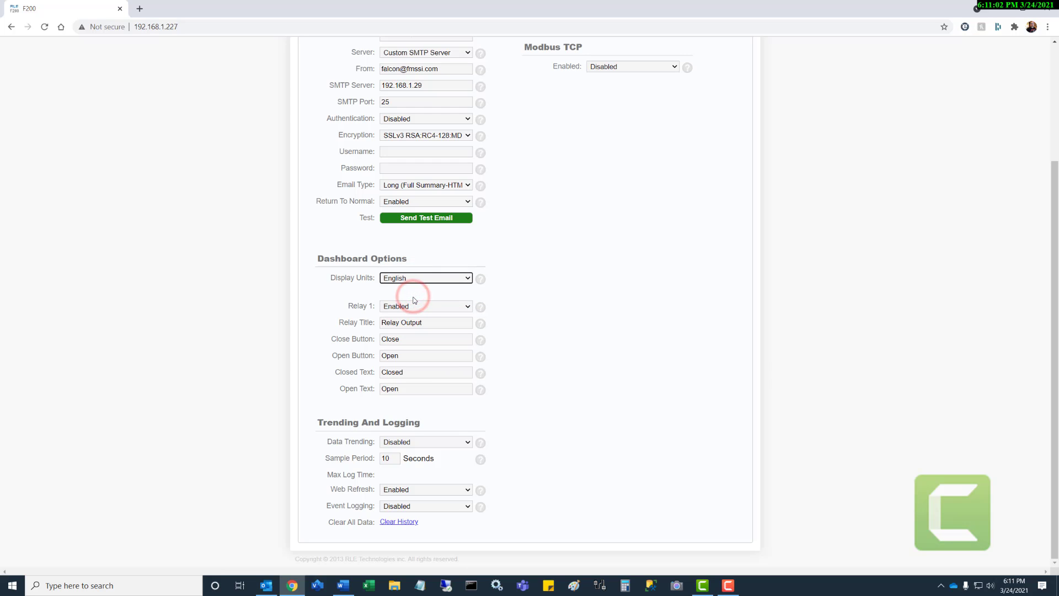
pyautogui.click(462, 307)
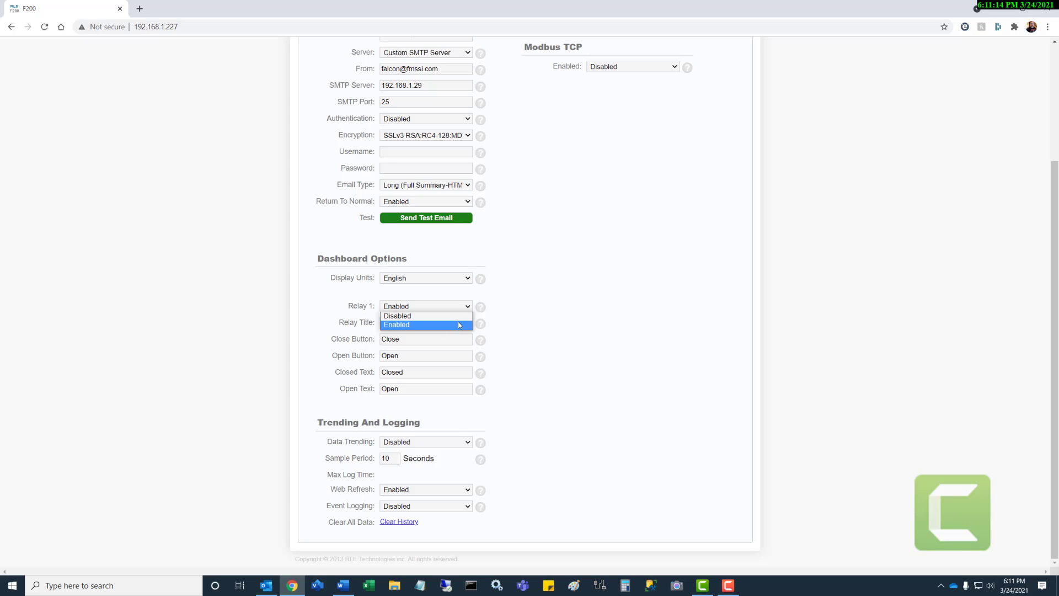
pyautogui.click(516, 325)
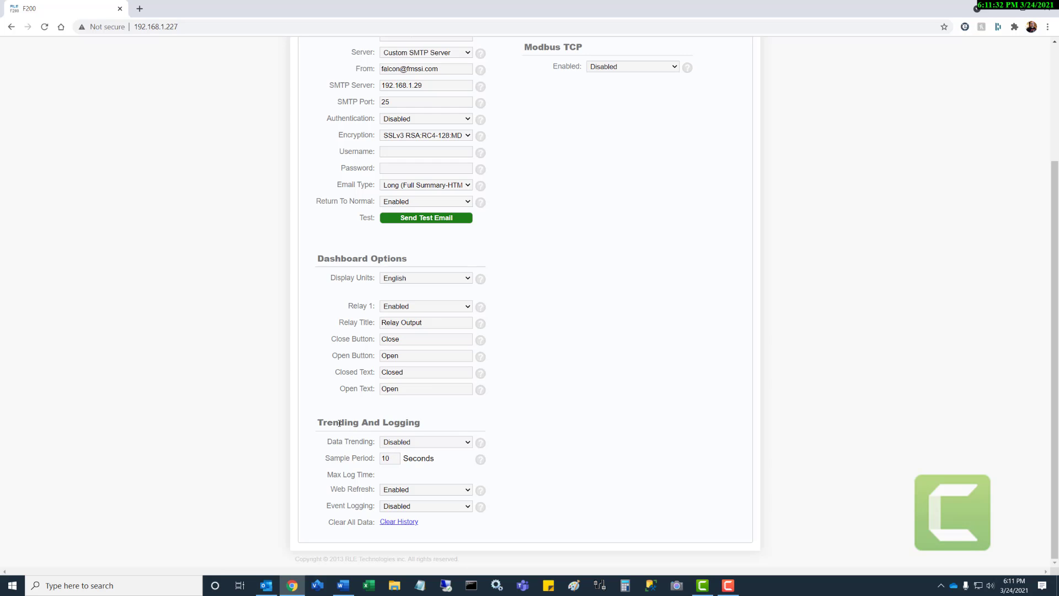
# - Set Data Trending and Event Logging to Enabled, save, and return to the top of the page
pyautogui.click(461, 441)
pyautogui.click(439, 457)
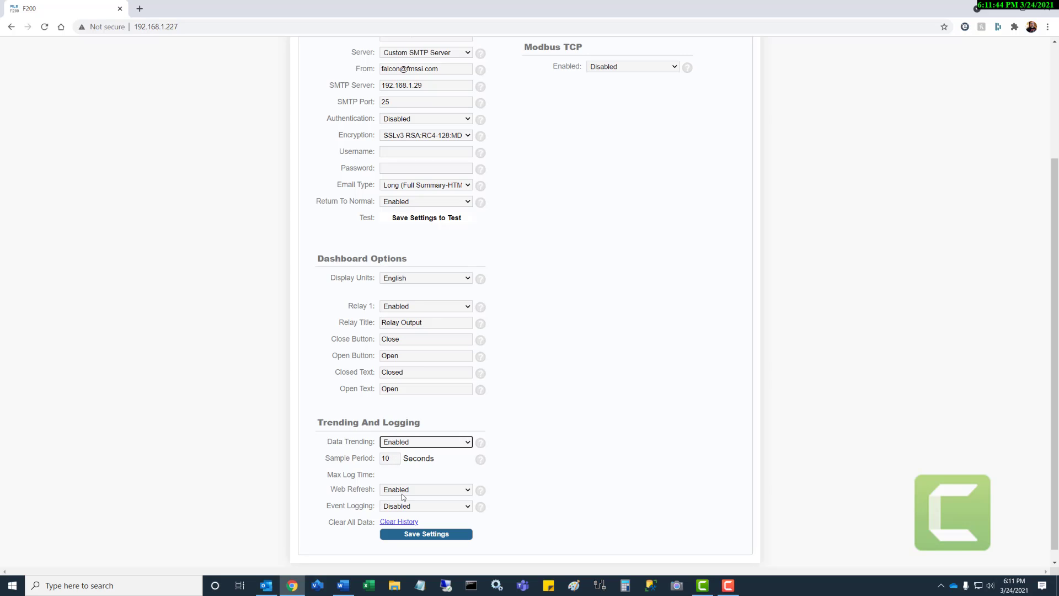
pyautogui.click(468, 506)
pyautogui.click(427, 524)
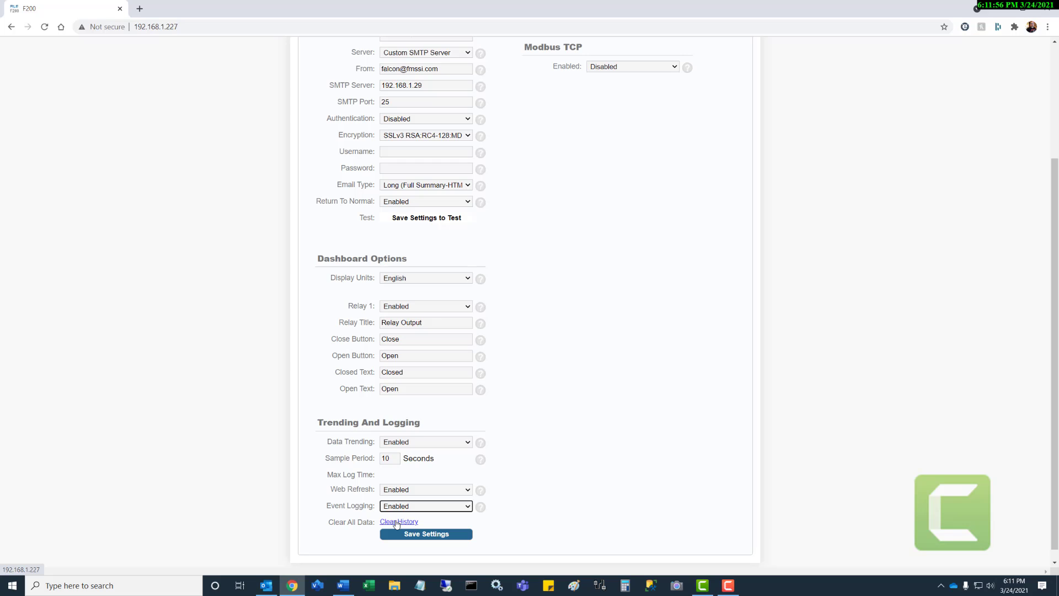
pyautogui.click(423, 534)
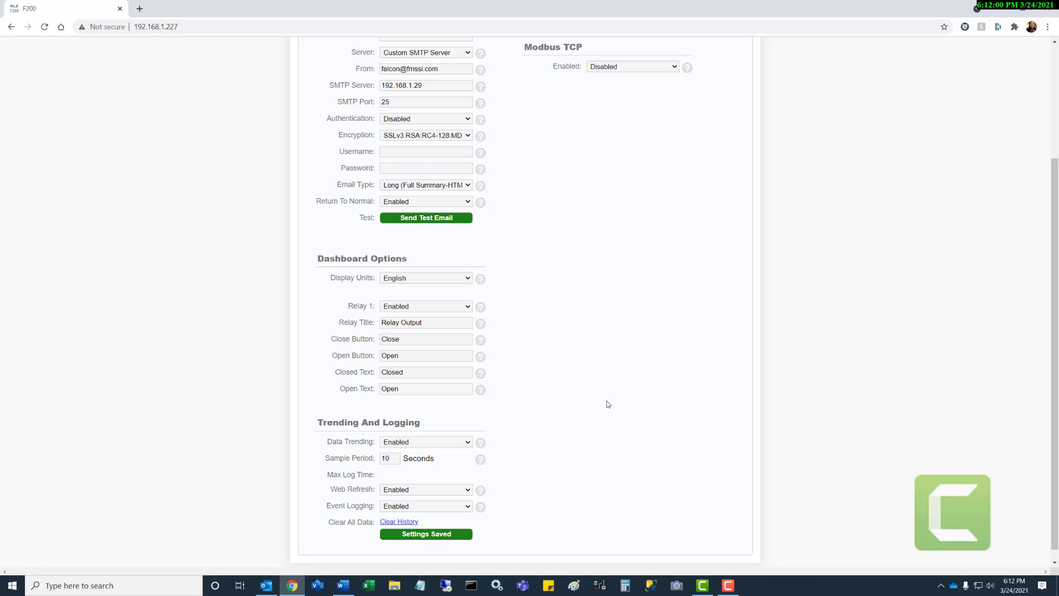
pyautogui.scroll(3, 607, 403)
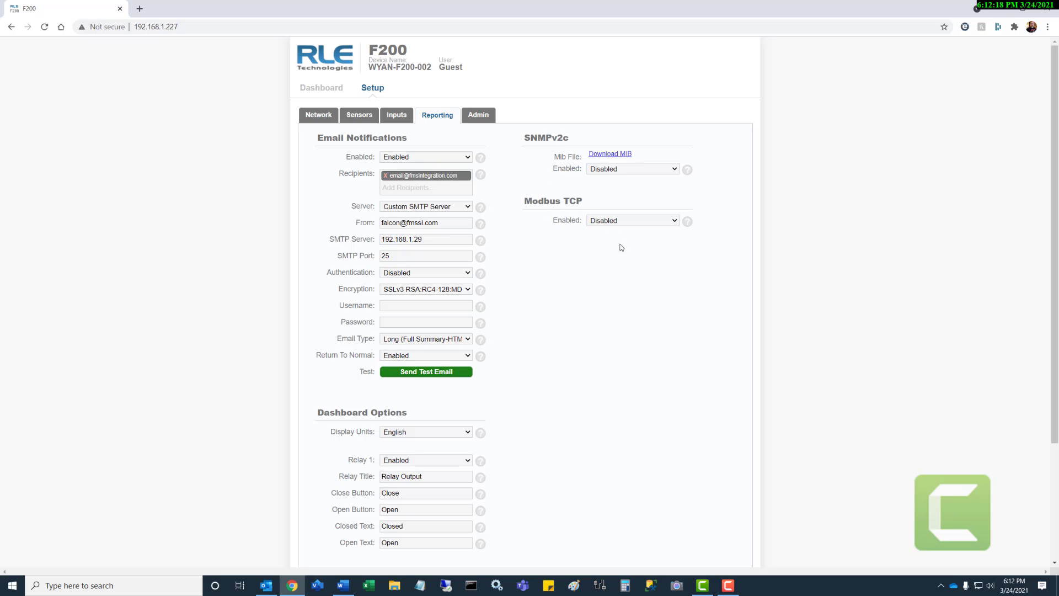
# - Enable SNMPv2c, keep trap version v2c, and enter the contact's name and location WYAN-OFFICE
pyautogui.click(673, 170)
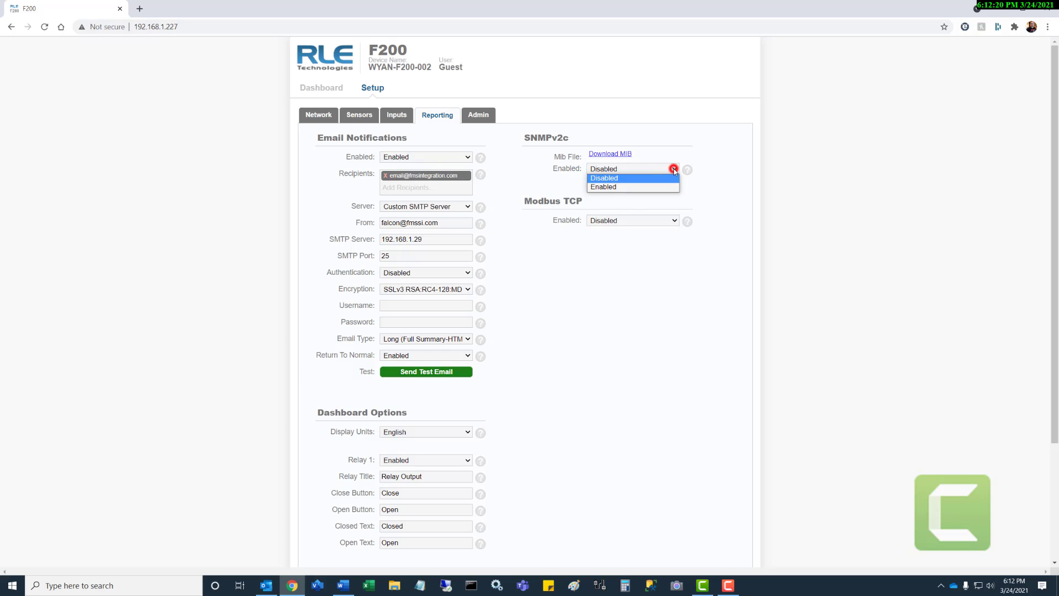
pyautogui.click(655, 186)
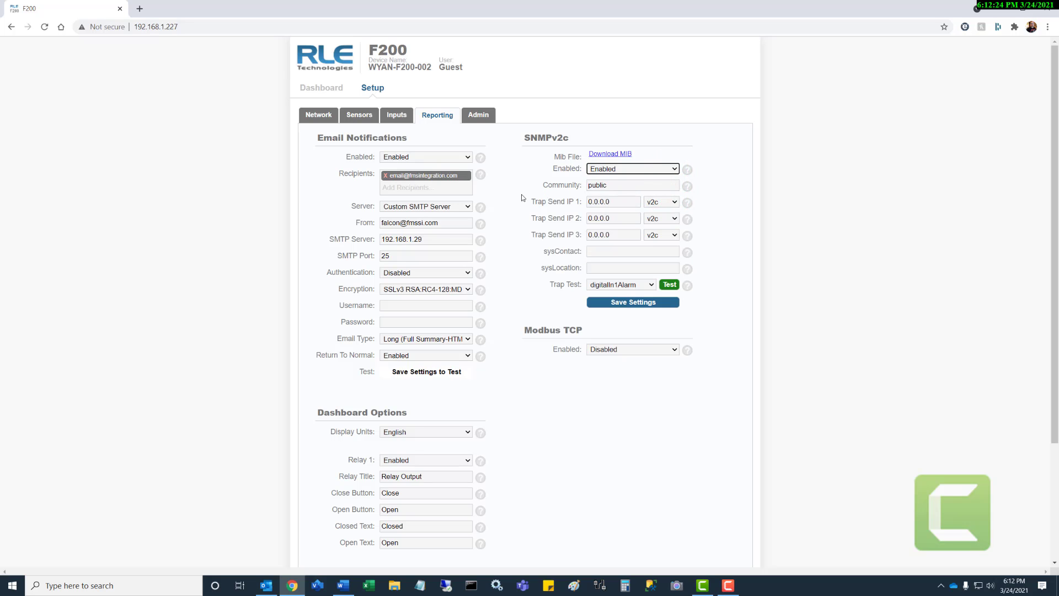
pyautogui.click(673, 203)
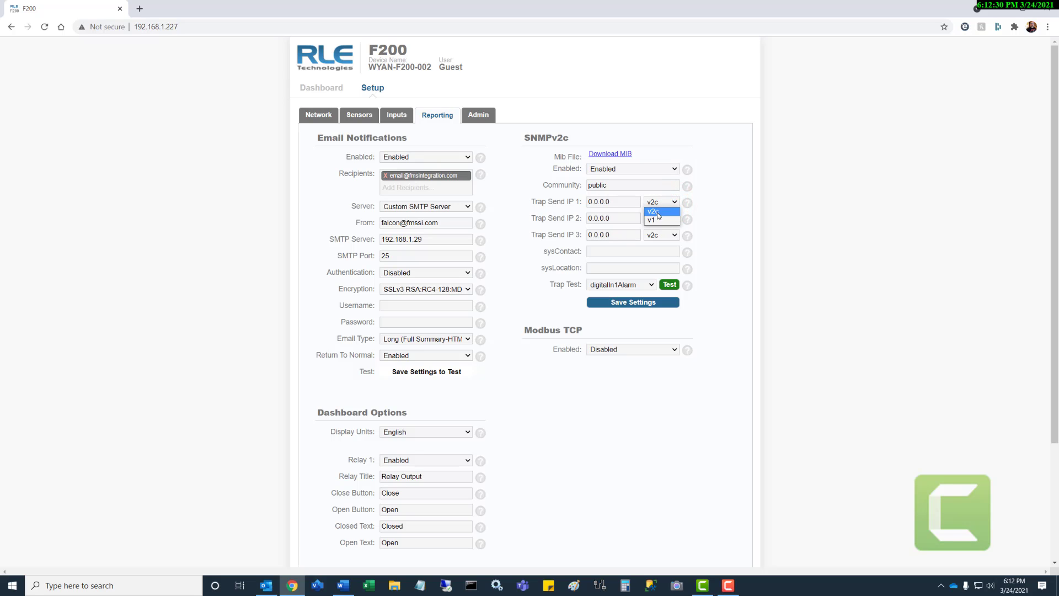
pyautogui.click(612, 253)
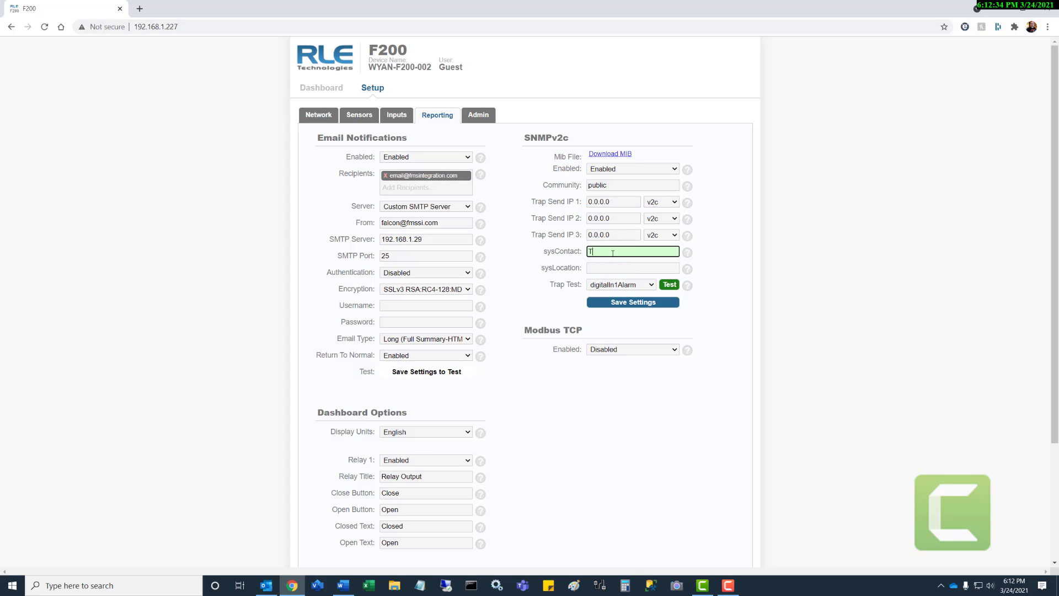
pyautogui.press('Tab')
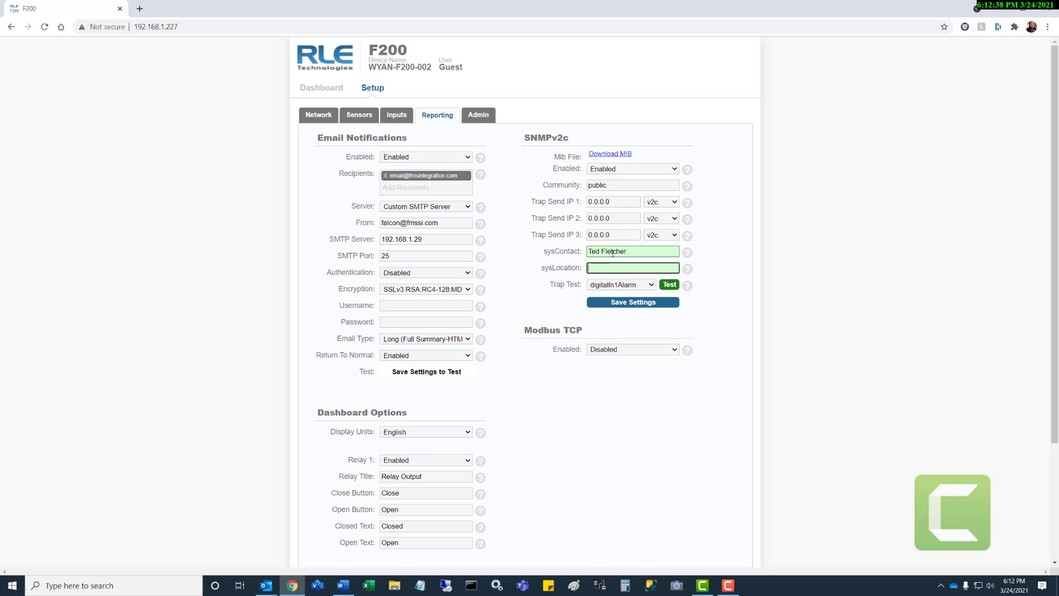
pyautogui.write('WYAN-OOFICE')
pyautogui.press('BackSpace')
pyautogui.write('F')
# - Set SNMPv2c back to Disabled and save the SNMP settings
pyautogui.click(611, 185)
pyautogui.click(629, 168)
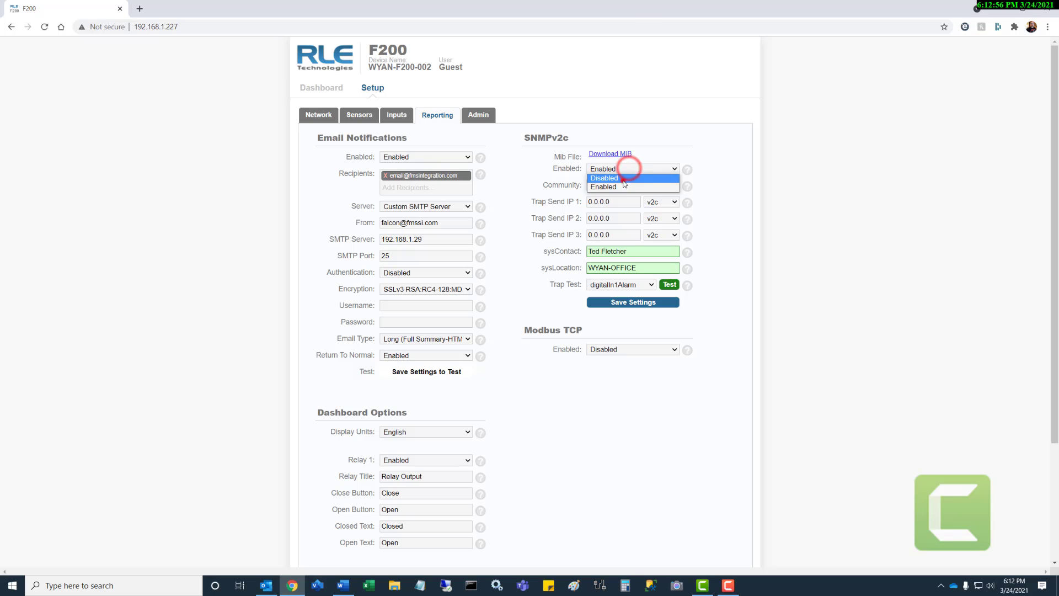
pyautogui.click(621, 183)
pyautogui.click(615, 185)
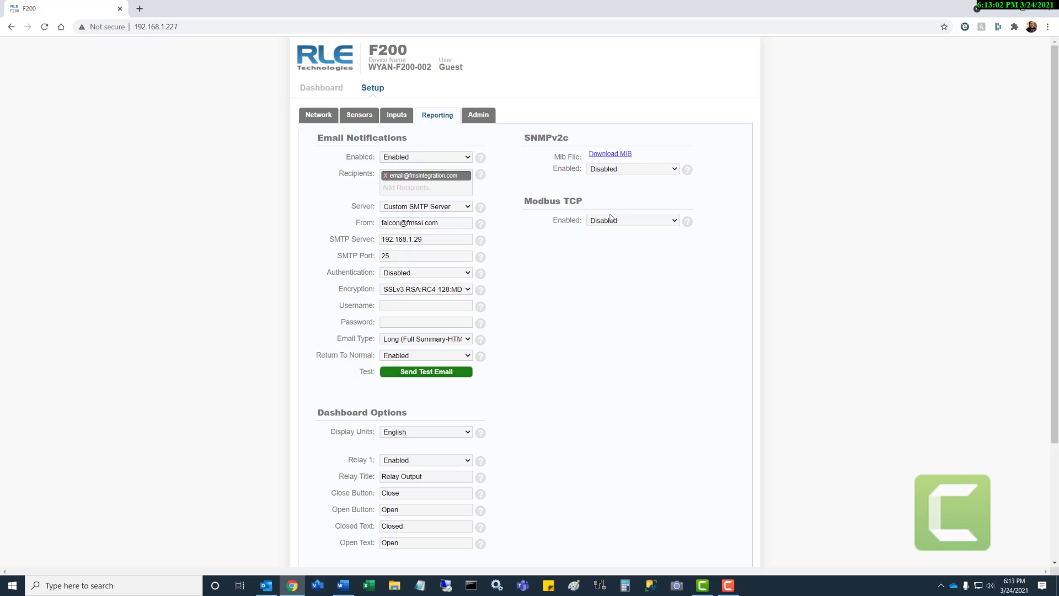
# - Set Modbus TCP to Enabled, keep port 502, and save the setting
pyautogui.click(634, 220)
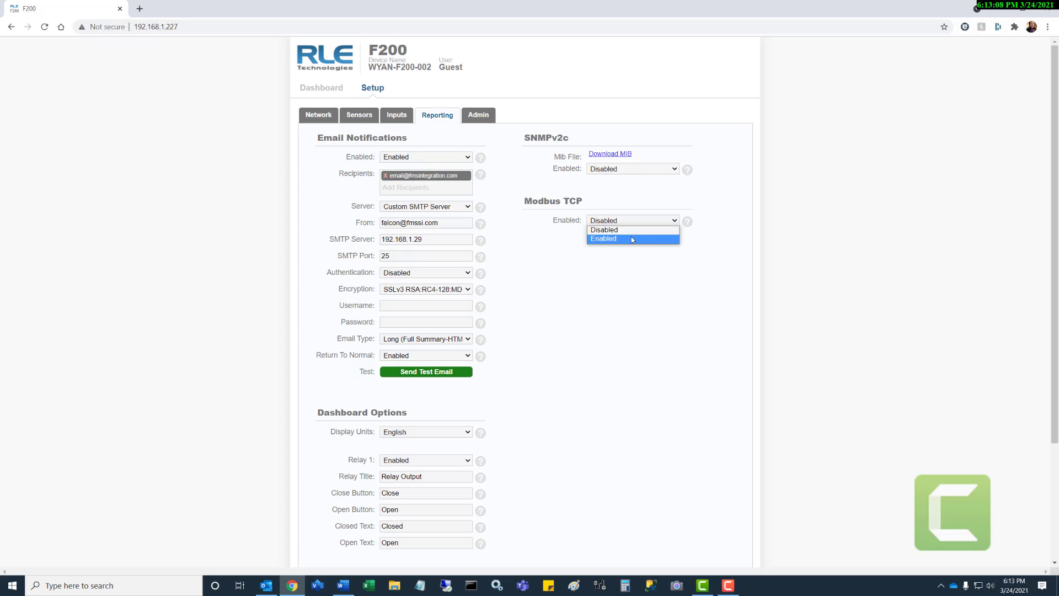
pyautogui.click(631, 238)
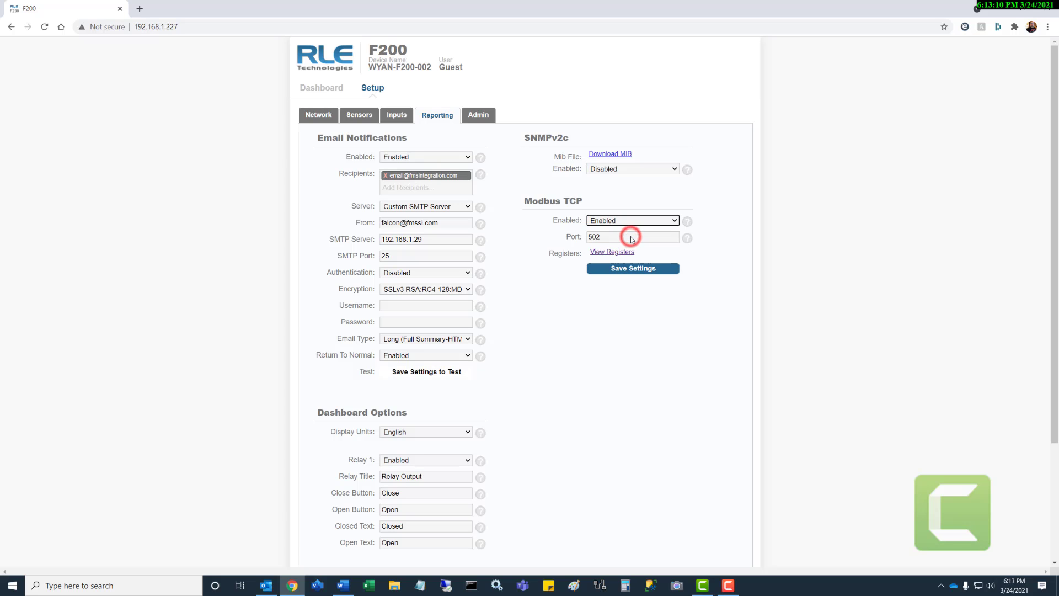
pyautogui.moveTo(607, 237); pyautogui.dragTo(573, 272)
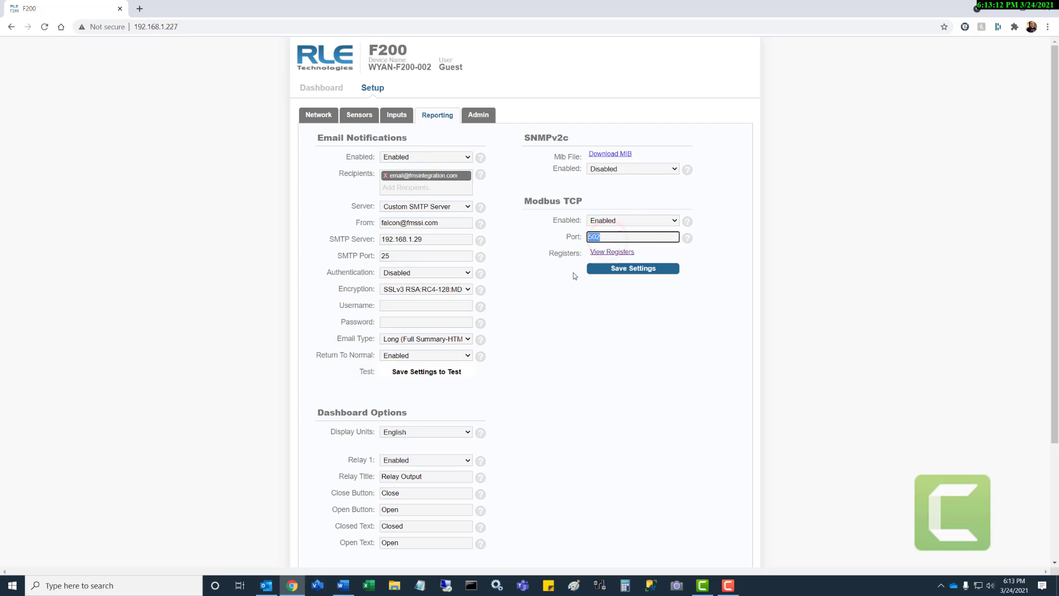
pyautogui.click(633, 269)
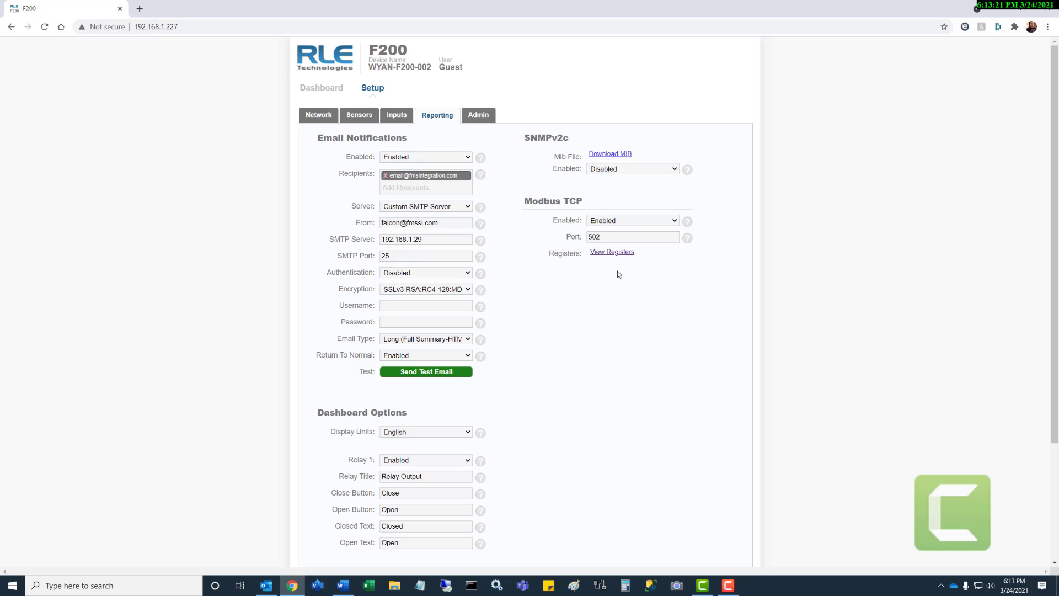
pyautogui.click(613, 253)
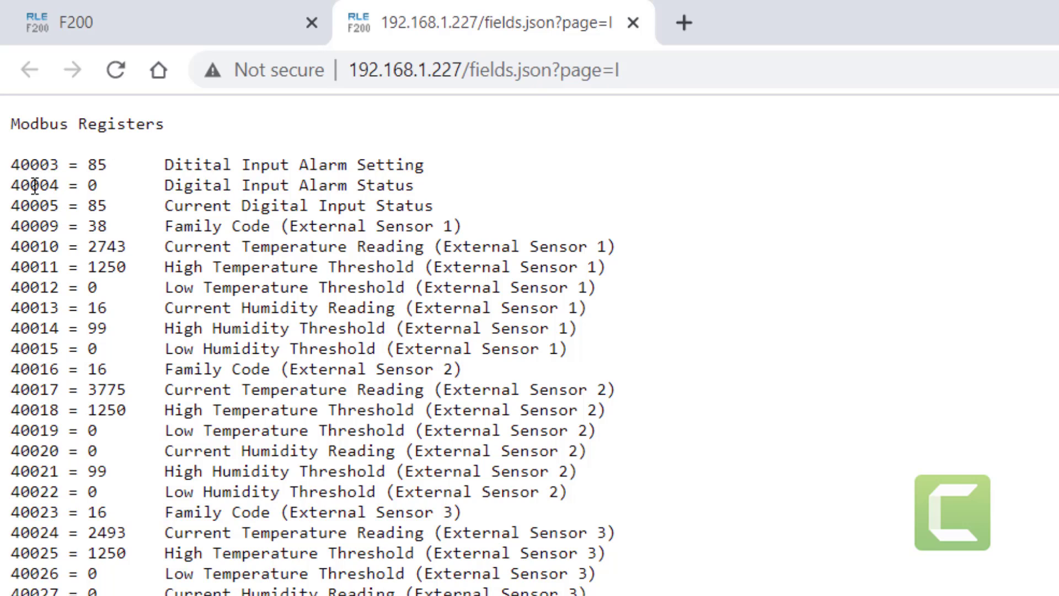
pyautogui.doubleClick(87, 163)
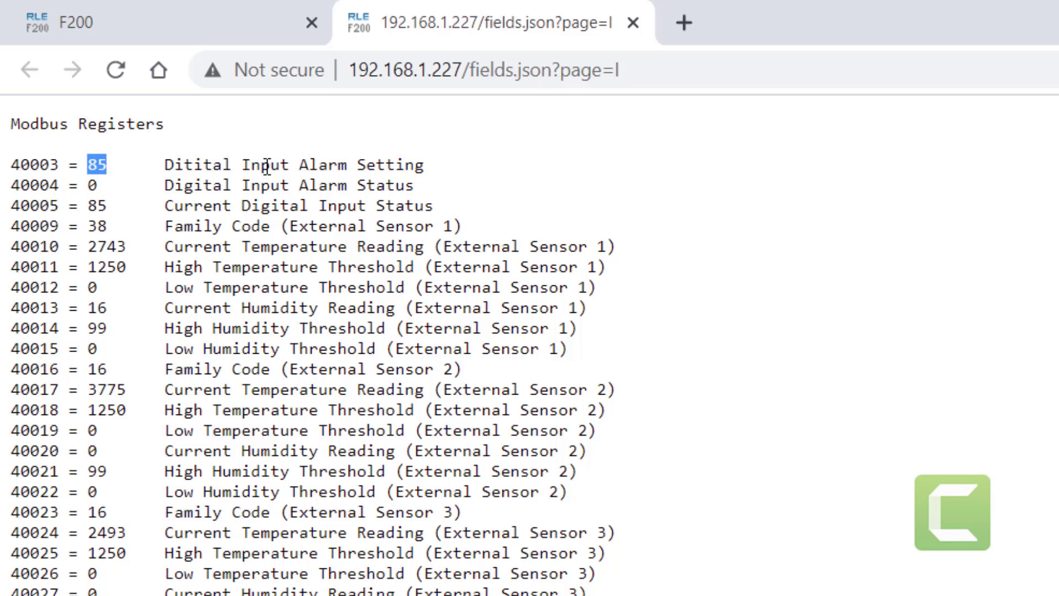
pyautogui.scroll(-1, 529, 345)
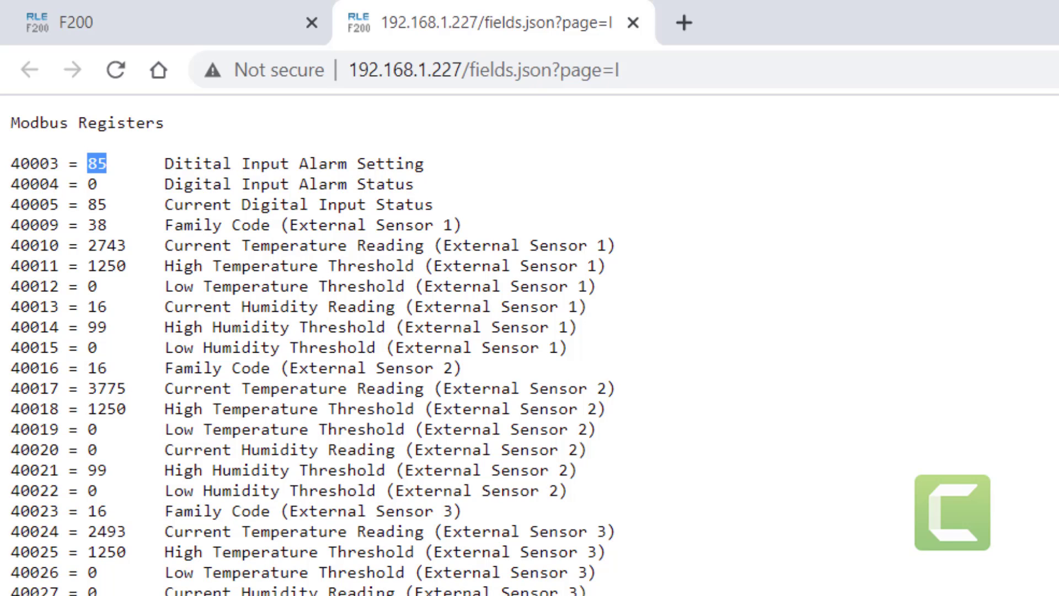
pyautogui.scroll(-2, 529, 345)
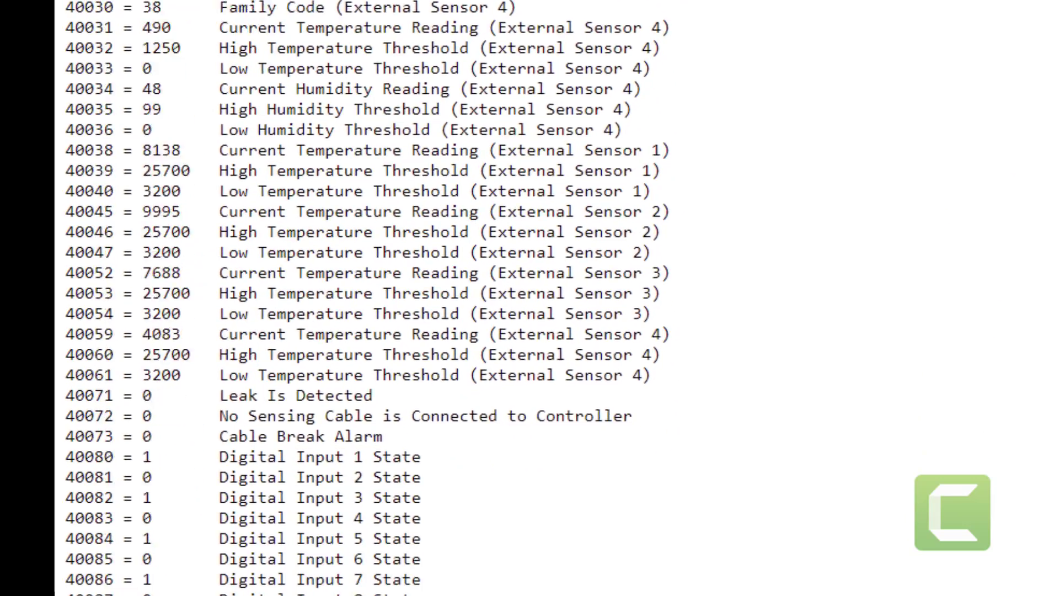
pyautogui.scroll(1, 529, 297)
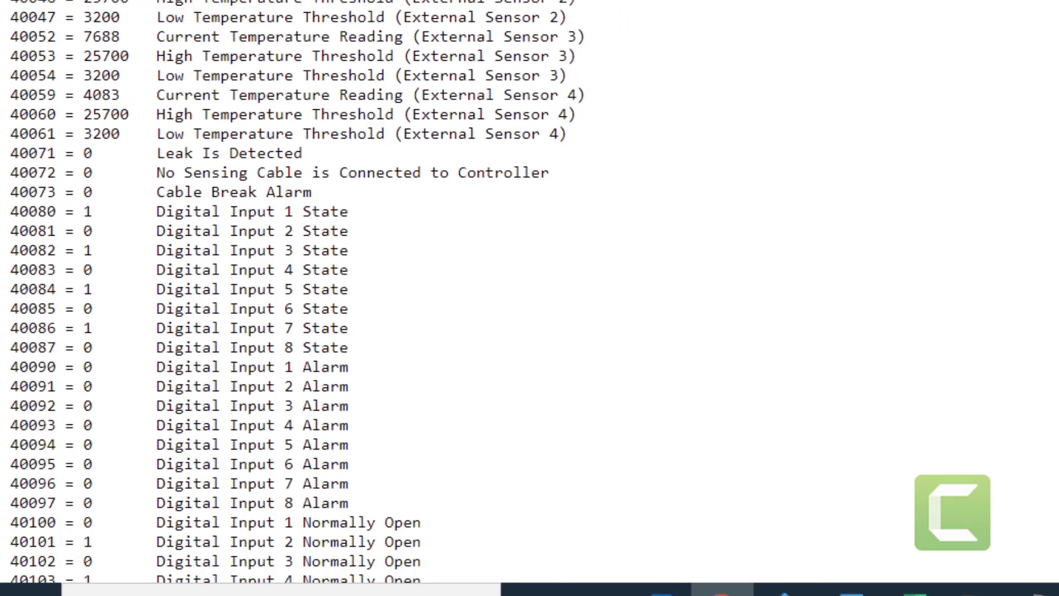
pyautogui.click(243, 9)
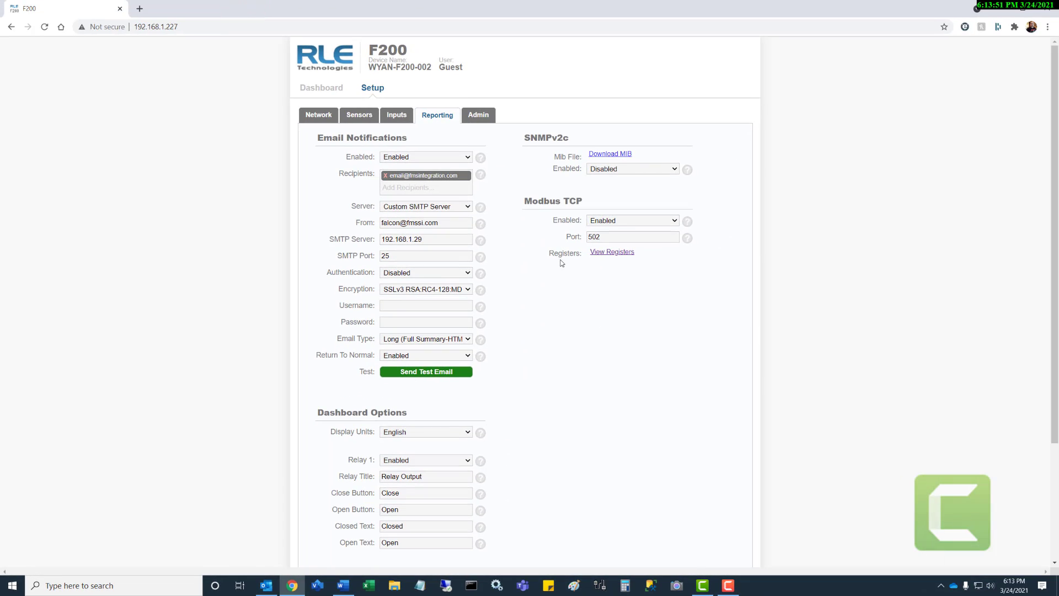
# - Switch to the Admin tab showing firmware 4100-3.6 build 19 and Login Required Never
pyautogui.click(487, 122)
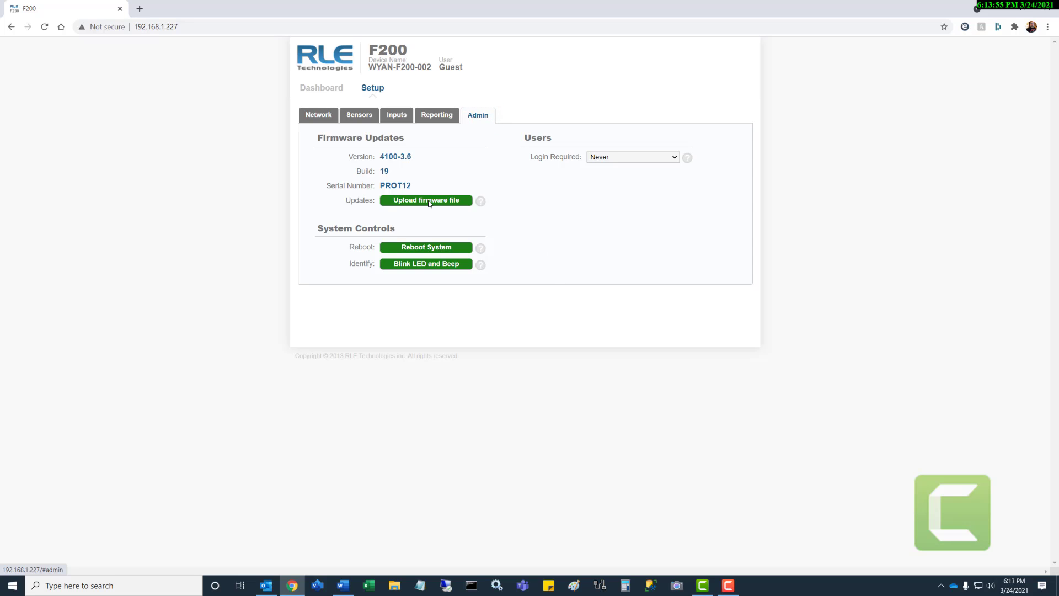
# - Briefly blink and beep the unit, then bring up the Login Required options
pyautogui.click(425, 265)
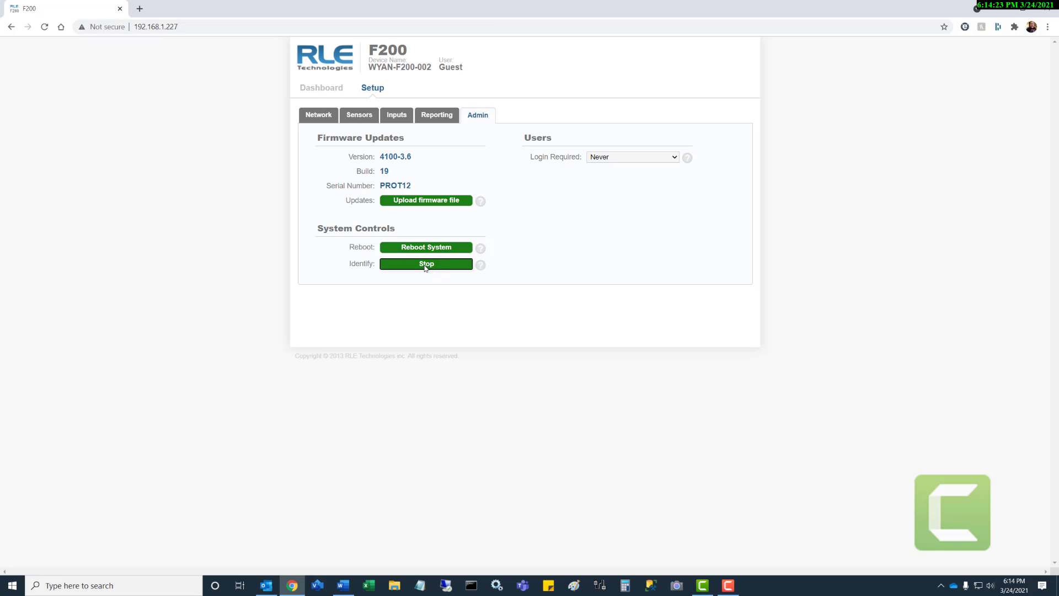
pyautogui.click(425, 268)
pyautogui.moveTo(682, 162)
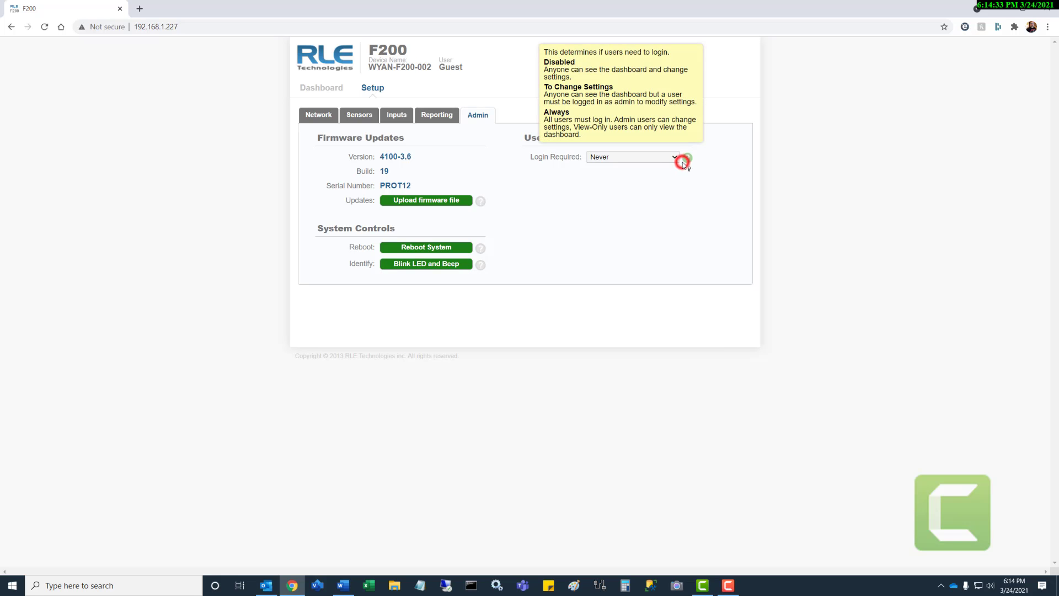
pyautogui.click(674, 157)
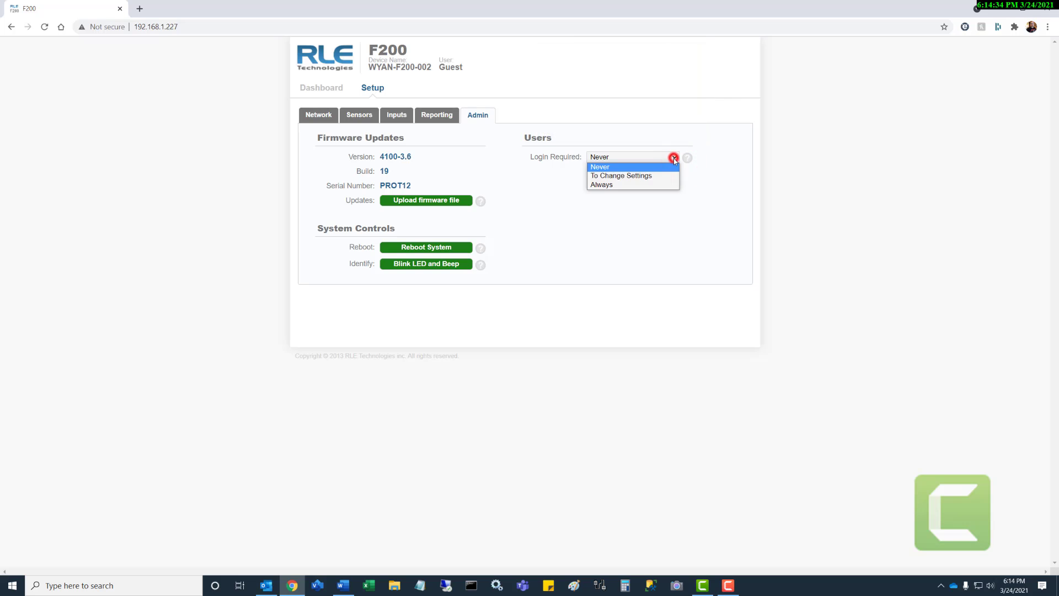
# - Set Login Required to Always and add a user named 'admin' with a confirmed password
pyautogui.click(640, 185)
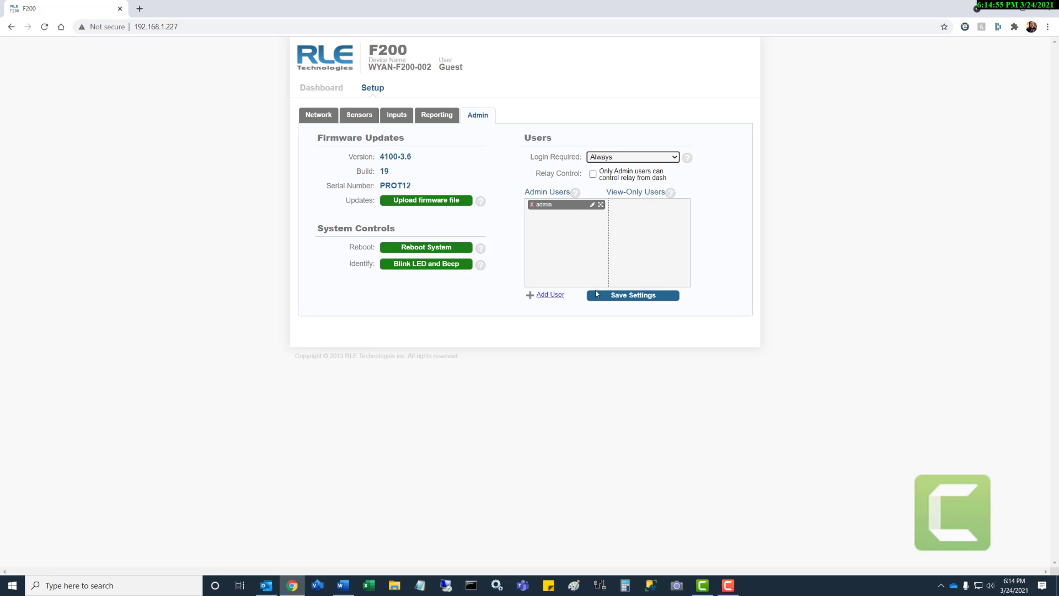
pyautogui.click(552, 296)
pyautogui.write('adm')
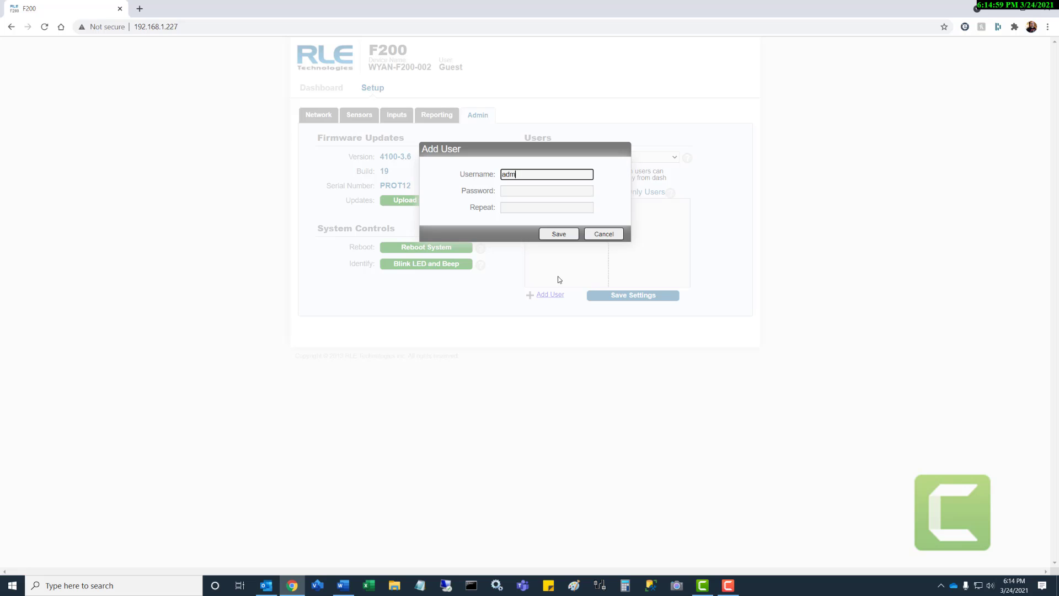
pyautogui.write('in')
pyautogui.press('Tab')
pyautogui.write('••••••••')
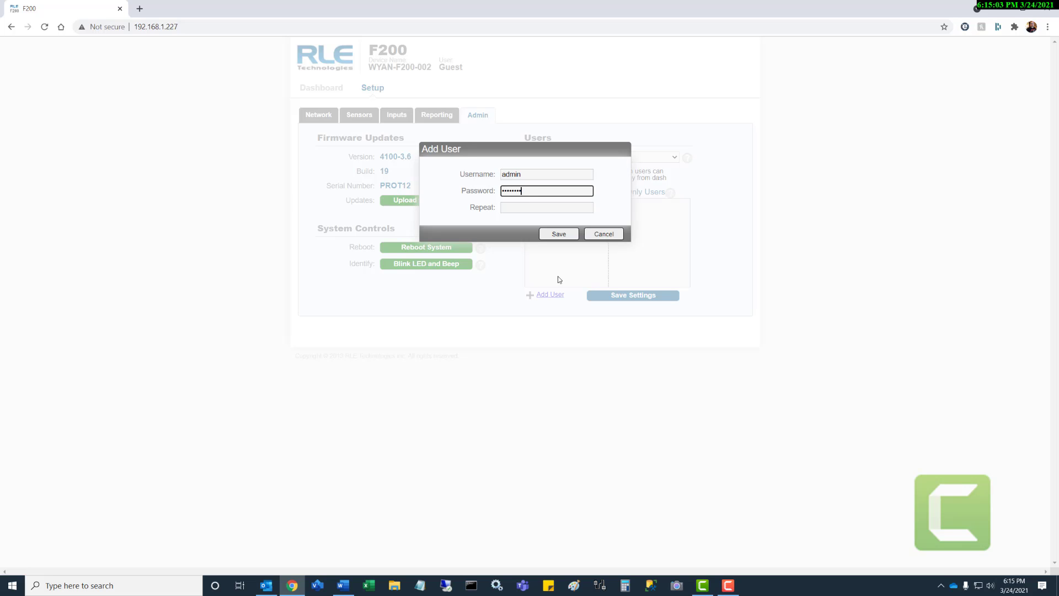
pyautogui.write('•')
pyautogui.press('Tab')
pyautogui.write('••••')
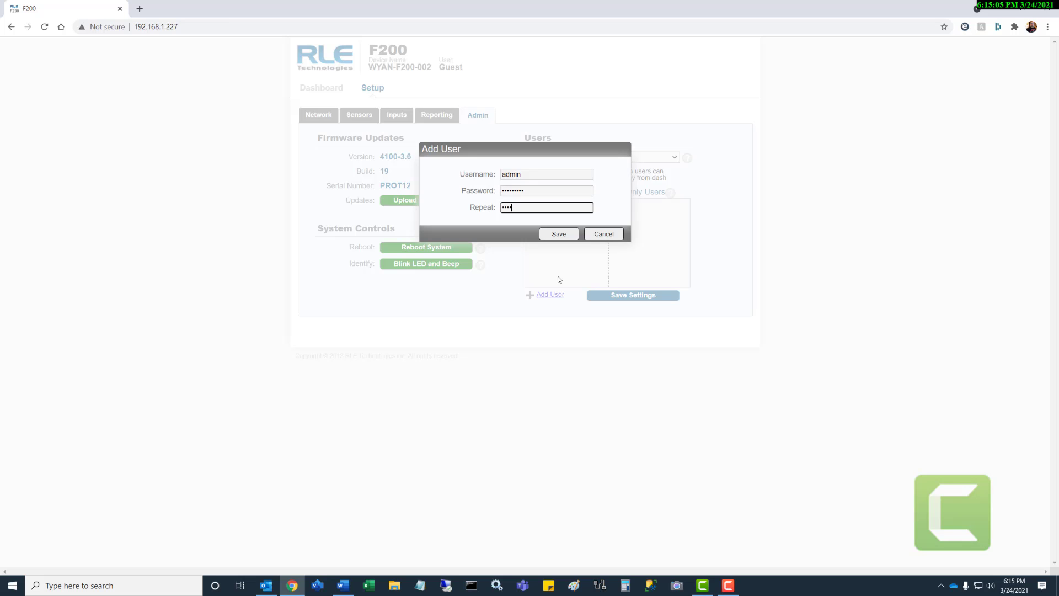
pyautogui.write('•••••')
pyautogui.click(568, 234)
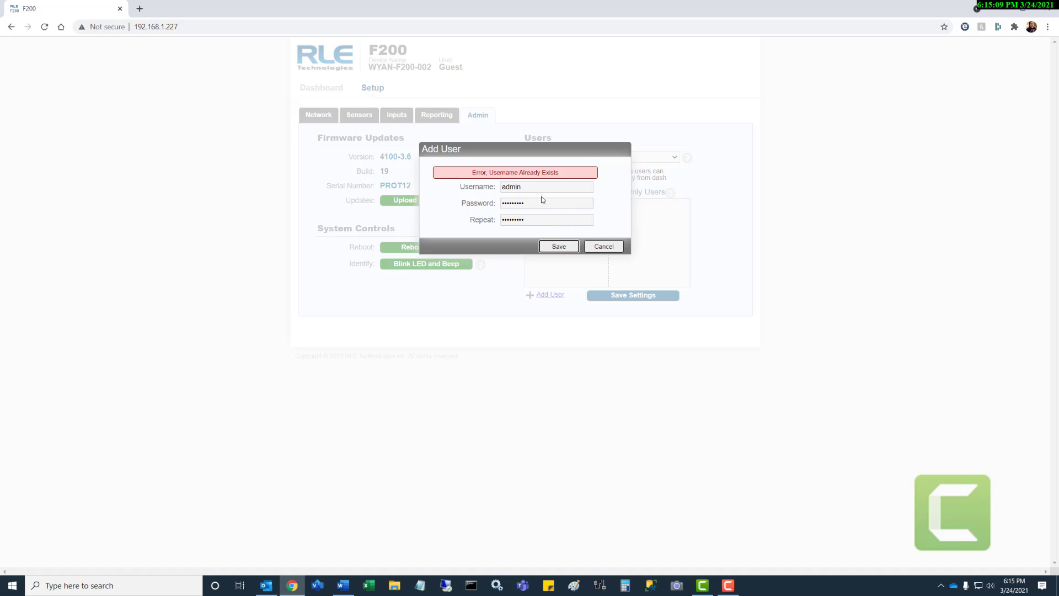
# - Rename the duplicate username to 'admin1' and save it as the view-only user
pyautogui.doubleClick(522, 187)
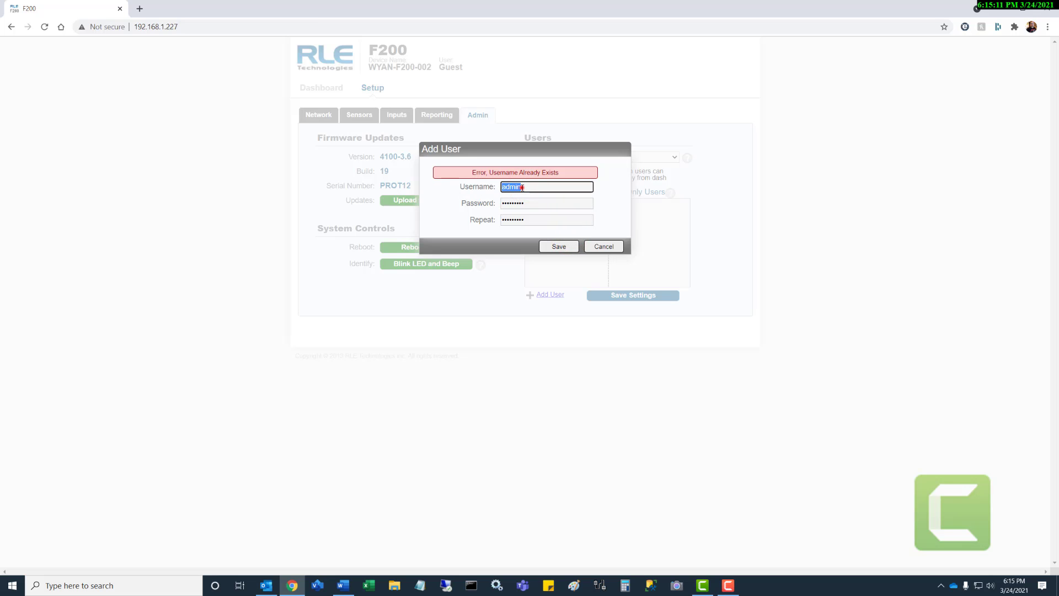
pyautogui.click(549, 189)
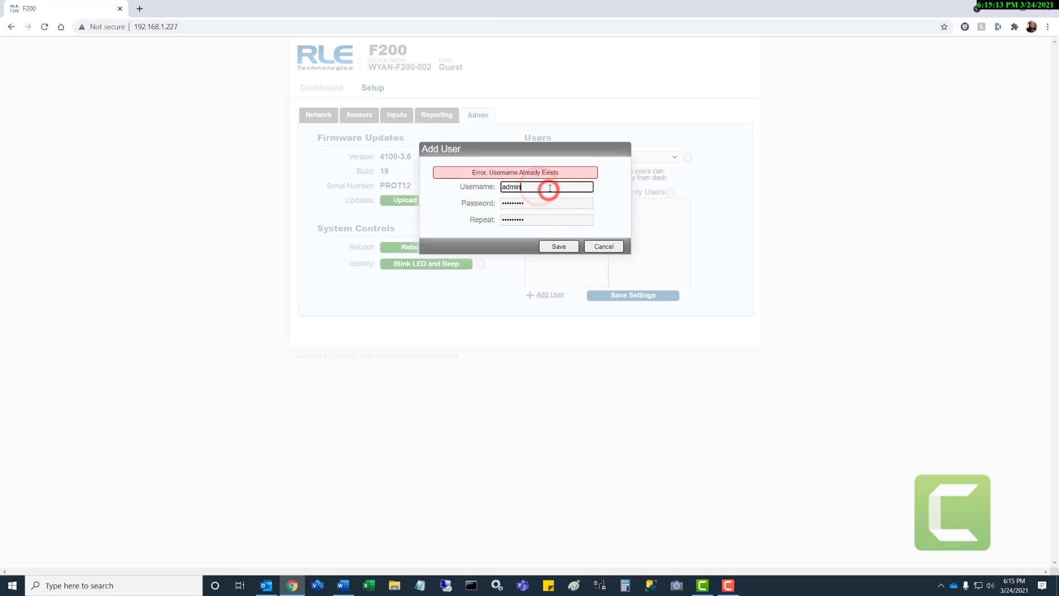
pyautogui.write('1')
pyautogui.click(565, 244)
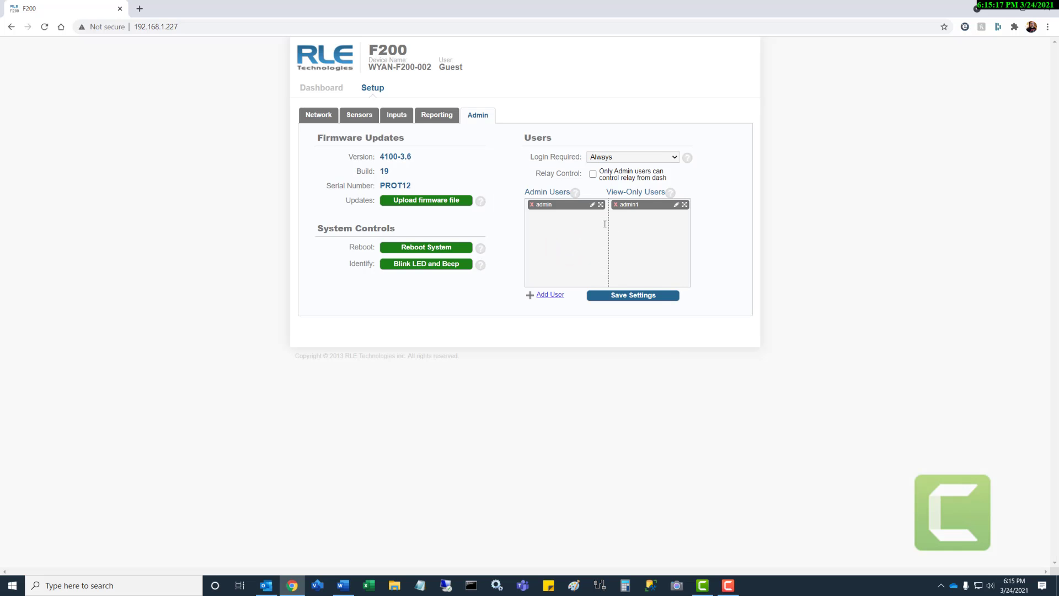
# - Replace the admin user's password in both Password and Repeat fields and save the account
pyautogui.click(593, 205)
pyautogui.click(592, 206)
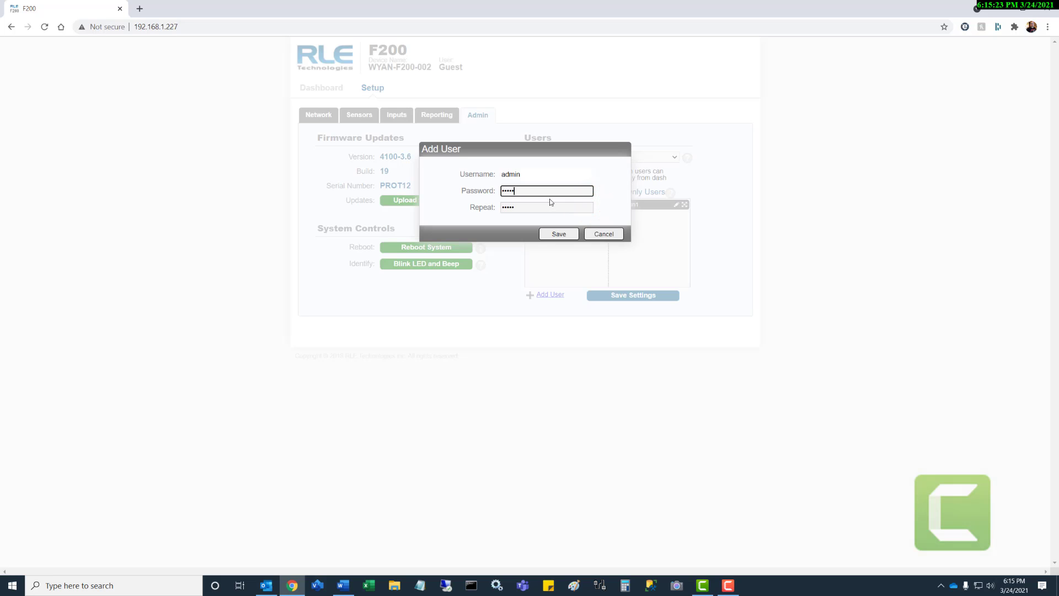
pyautogui.doubleClick(526, 189)
pyautogui.press('BackSpace')
pyautogui.write('•••••••••')
pyautogui.press('Tab')
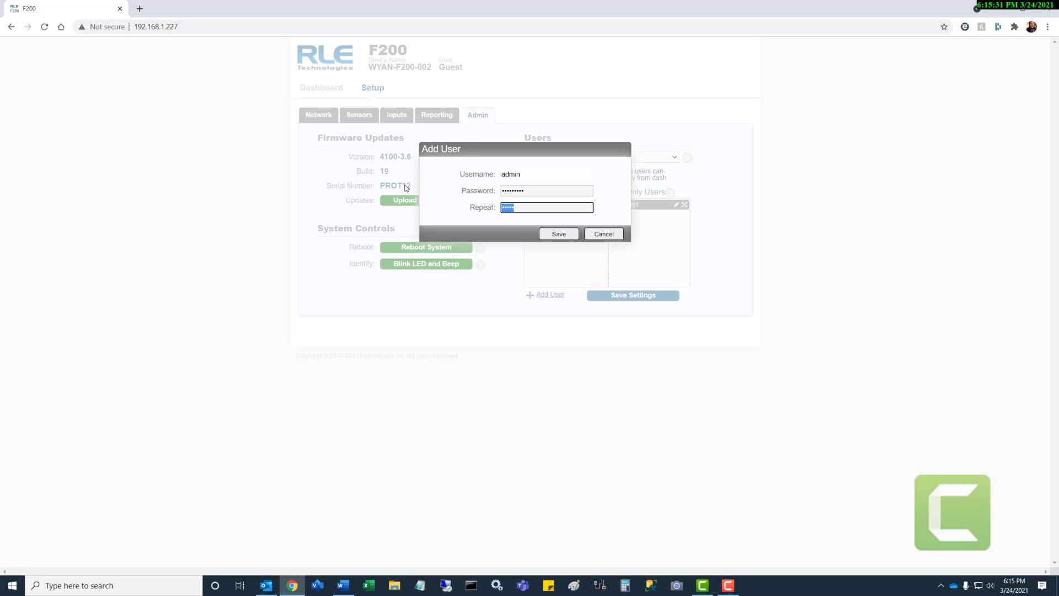
pyautogui.press('BackSpace')
pyautogui.write('•••••••••')
pyautogui.click(559, 234)
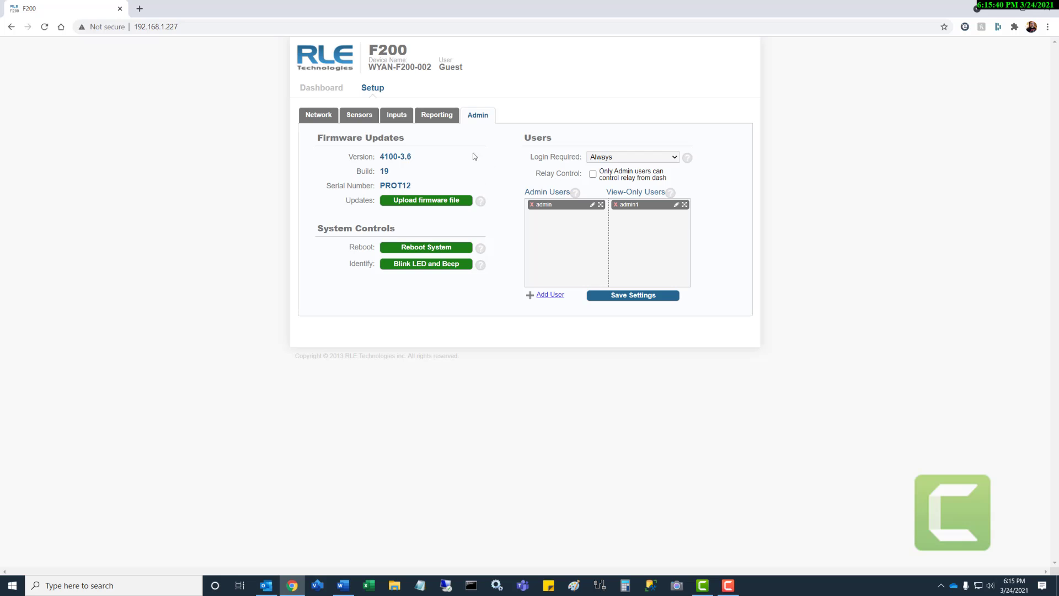
pyautogui.click(322, 87)
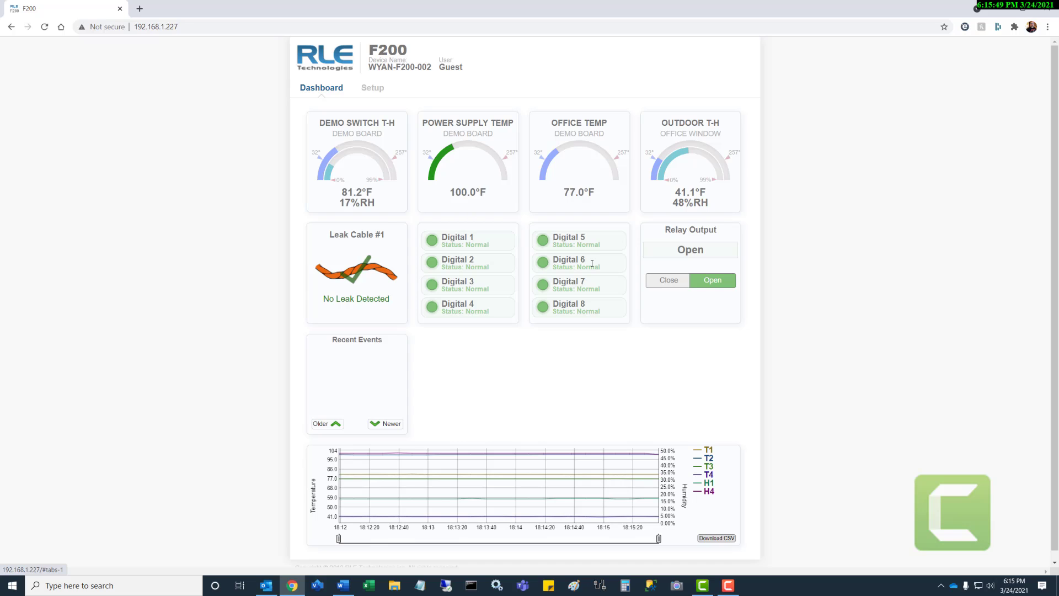
# - Switch the Relay Output to Closed and then back to Open
pyautogui.click(669, 281)
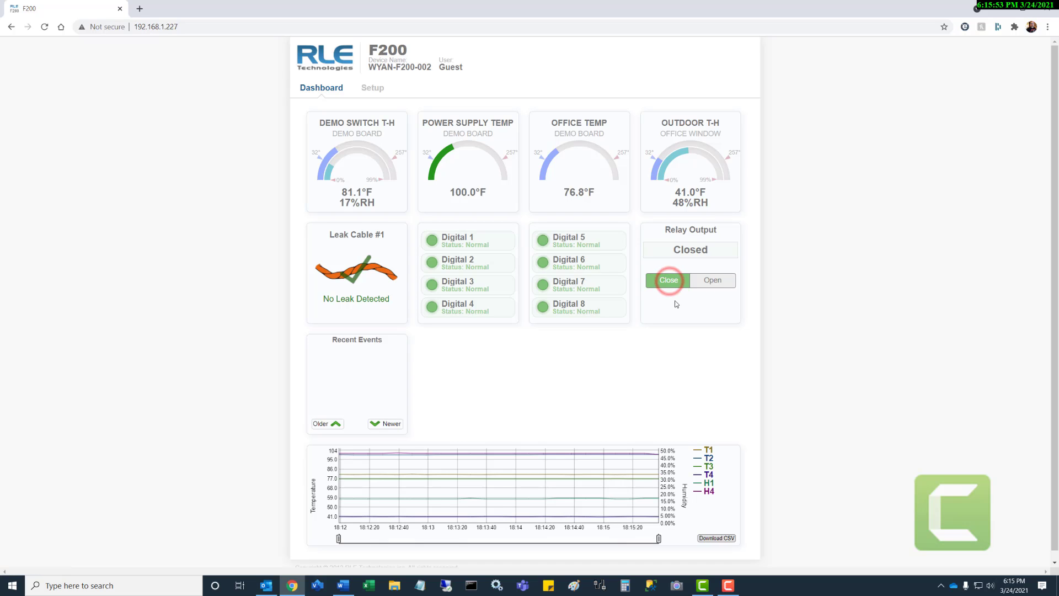
pyautogui.click(709, 280)
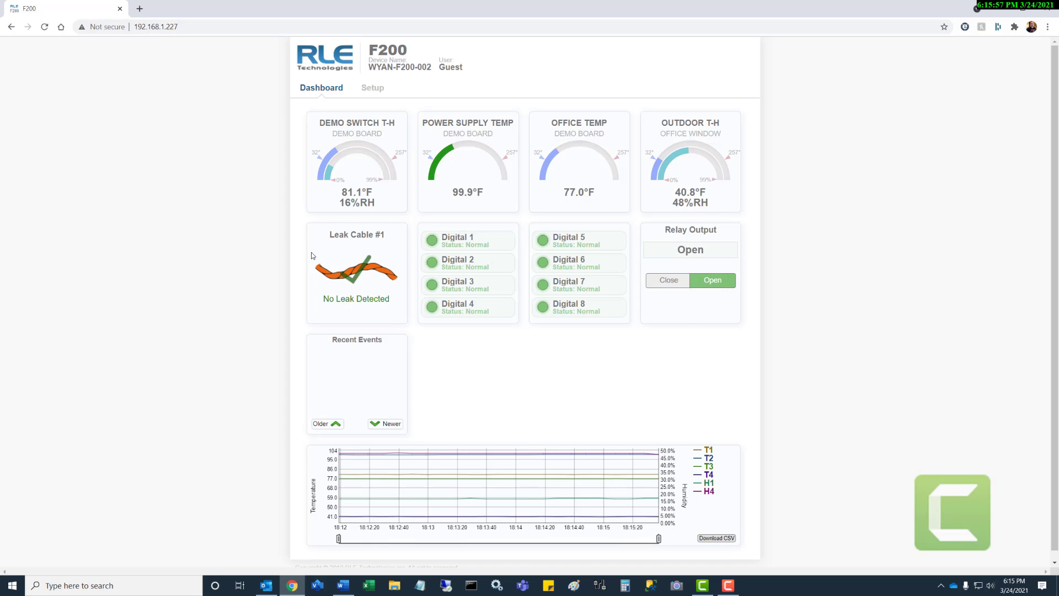
pyautogui.moveTo(523, 467)
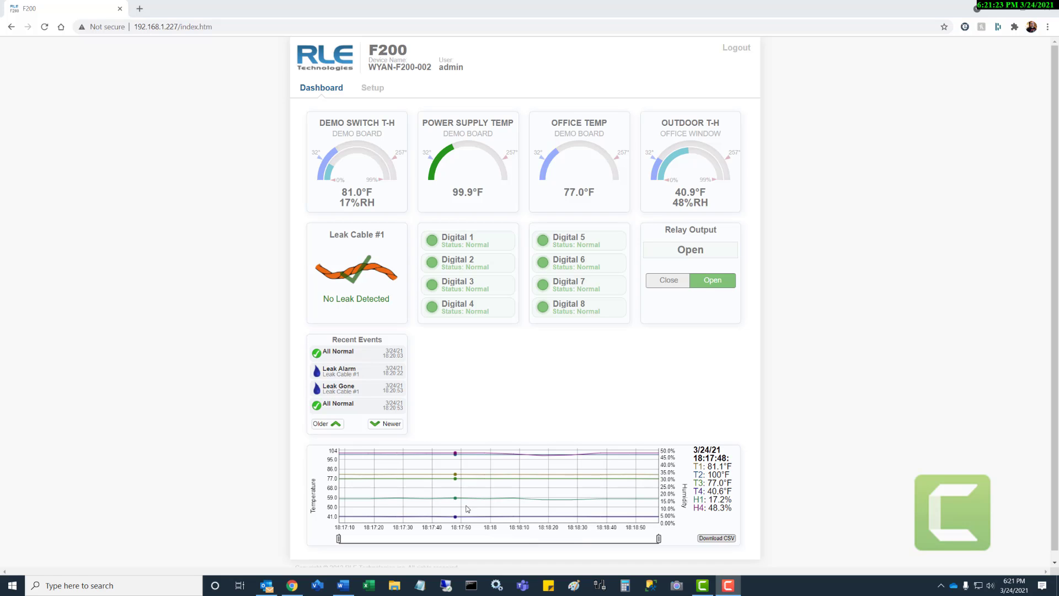
pyautogui.click(710, 538)
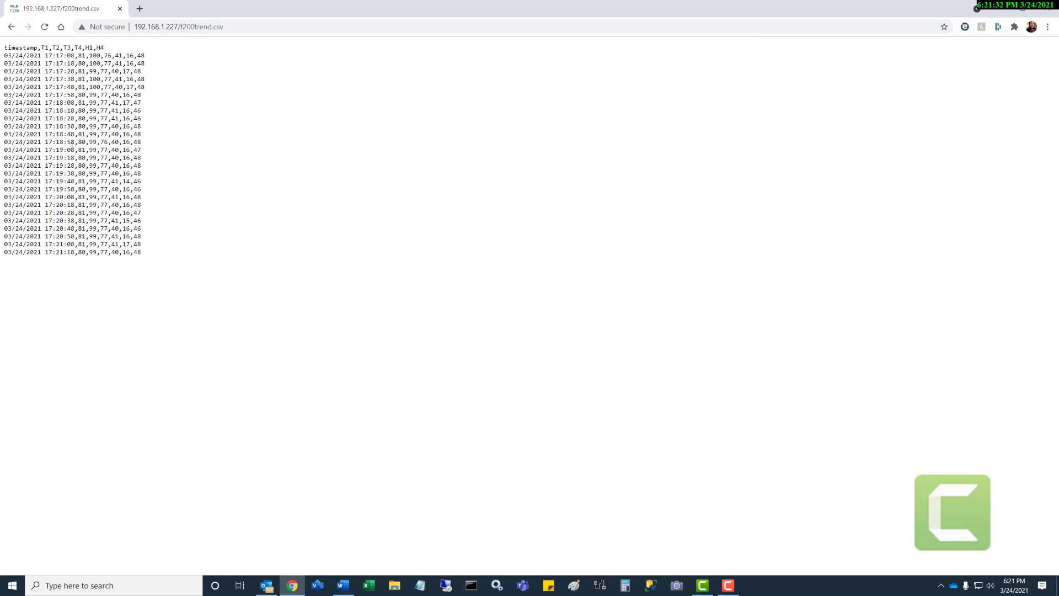
pyautogui.click(11, 27)
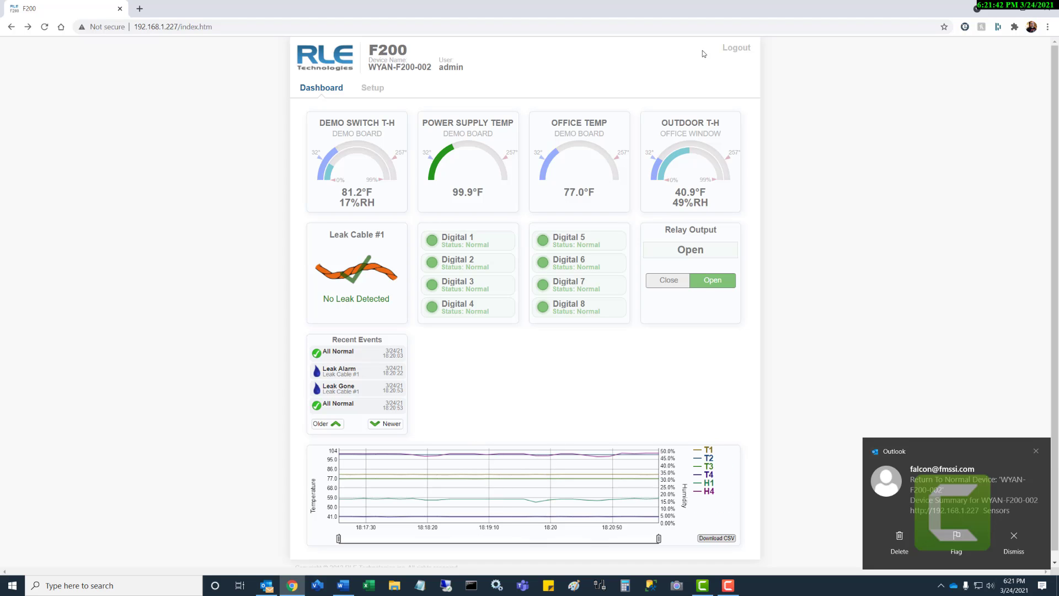
# - Log out, then log back in as admin with the administrator password
pyautogui.click(736, 48)
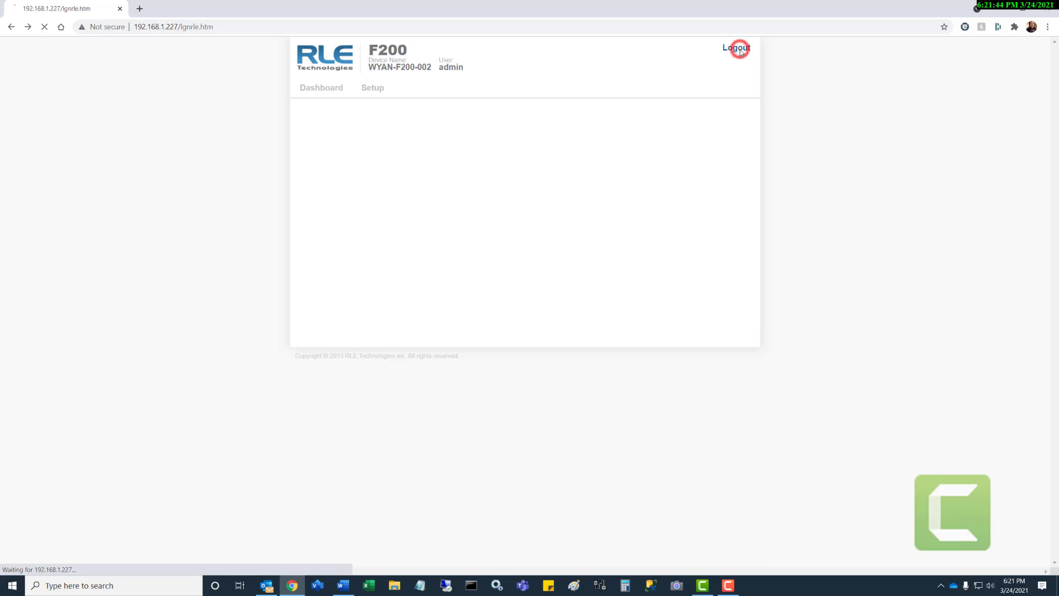
pyautogui.click(490, 104)
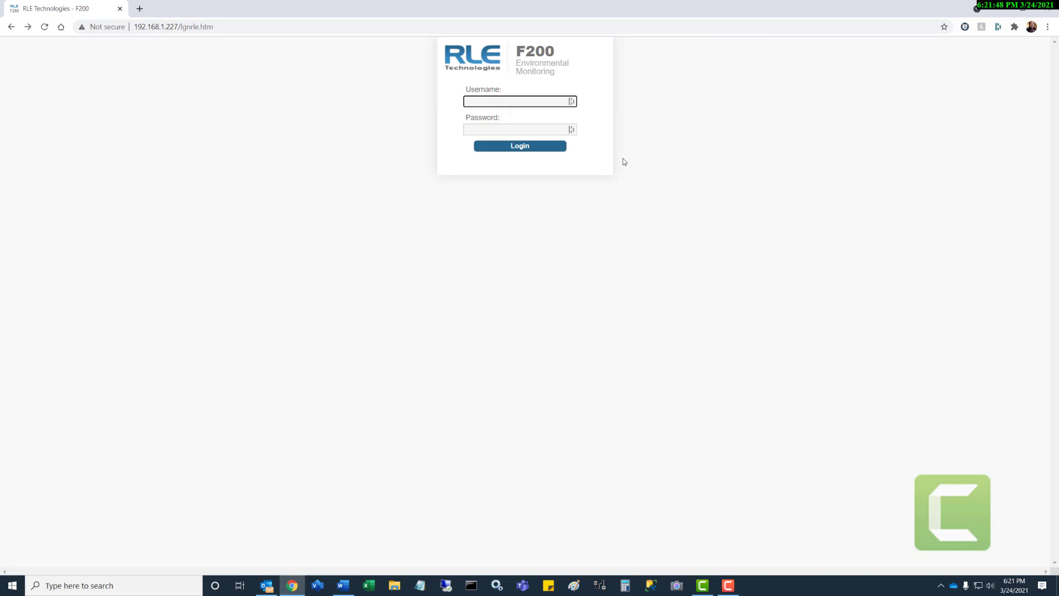
pyautogui.write('admin')
pyautogui.press('Tab')
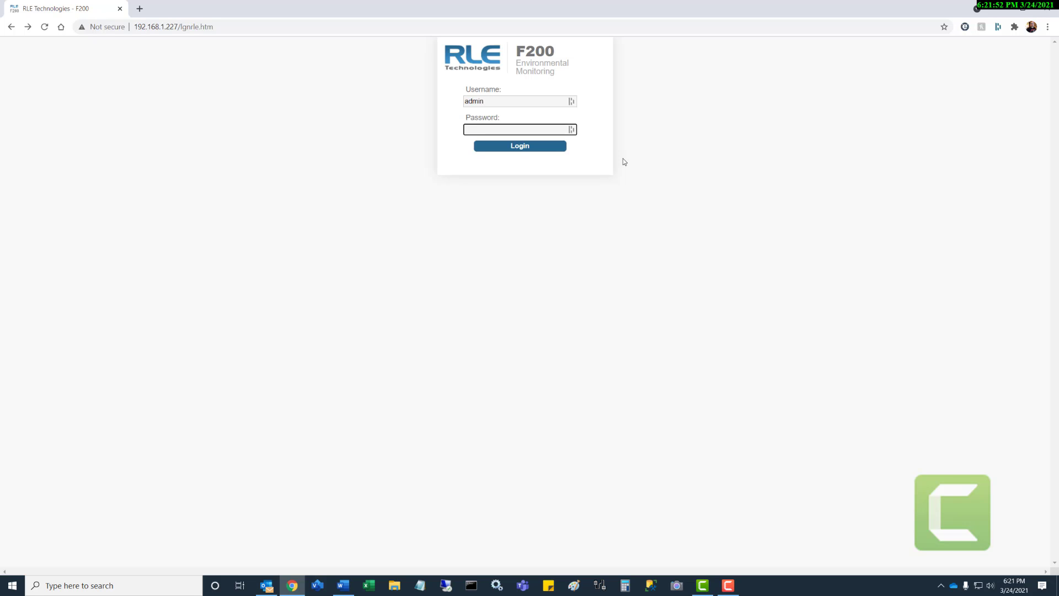
pyautogui.write('•••••••••')
pyautogui.click(528, 146)
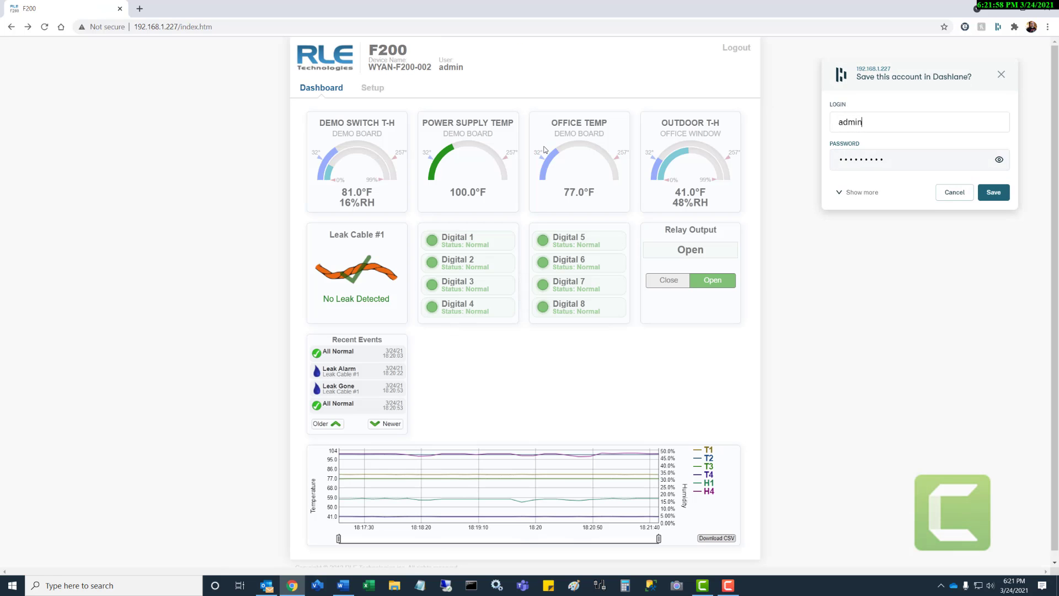
# - Save the admin login in the Dashlane password manager
pyautogui.click(993, 192)
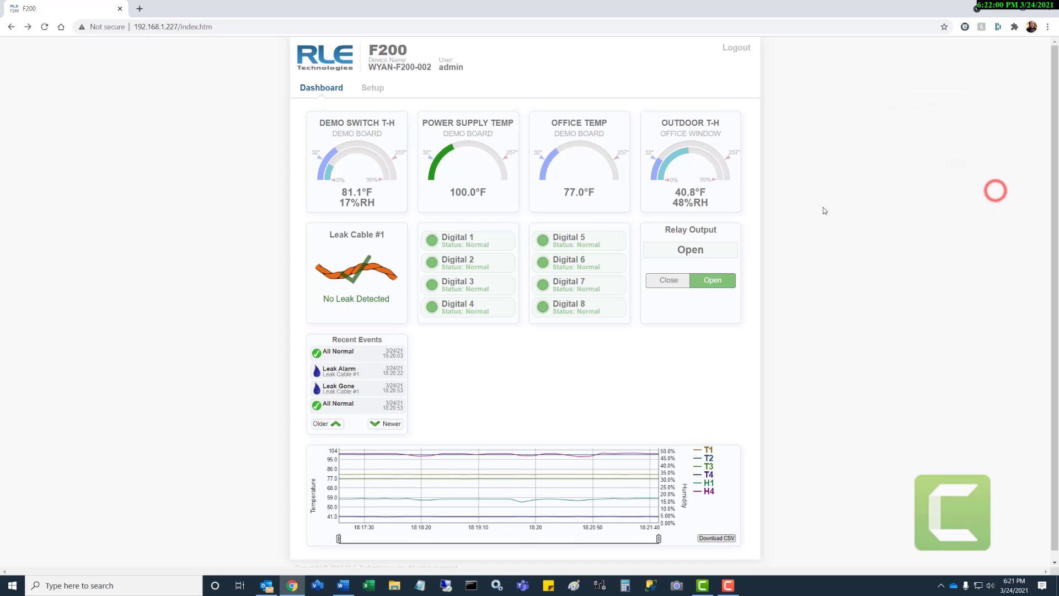
pyautogui.click(779, 123)
pyautogui.click(813, 193)
pyautogui.click(814, 265)
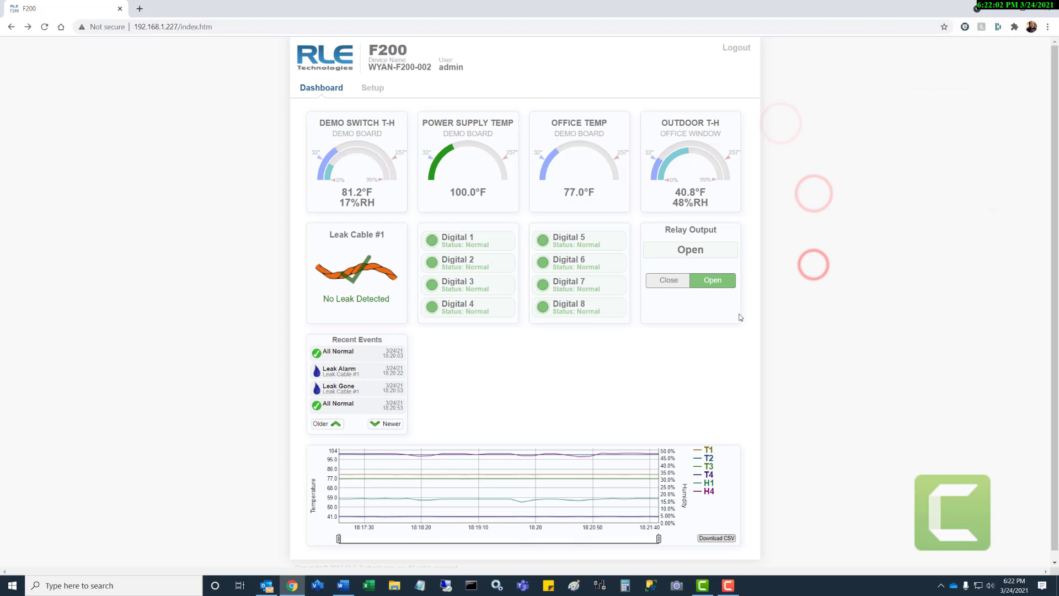